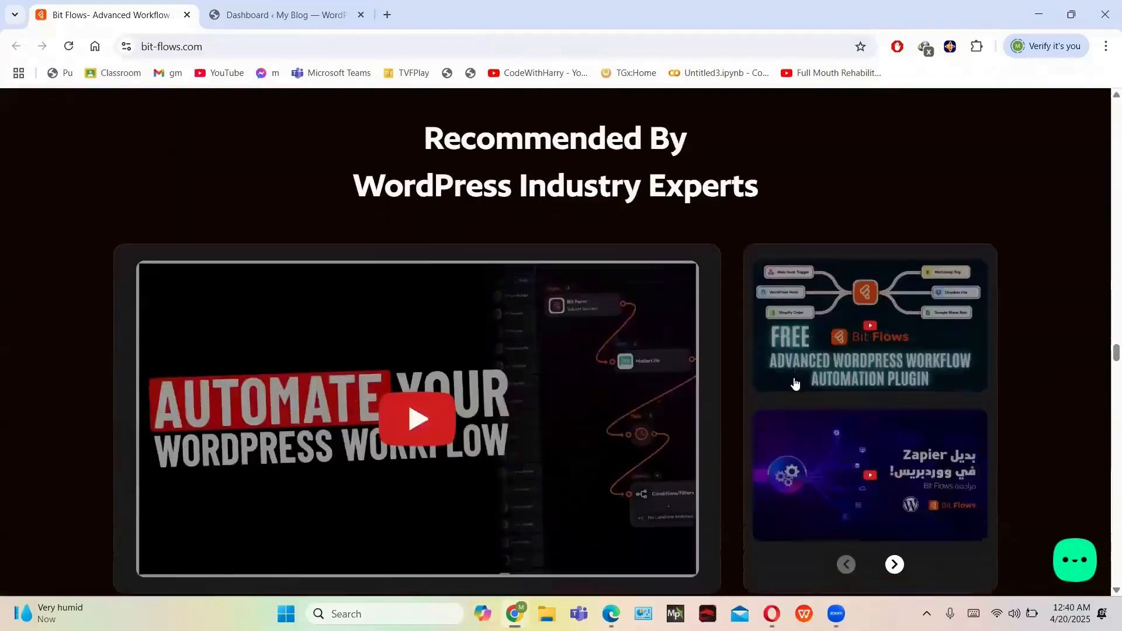
Browse bit-flows.com, then log in to the Bit Apps account from the user icon
scroll(796, 378, "down", 15)
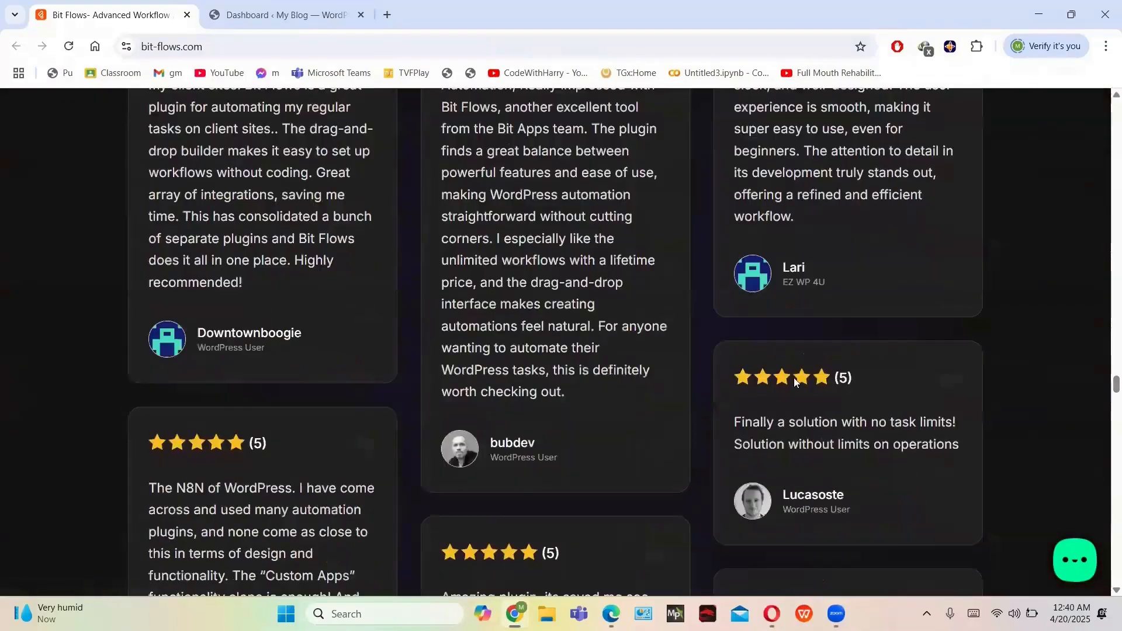
scroll(795, 383, "down", 15)
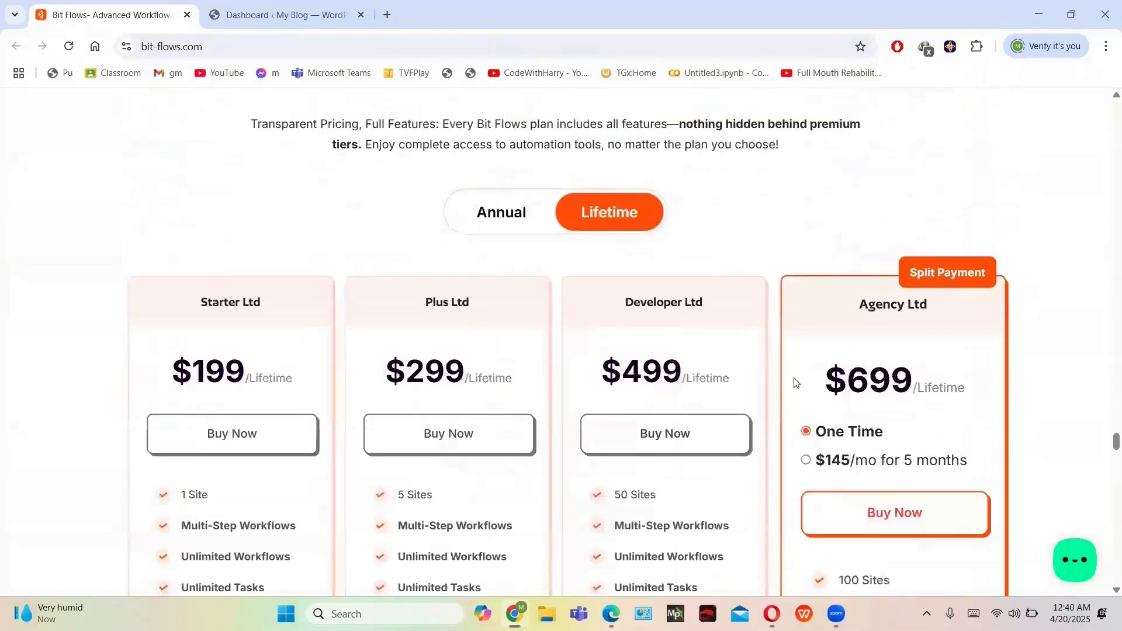
scroll(795, 383, "down", 14)
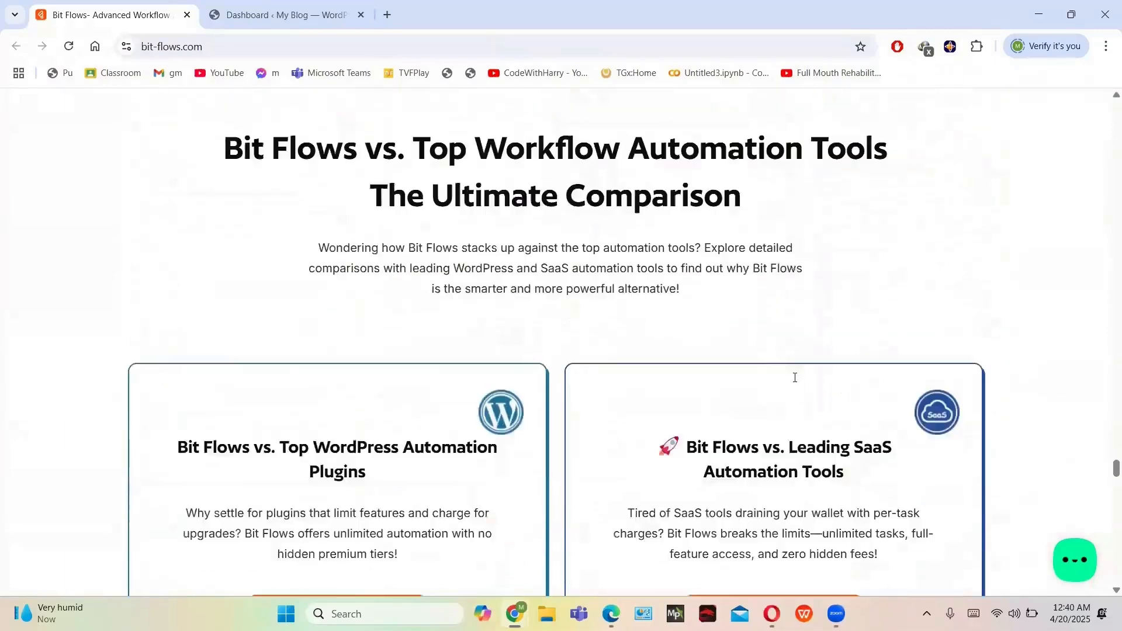
scroll(795, 383, "down", 8)
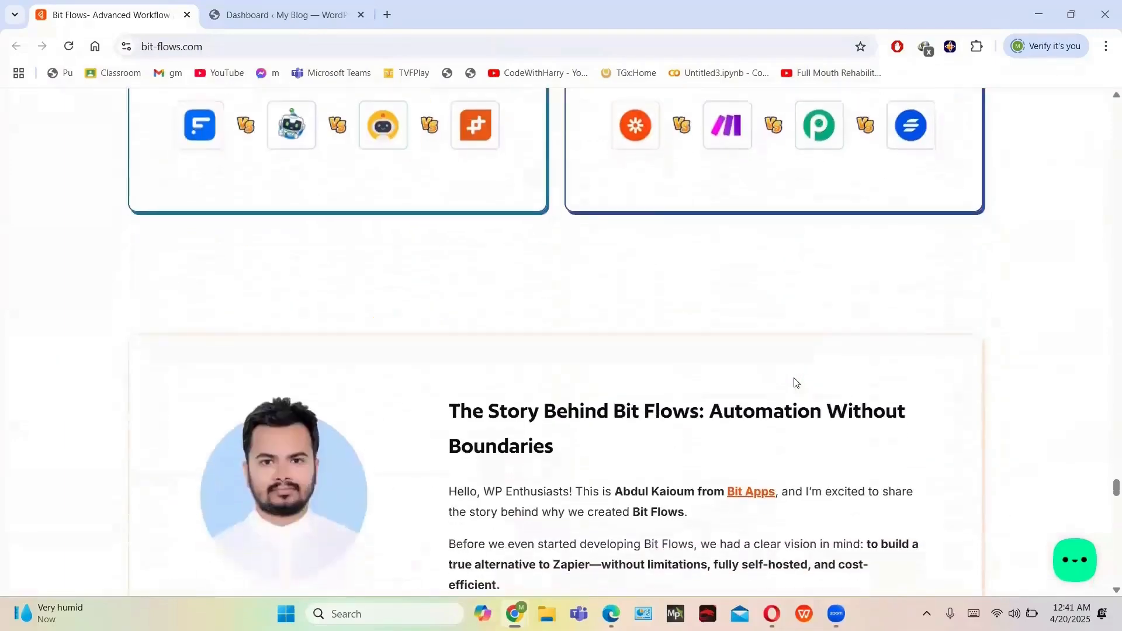
scroll(795, 383, "down", 8)
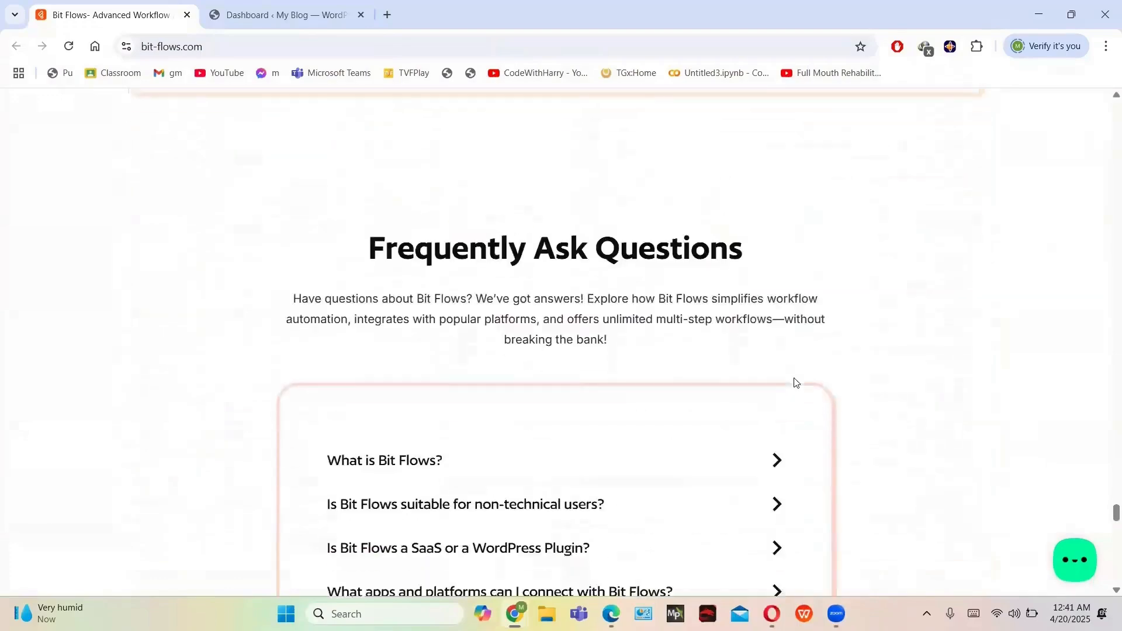
scroll(795, 383, "down", 17)
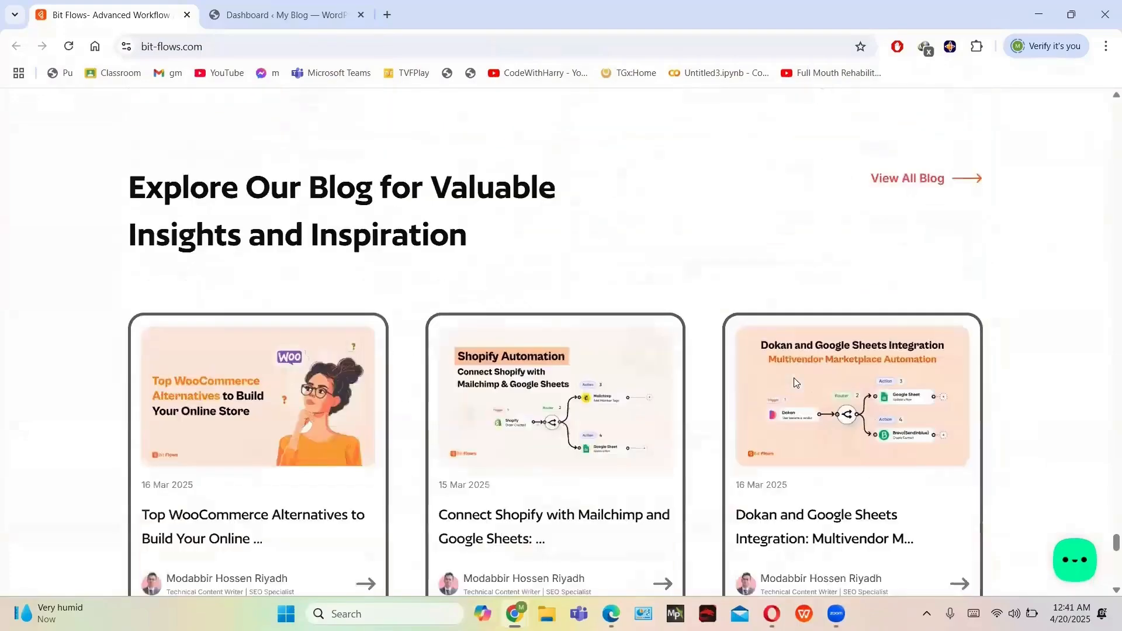
scroll(794, 383, "down", 4)
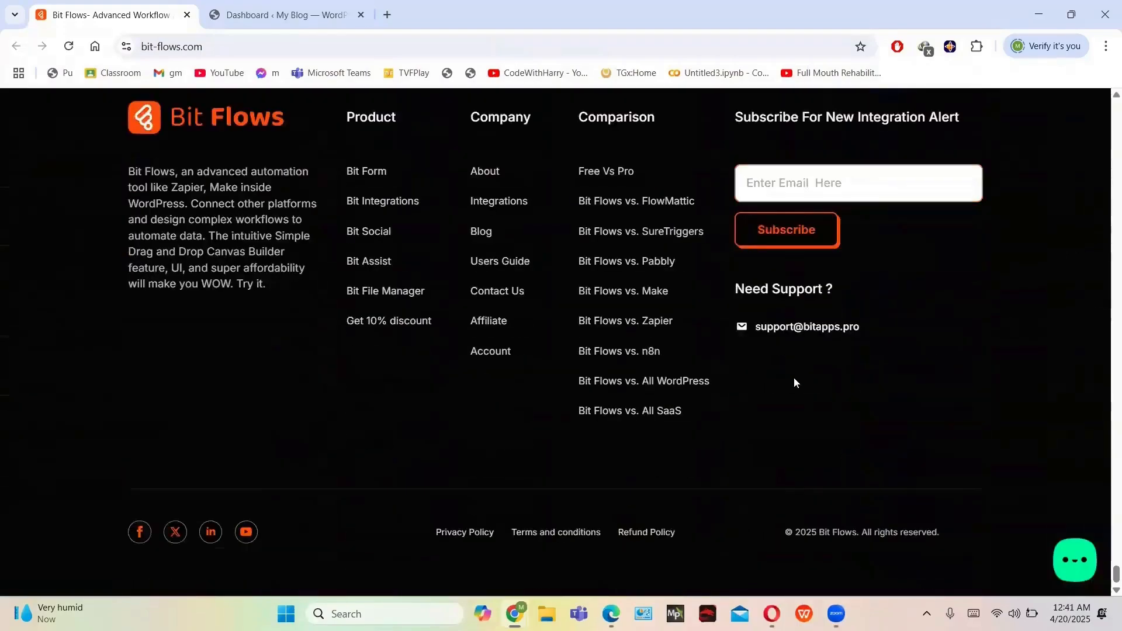
scroll(794, 383, "up", 20)
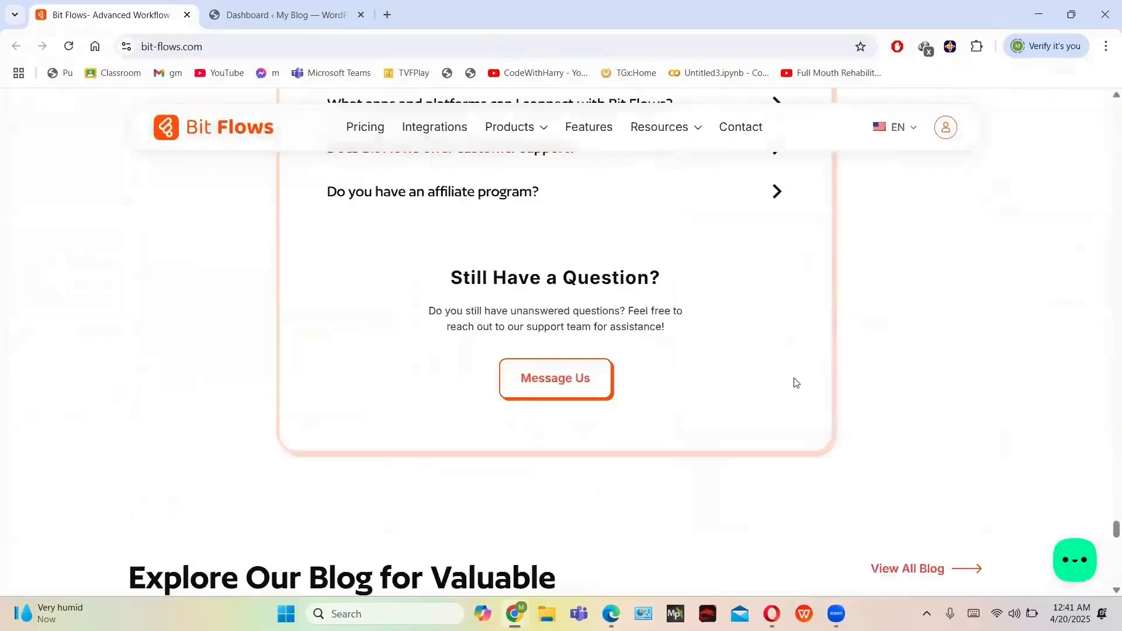
scroll(795, 383, "up", 15)
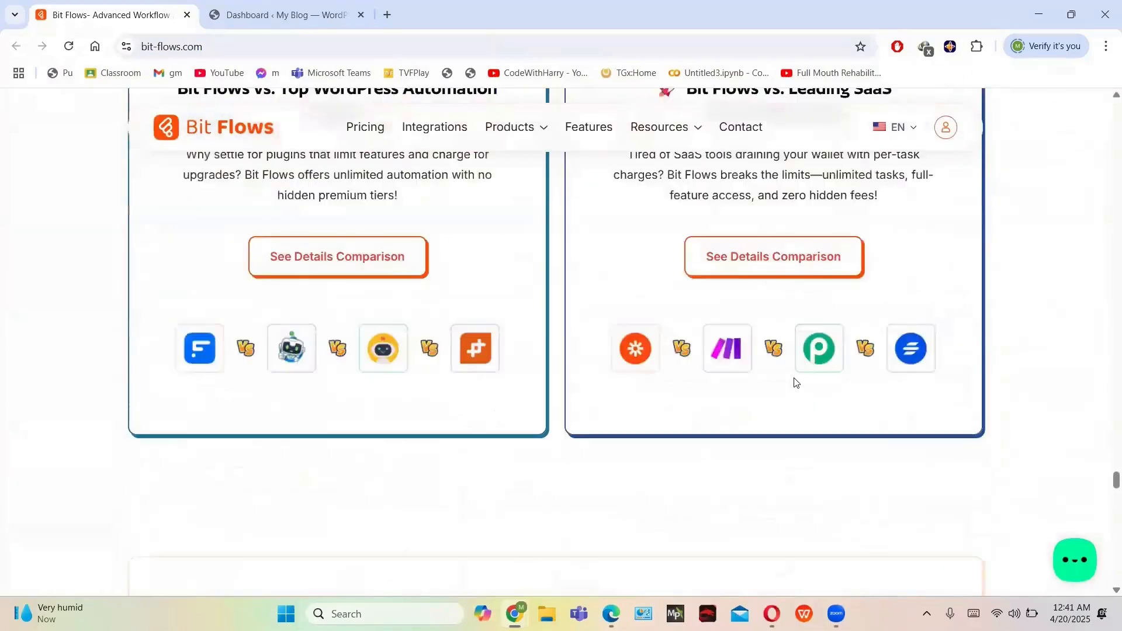
scroll(794, 382, "up", 15)
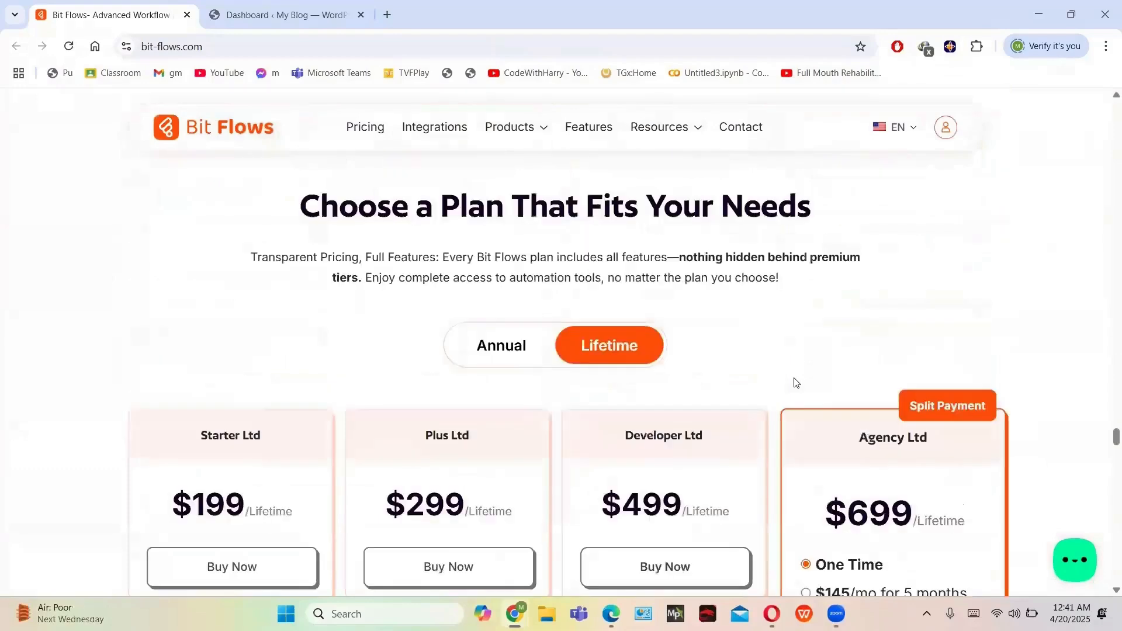
scroll(796, 383, "up", 15)
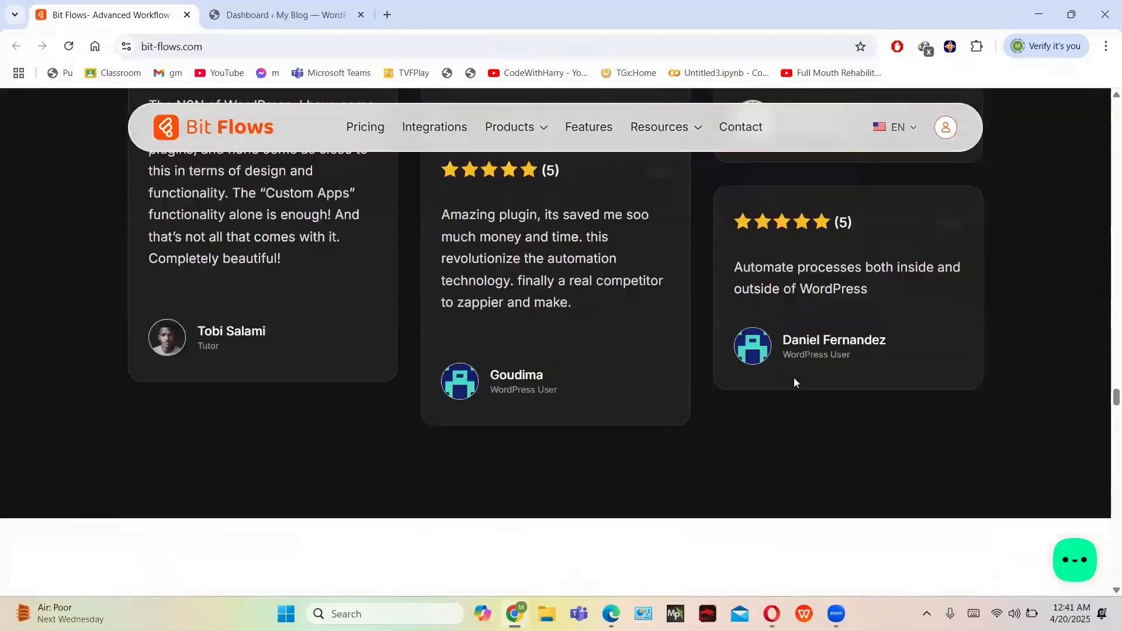
scroll(794, 383, "up", 8)
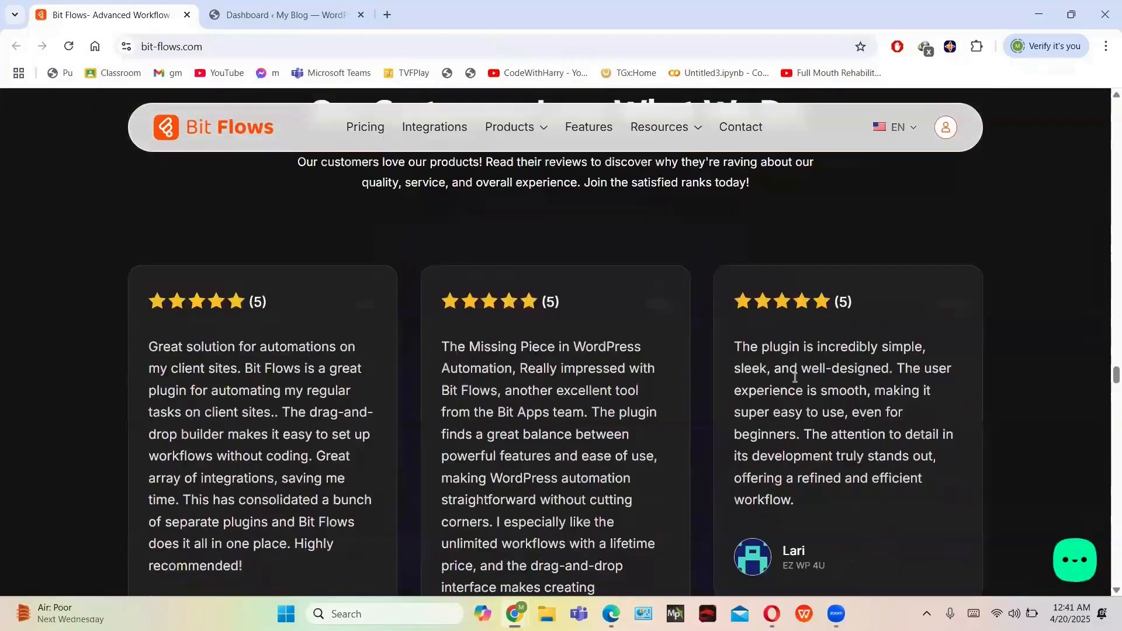
scroll(795, 378, "up", 15)
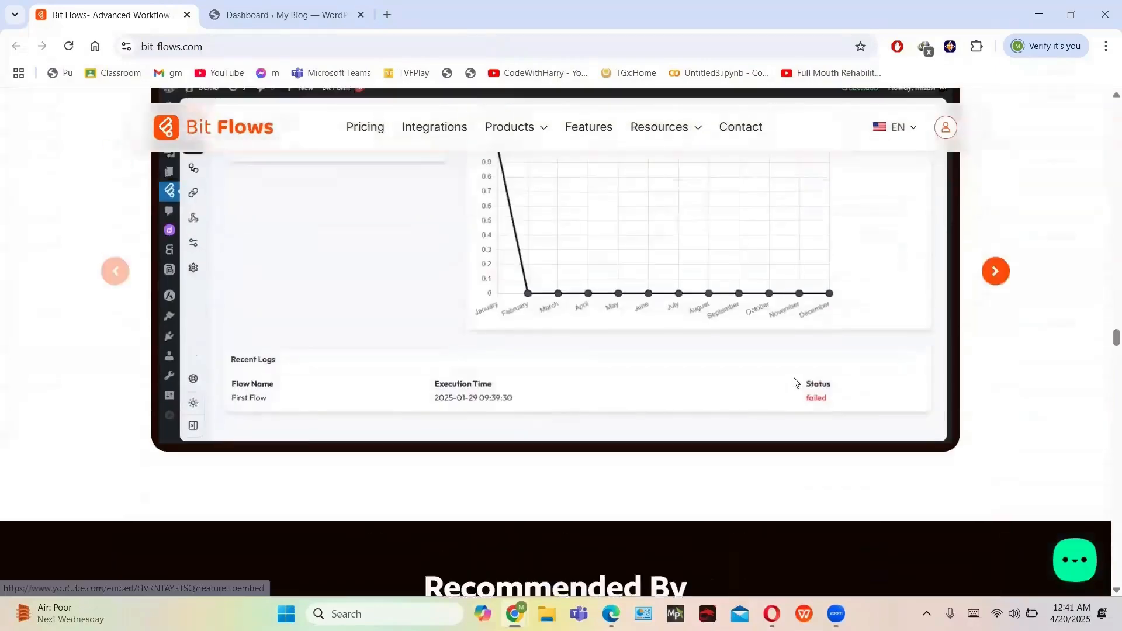
scroll(794, 383, "up", 12)
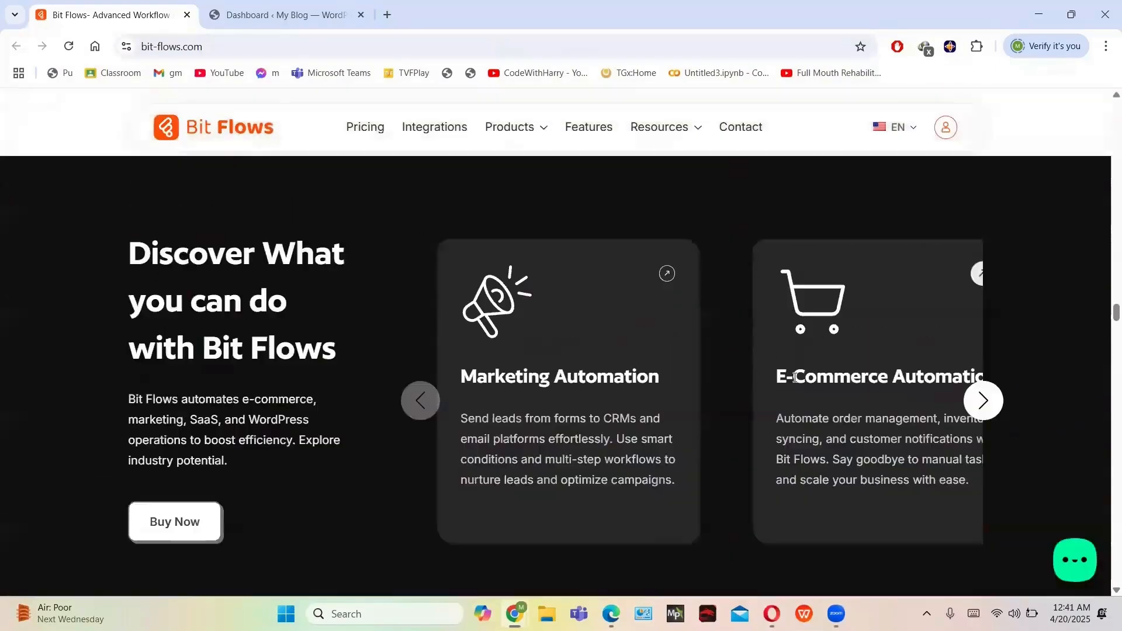
scroll(794, 383, "up", 6)
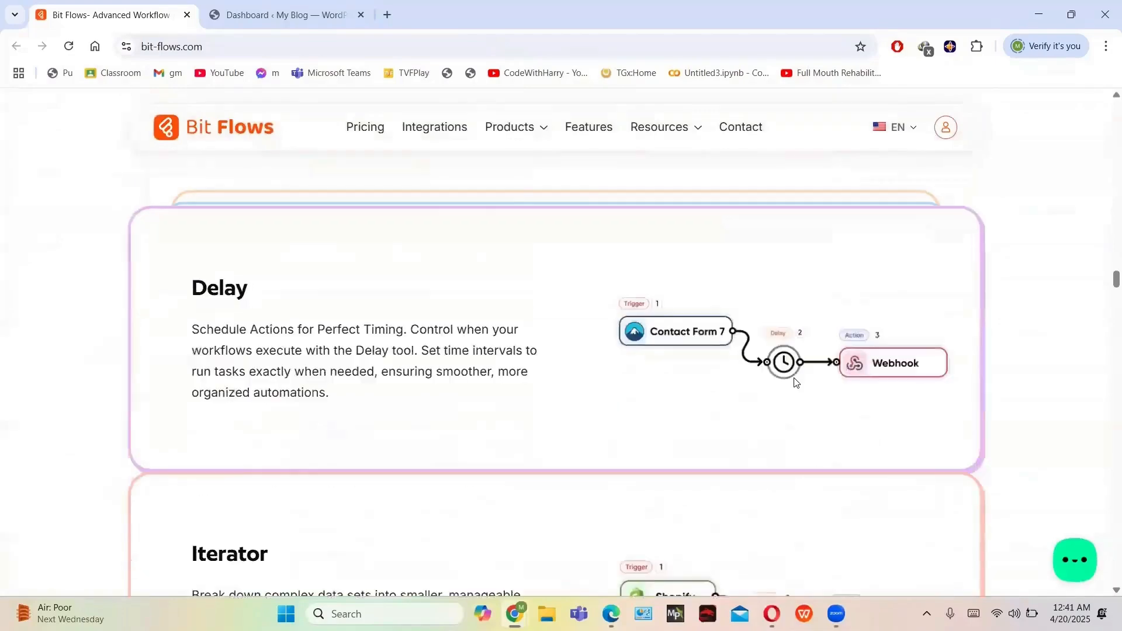
scroll(795, 383, "up", 8)
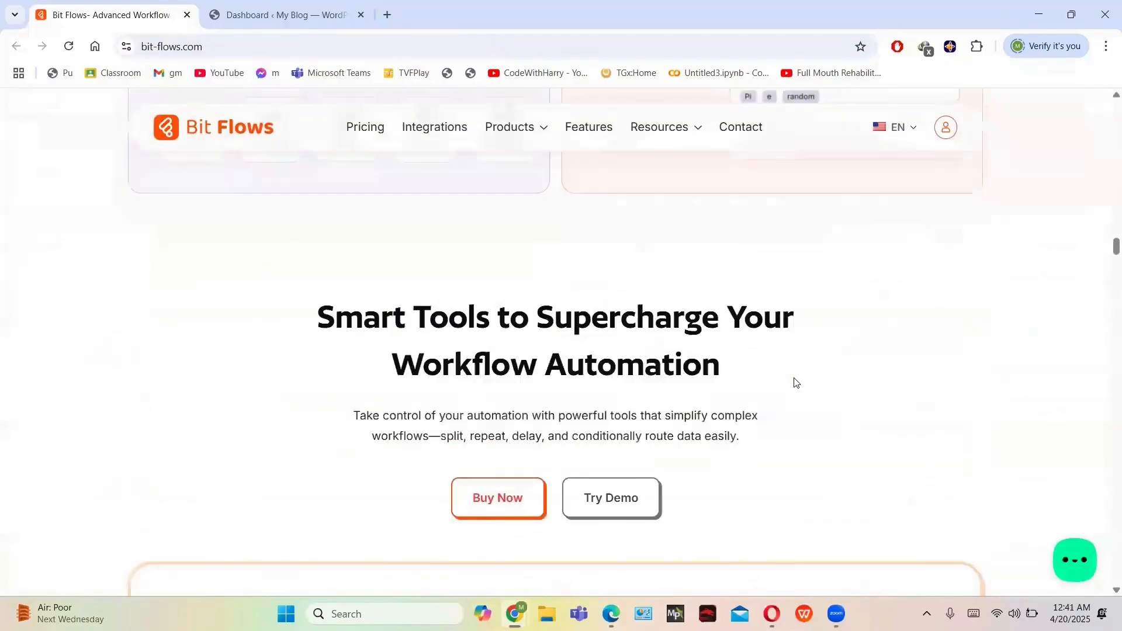
scroll(795, 383, "up", 10)
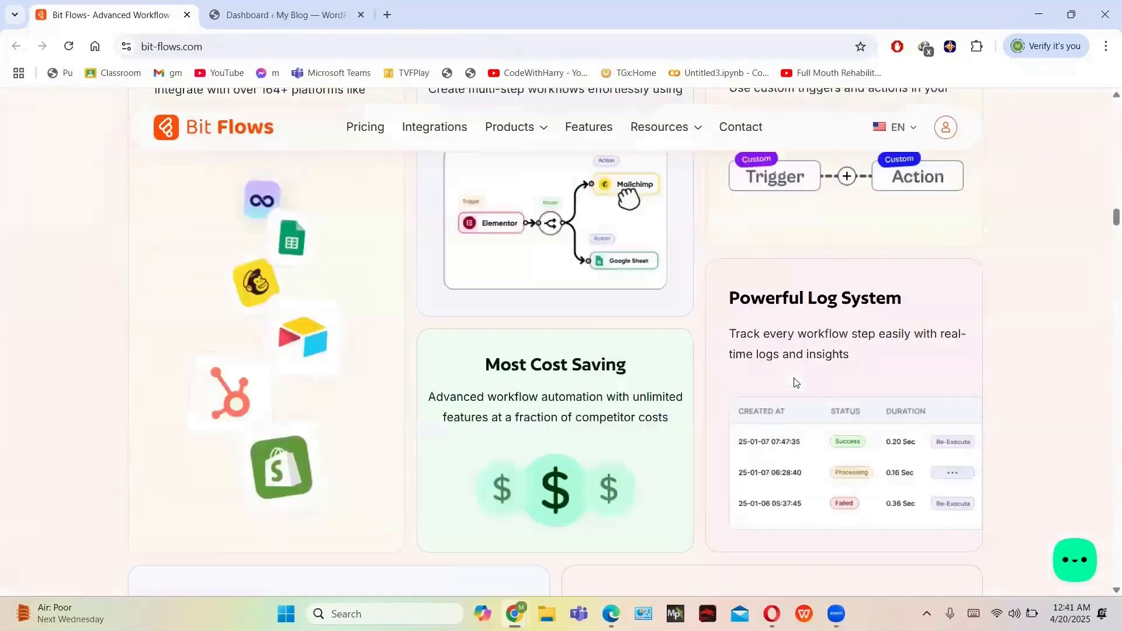
scroll(794, 383, "up", 10)
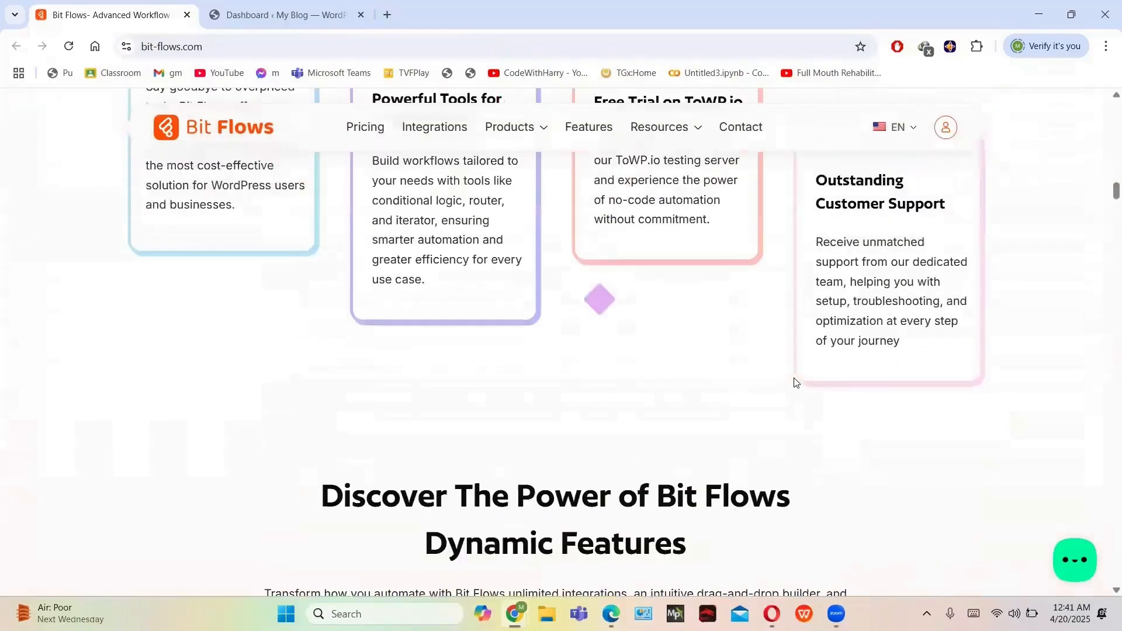
scroll(794, 383, "up", 3)
scroll(794, 383, "up", 10)
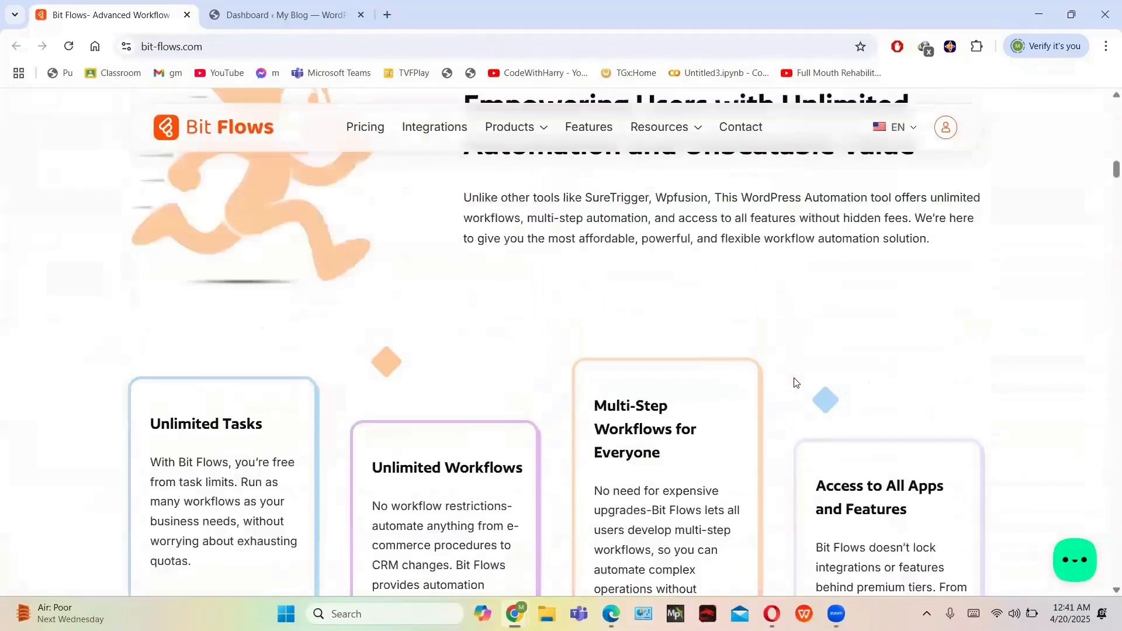
scroll(794, 383, "up", 6)
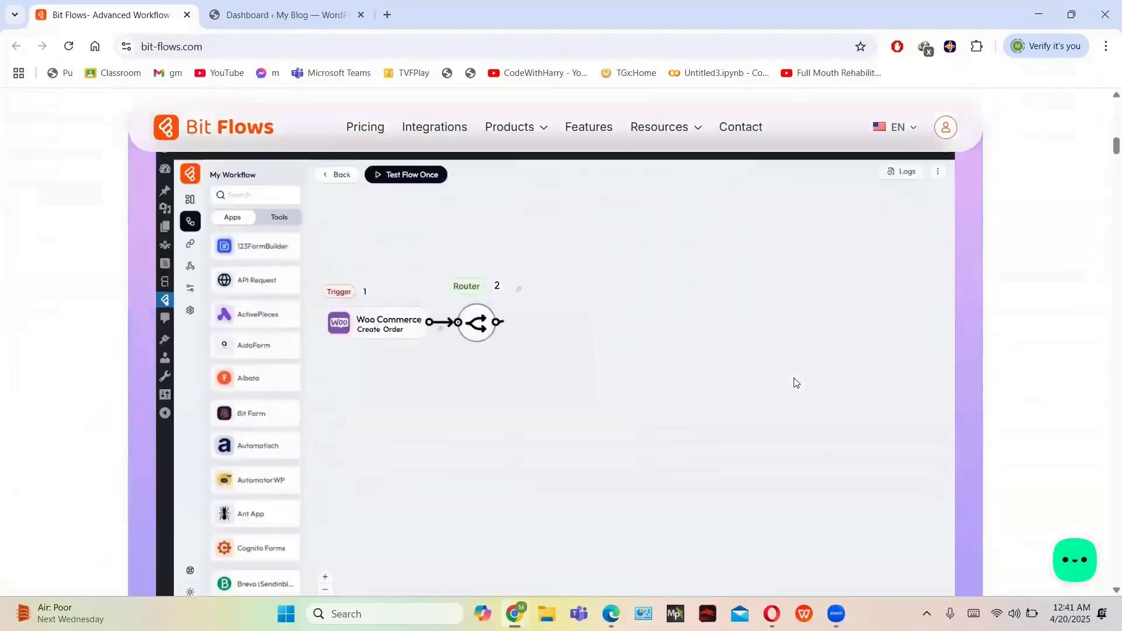
scroll(794, 383, "up", 6)
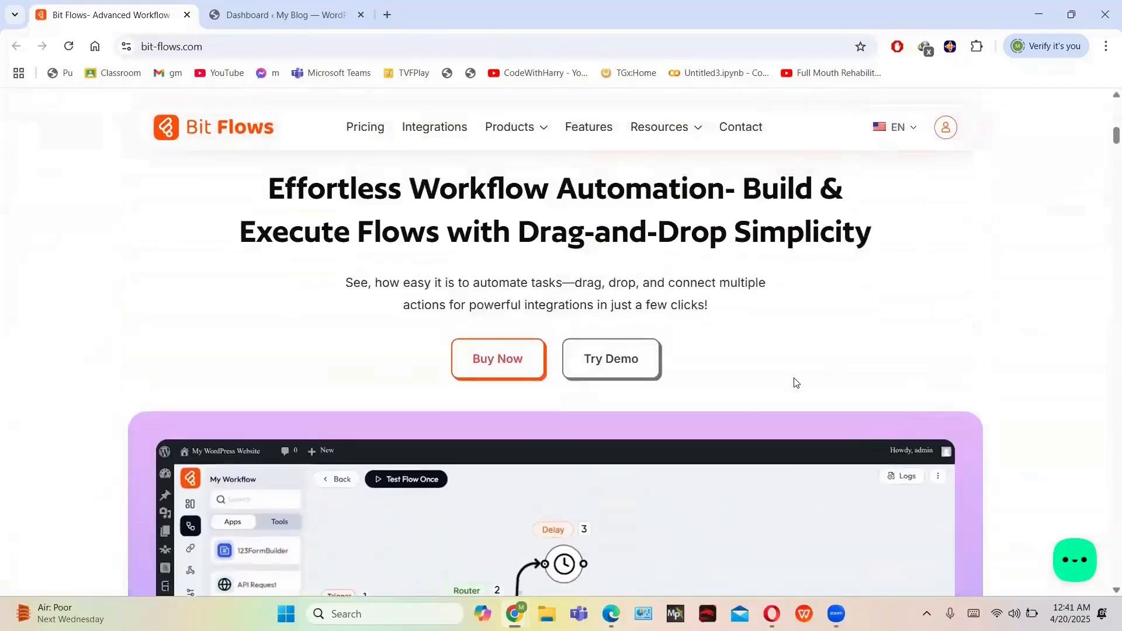
scroll(794, 383, "up", 6)
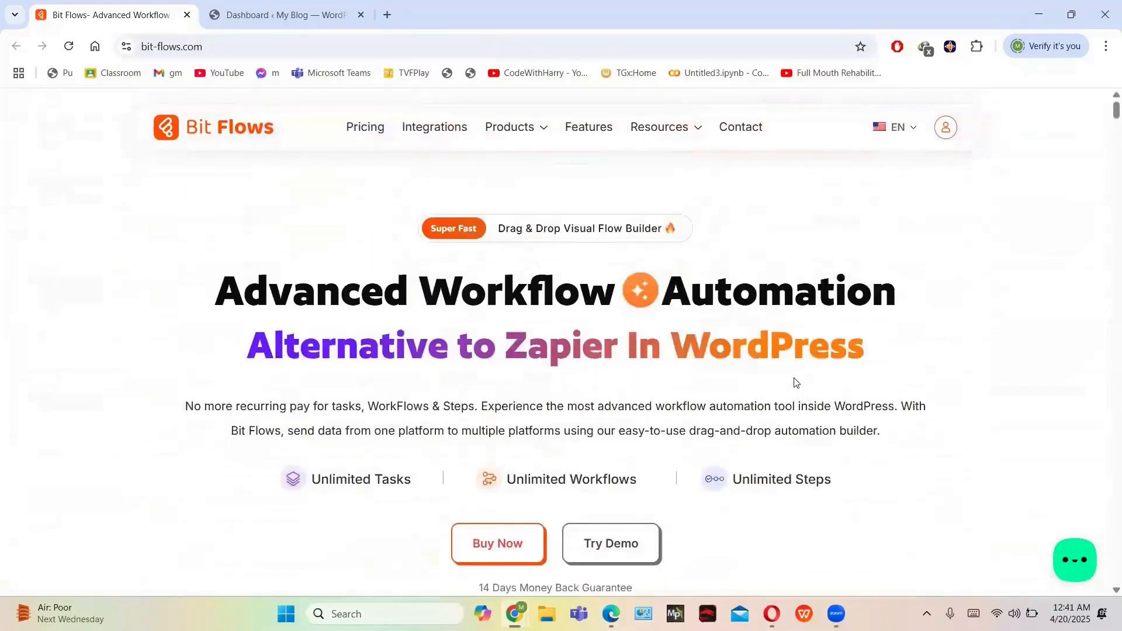
scroll(844, 464, "down", 8)
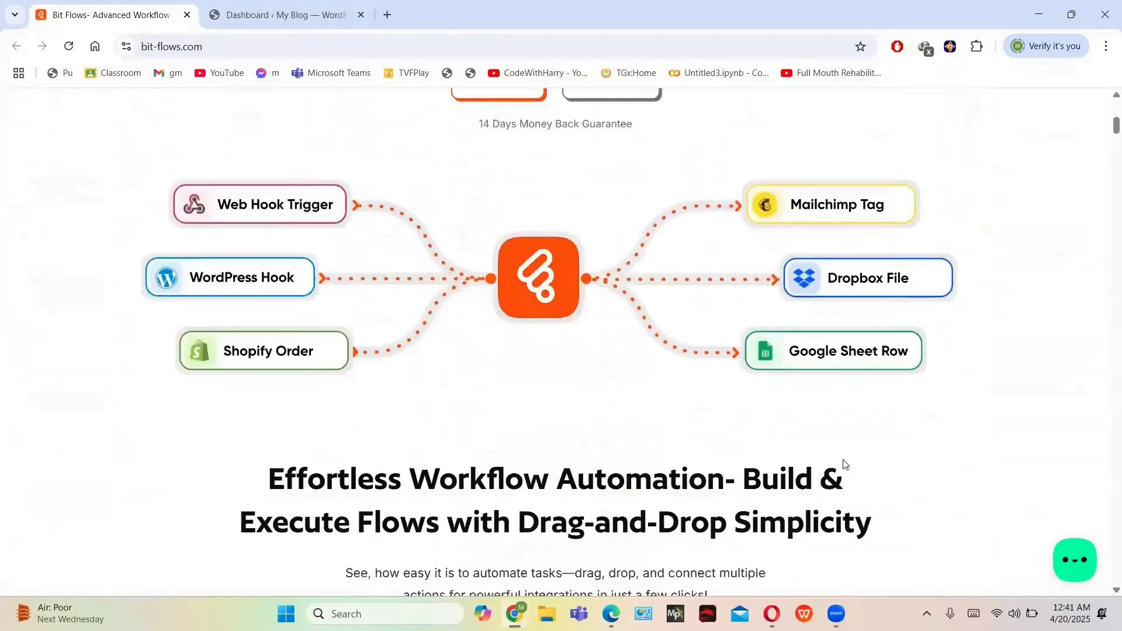
scroll(966, 504, "down", 9)
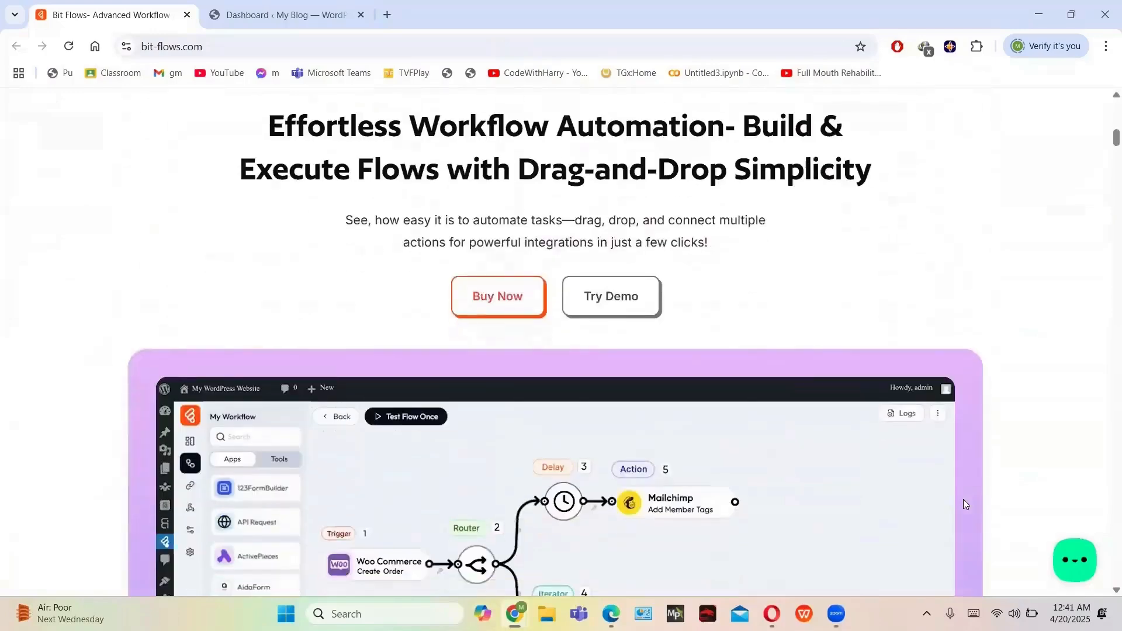
scroll(966, 504, "down", 10)
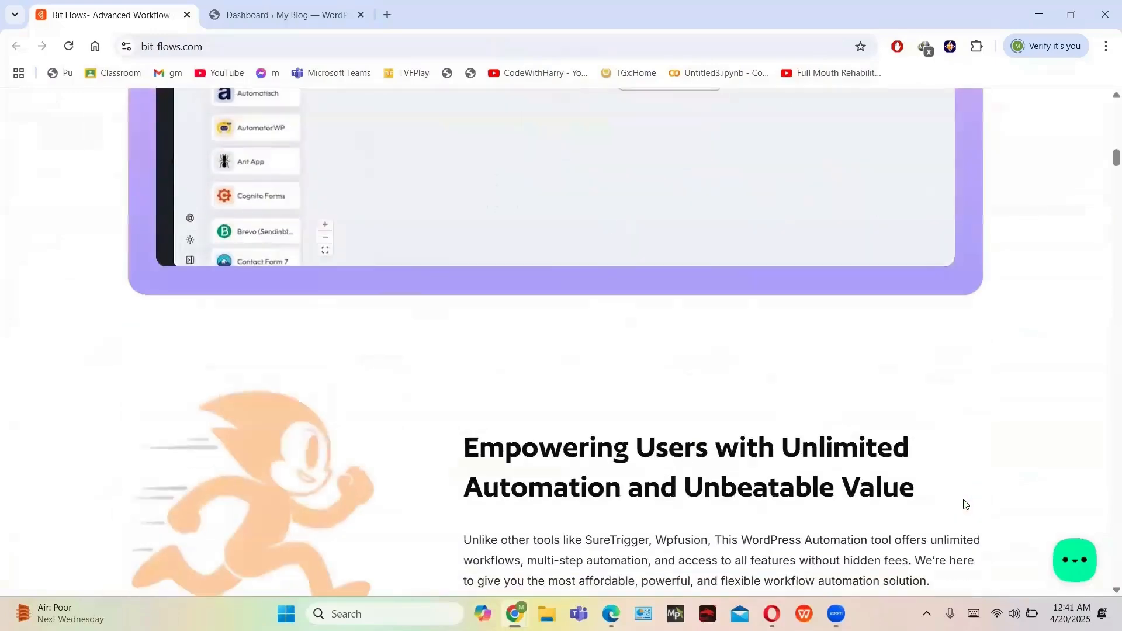
scroll(966, 504, "down", 6)
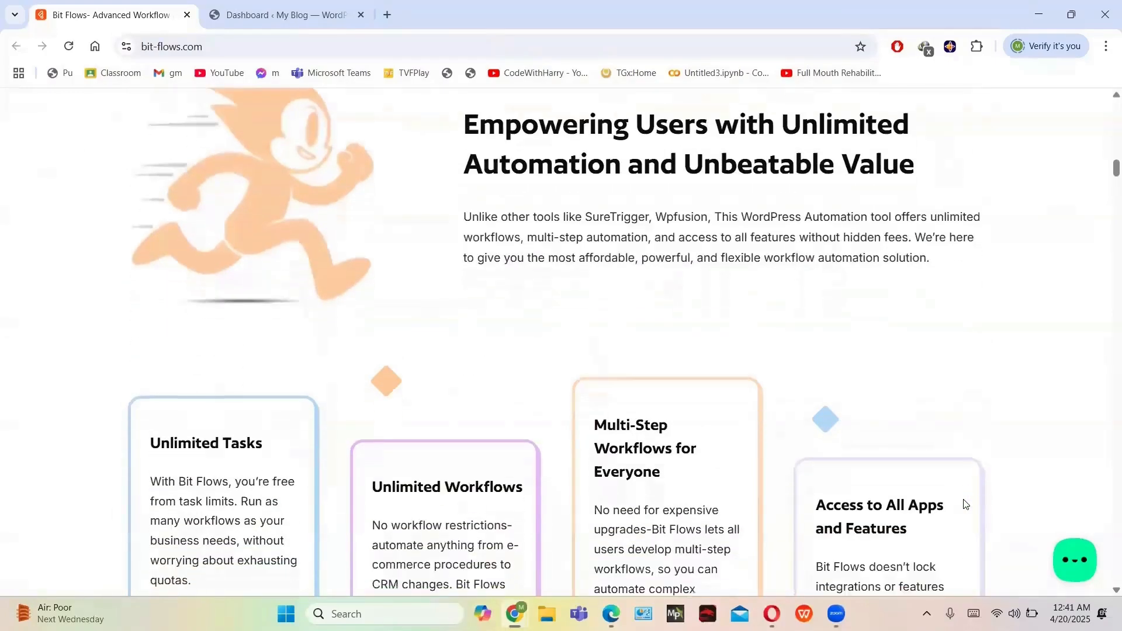
scroll(966, 504, "down", 8)
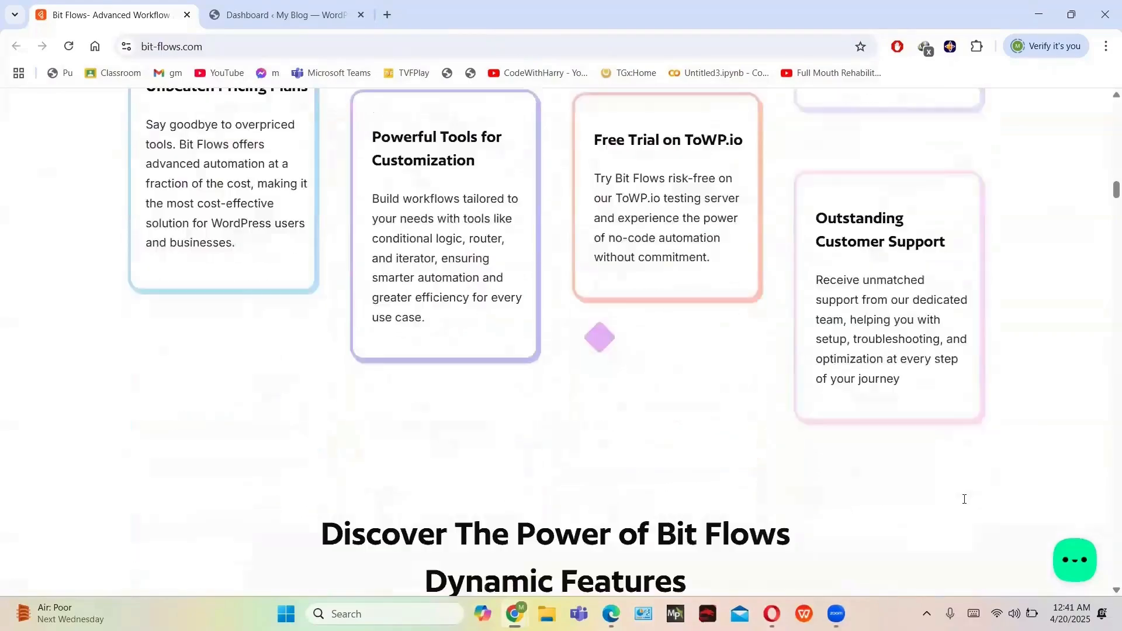
scroll(966, 504, "down", 9)
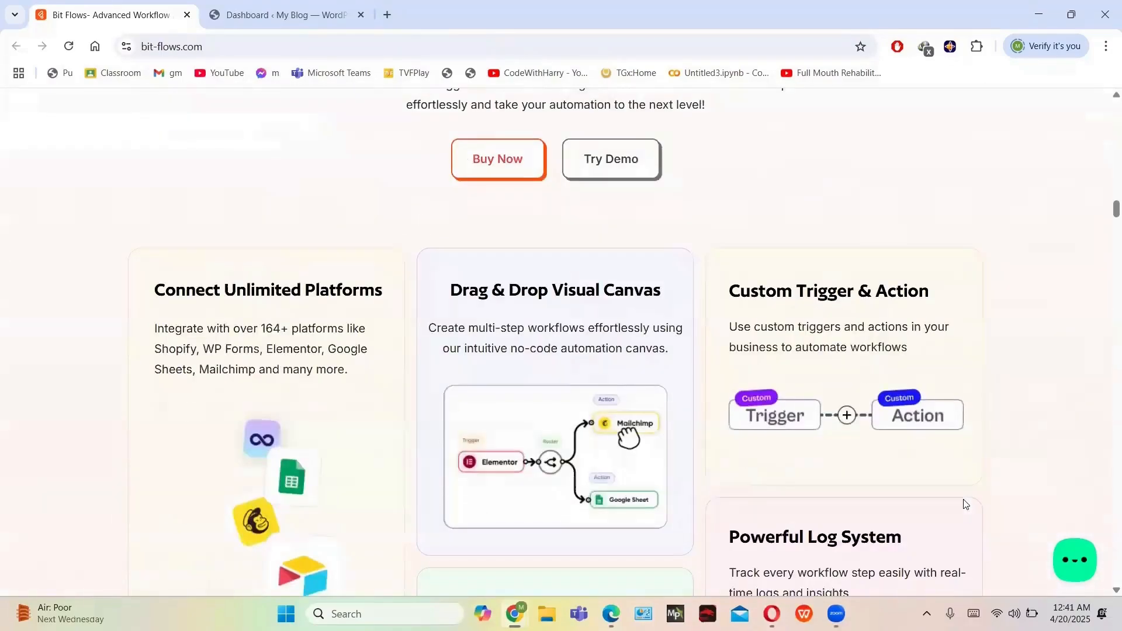
scroll(966, 504, "down", 6)
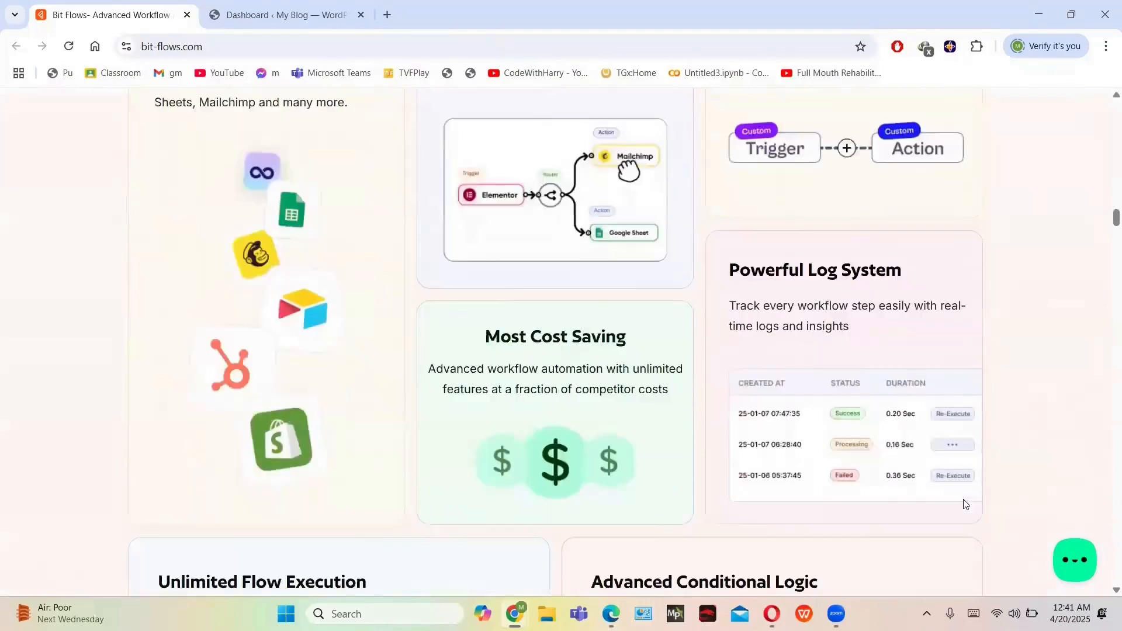
scroll(966, 504, "down", 10)
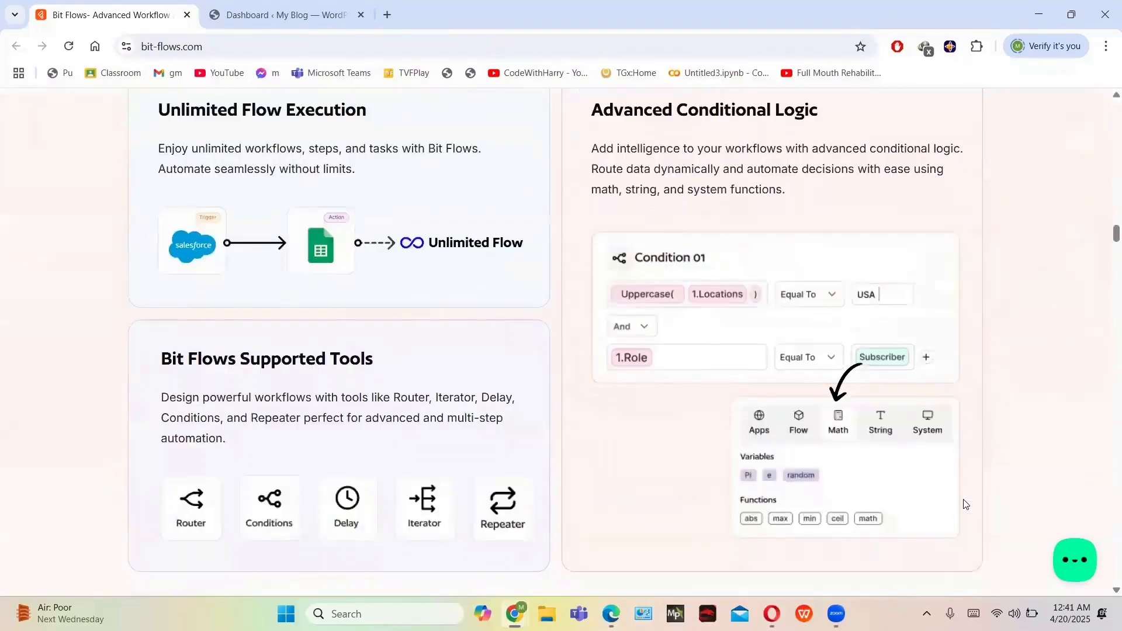
scroll(966, 504, "down", 7)
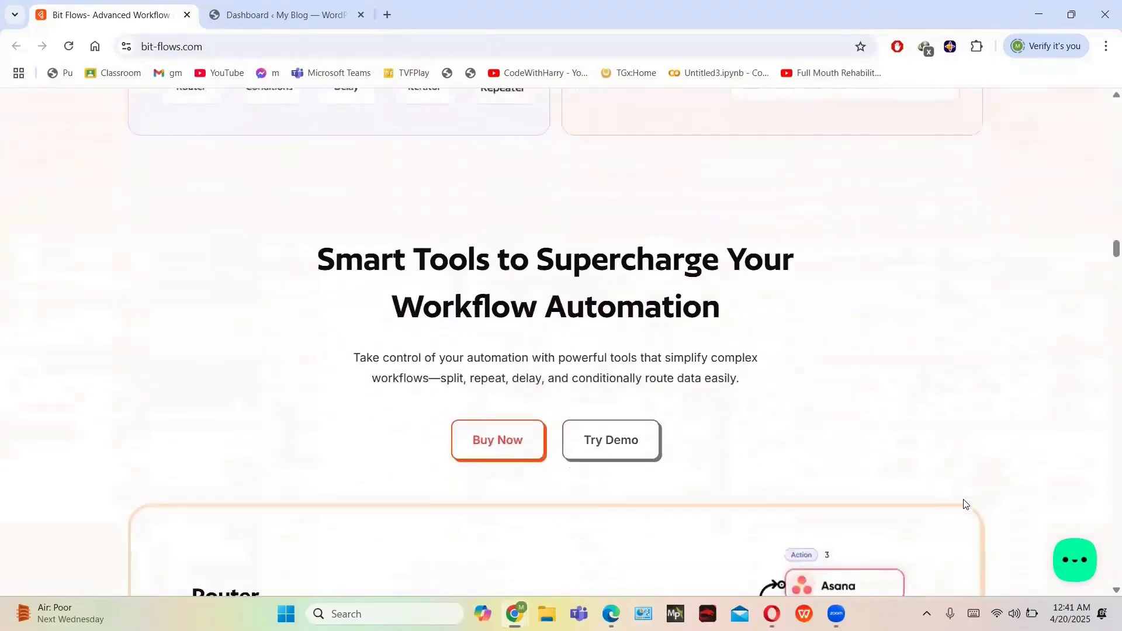
scroll(966, 503, "down", 5)
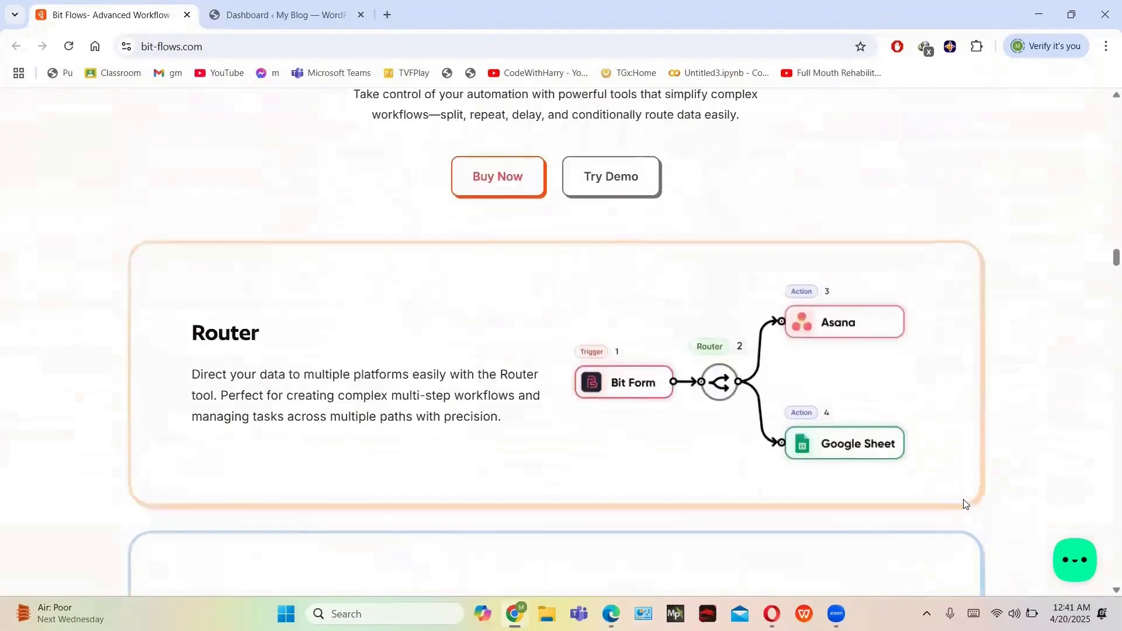
scroll(966, 504, "down", 5)
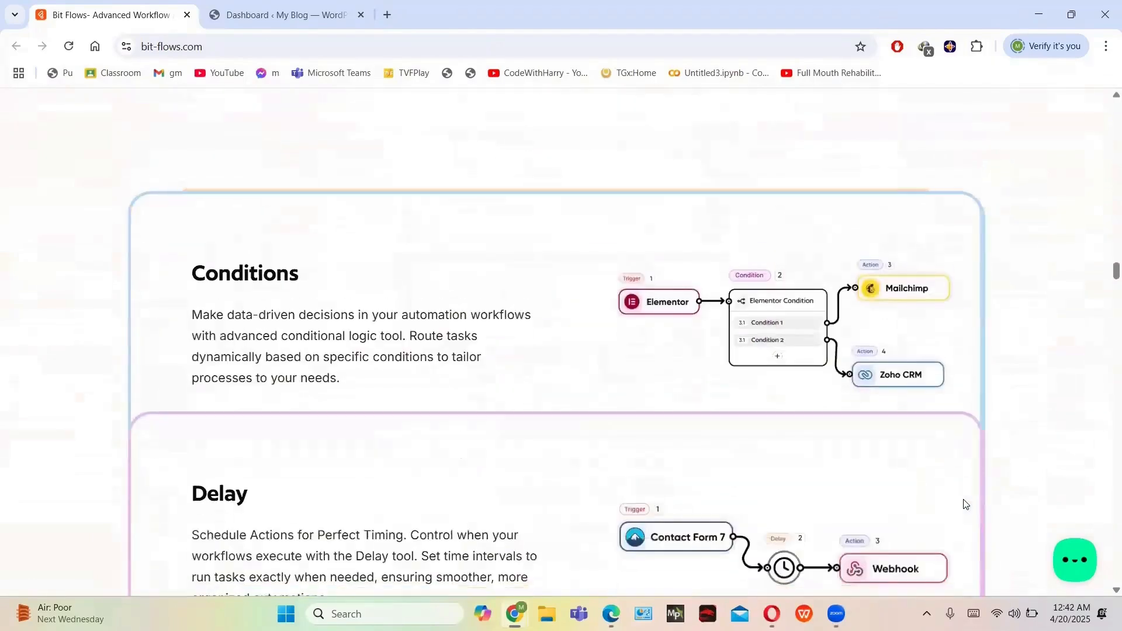
scroll(966, 504, "up", 15)
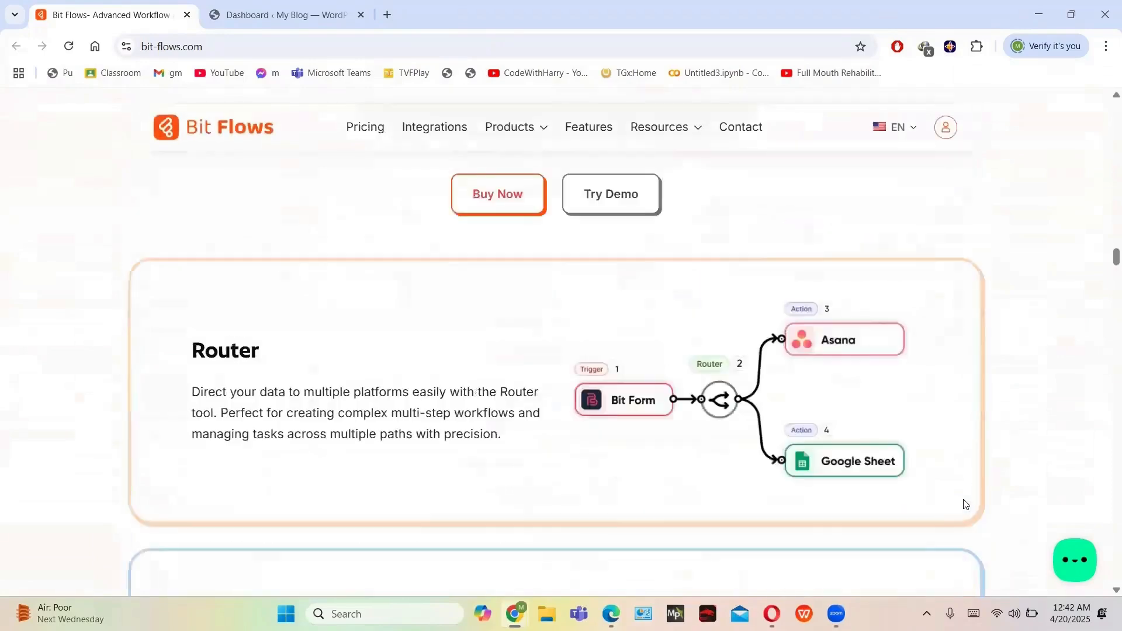
scroll(966, 504, "up", 2)
scroll(407, 386, "up", 3)
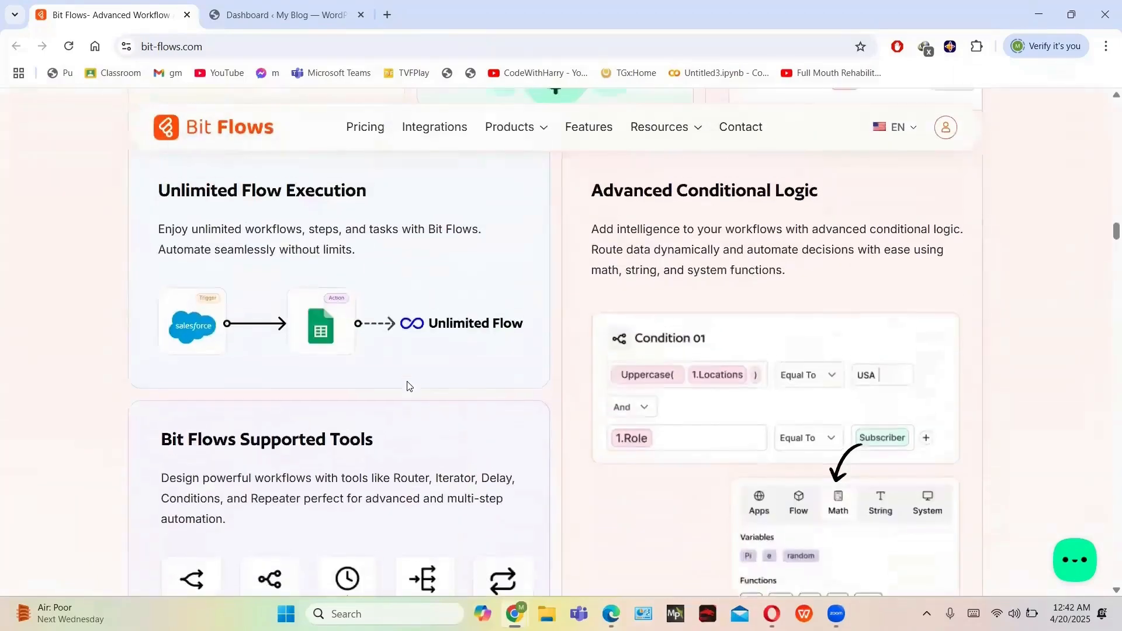
scroll(407, 386, "up", 3)
scroll(407, 386, "up", 3)
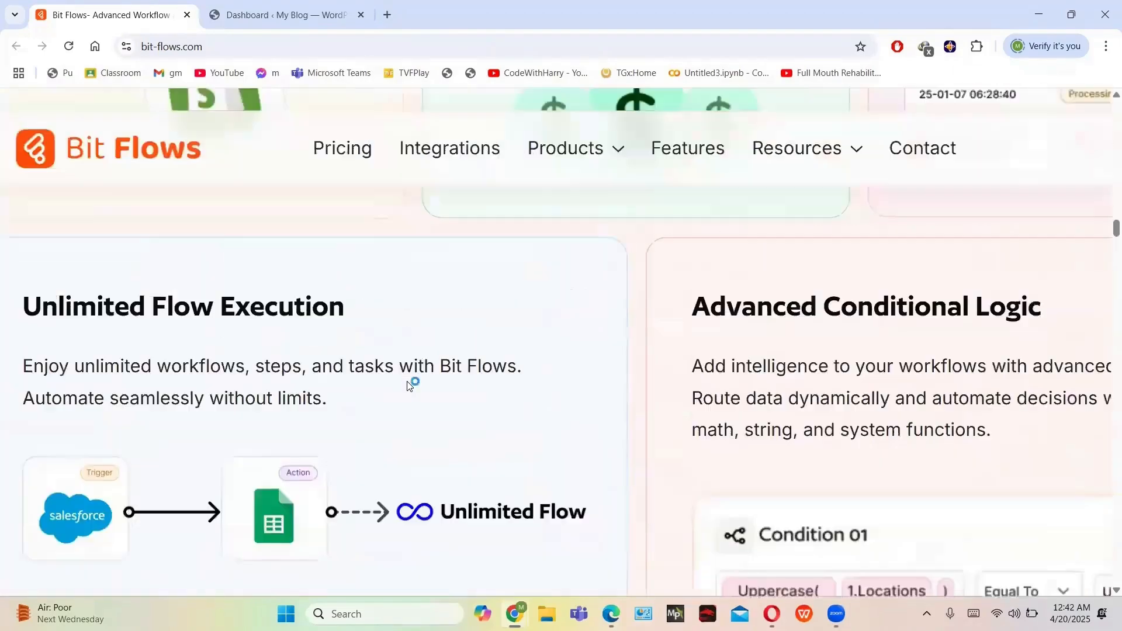
scroll(408, 386, "down", 5)
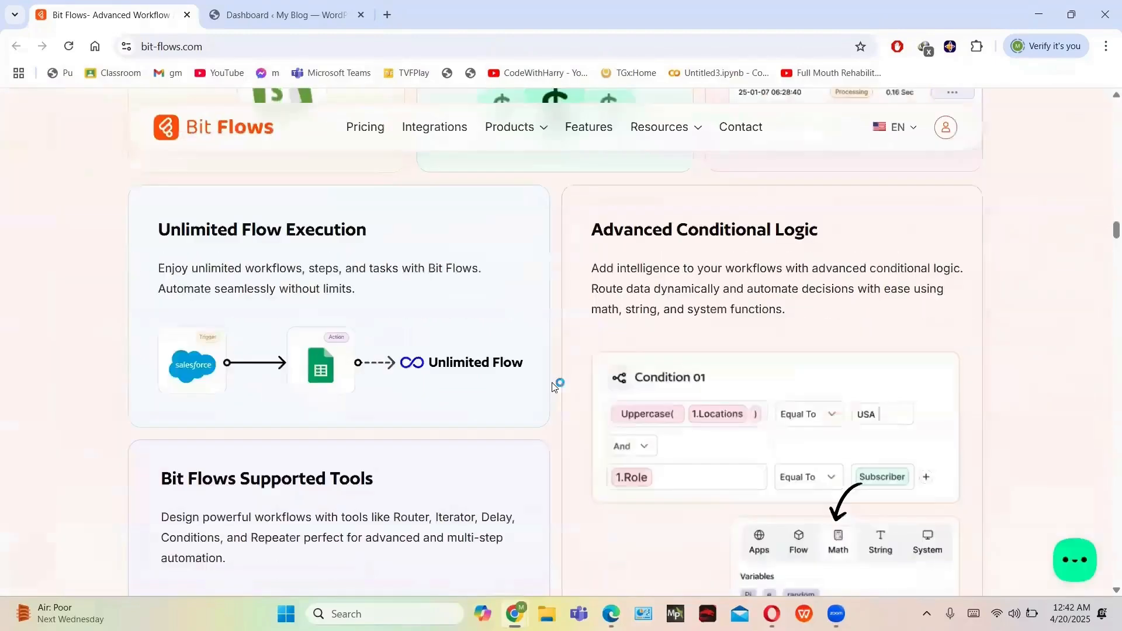
scroll(652, 395, "up", 3)
scroll(652, 394, "down", 8)
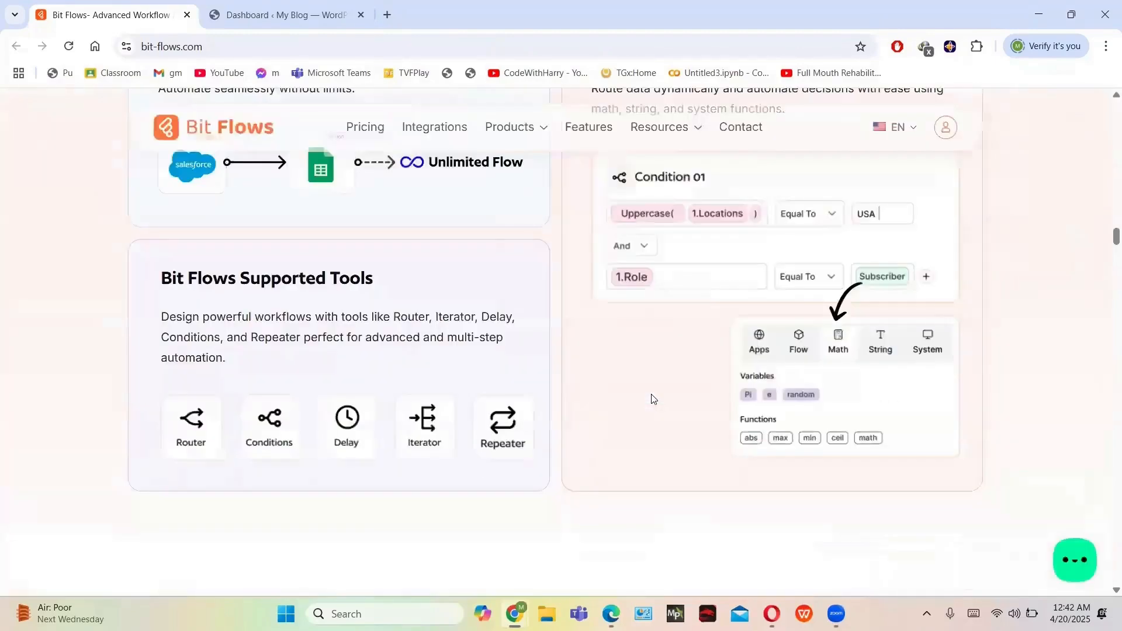
scroll(788, 372, "up", 2)
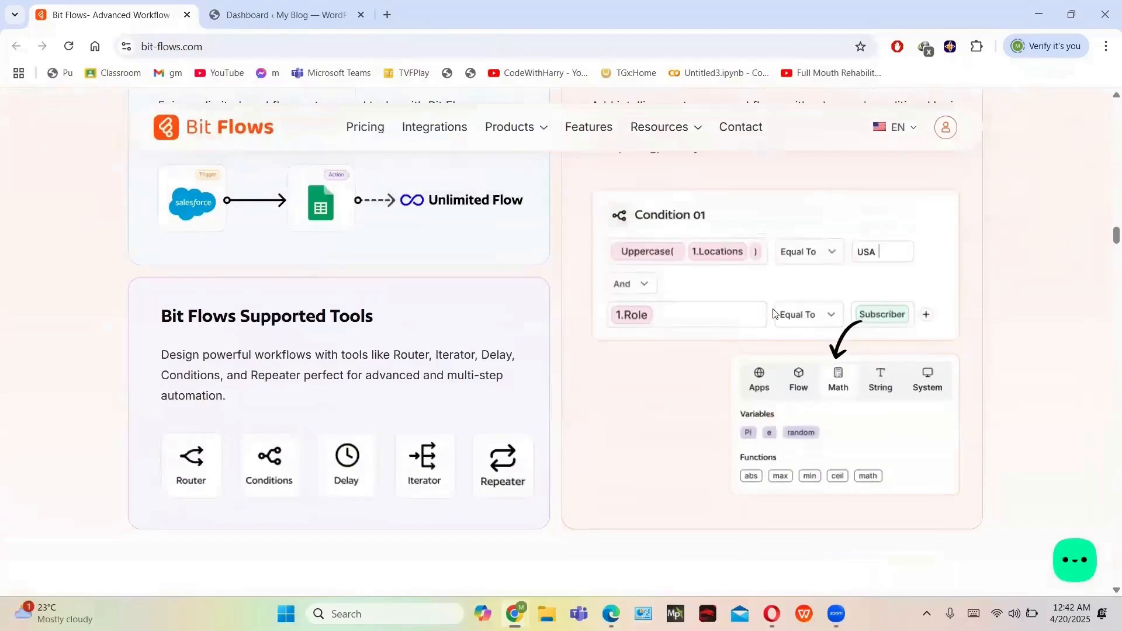
scroll(774, 313, "up", 3)
scroll(774, 313, "down", 3)
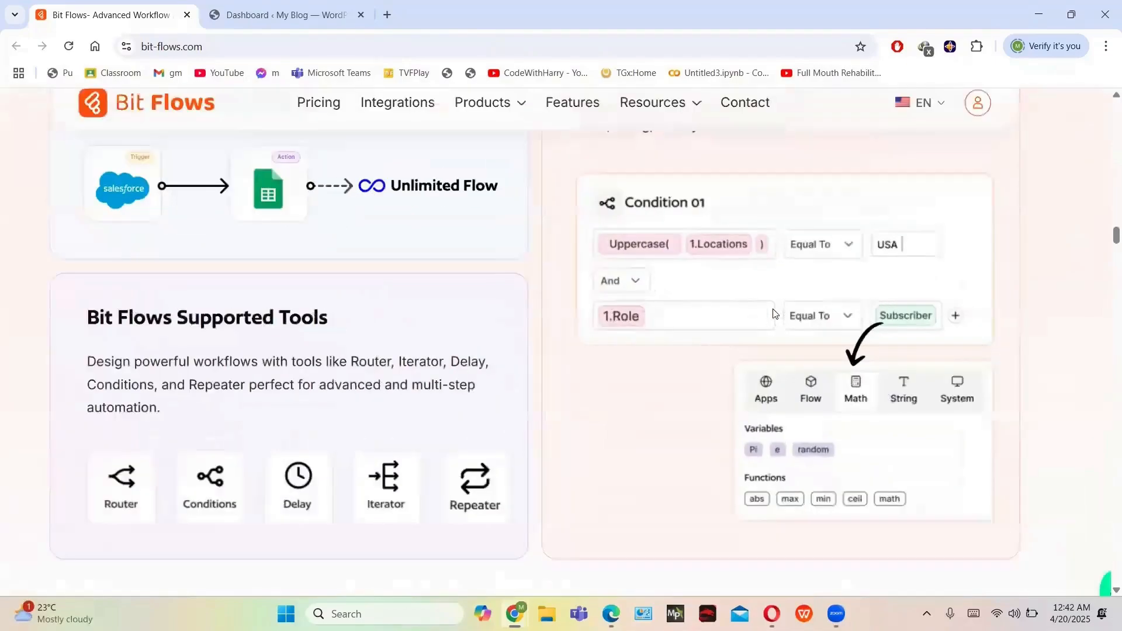
scroll(774, 314, "down", 20)
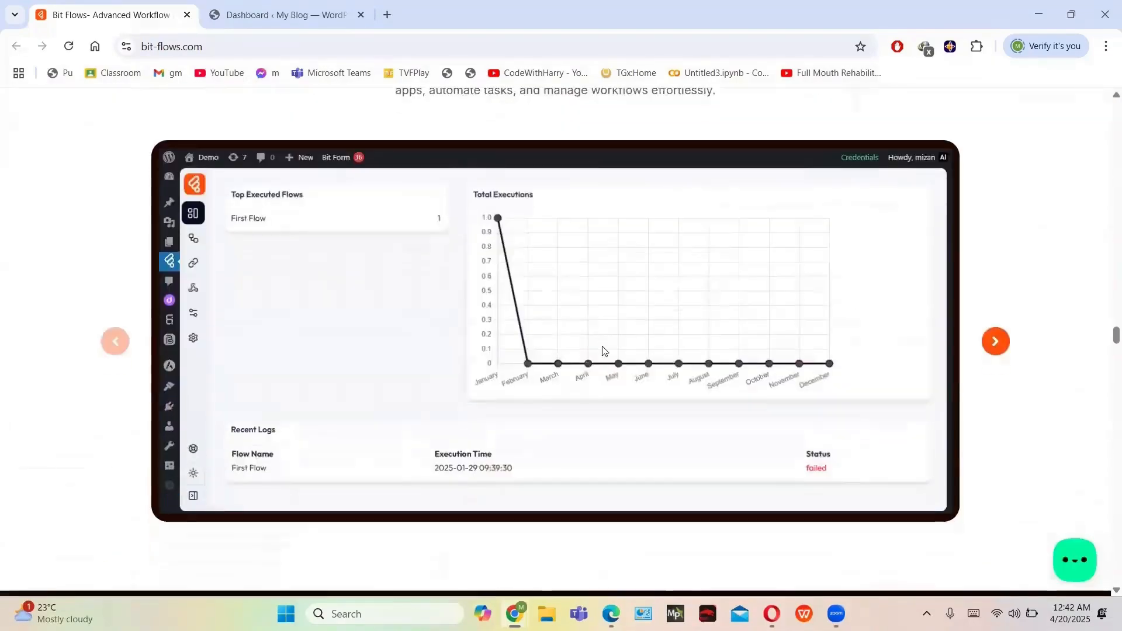
scroll(604, 351, "down", 5)
scroll(604, 350, "up", 20)
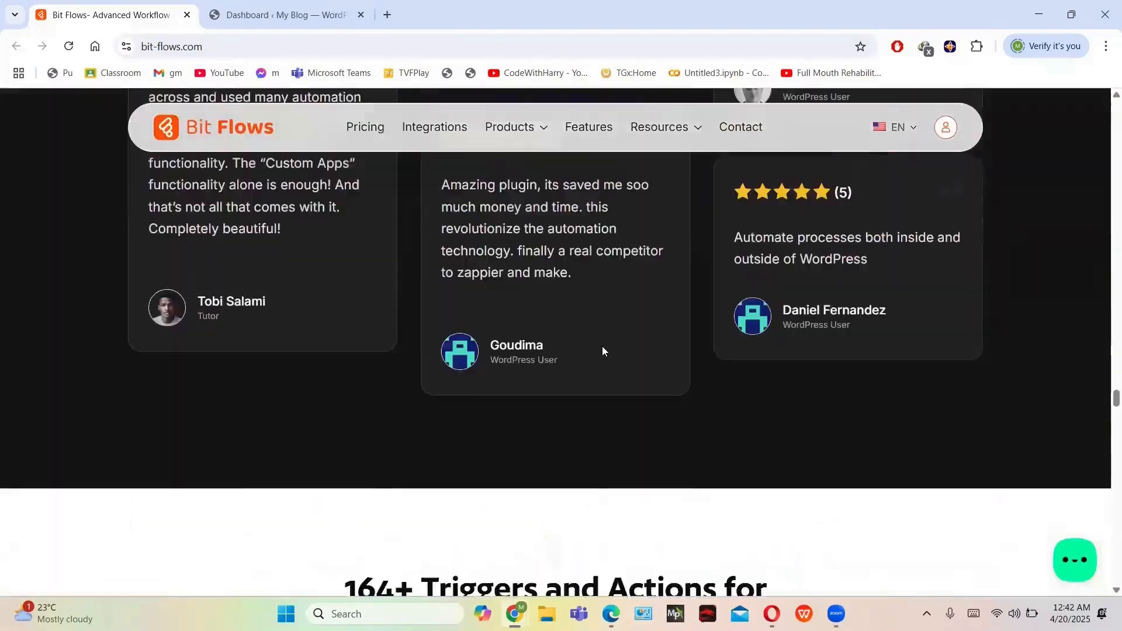
scroll(604, 350, "up", 15)
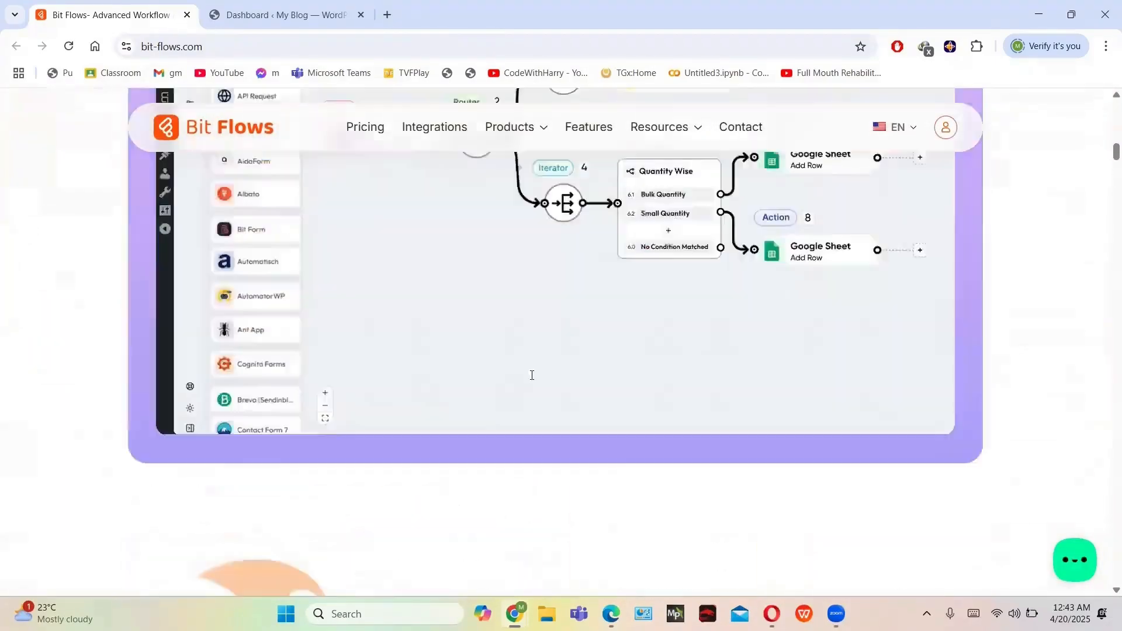
left_click(946, 128)
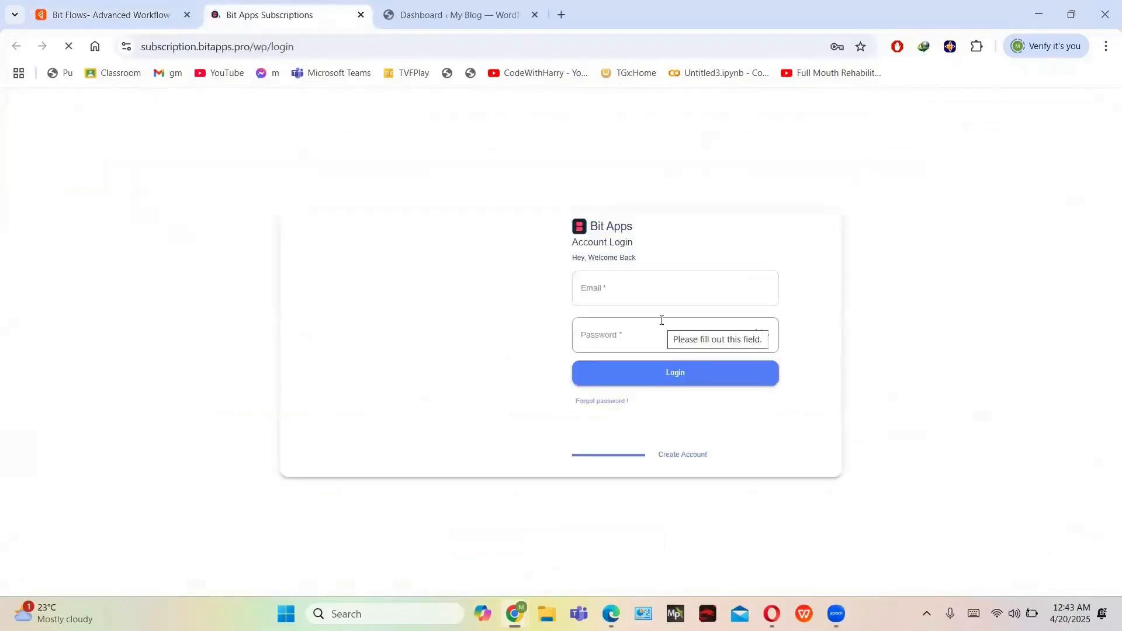
left_click(651, 378)
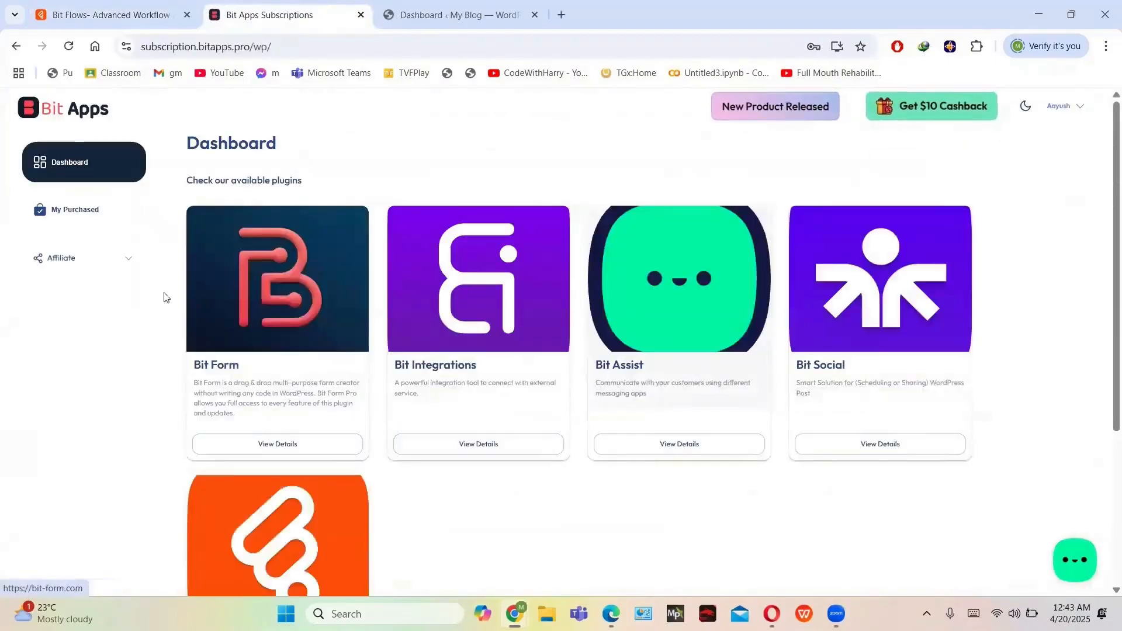
Open the Bit Flows product homepage in a new tab from the Bit Apps dashboard
scroll(113, 334, "down", 4)
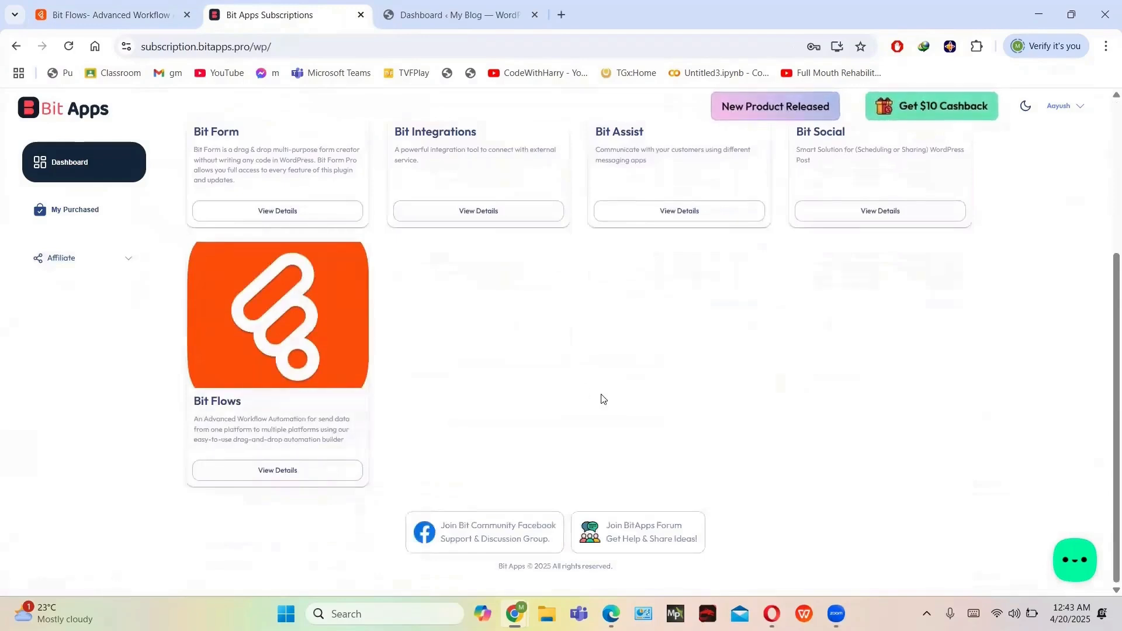
scroll(602, 400, "up", 4)
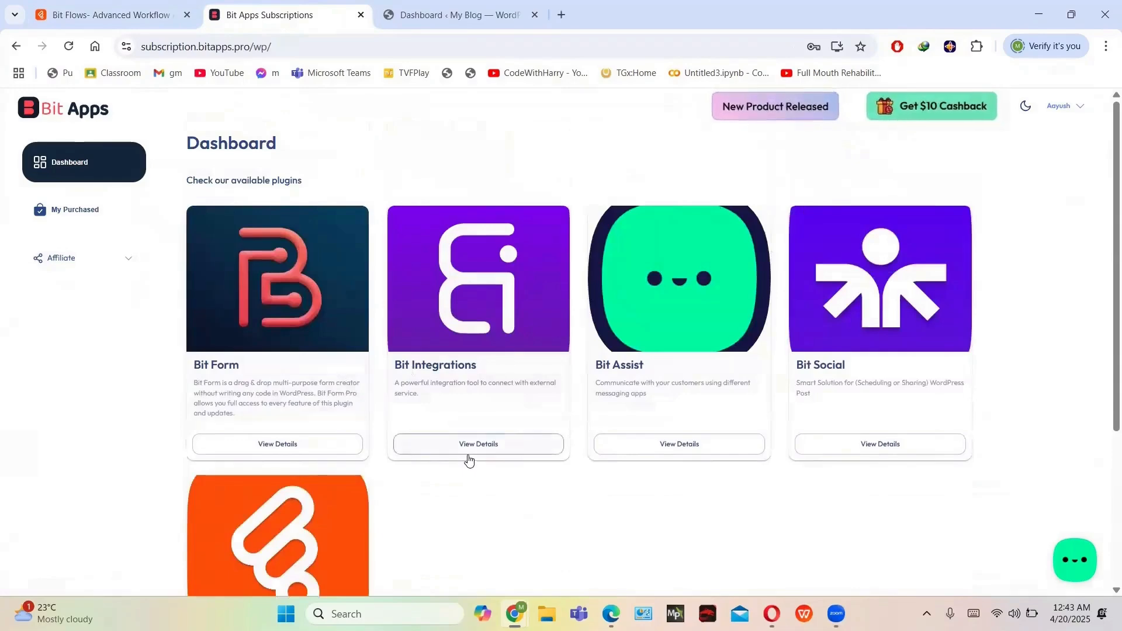
scroll(474, 450, "down", 2)
scroll(361, 505, "down", 2)
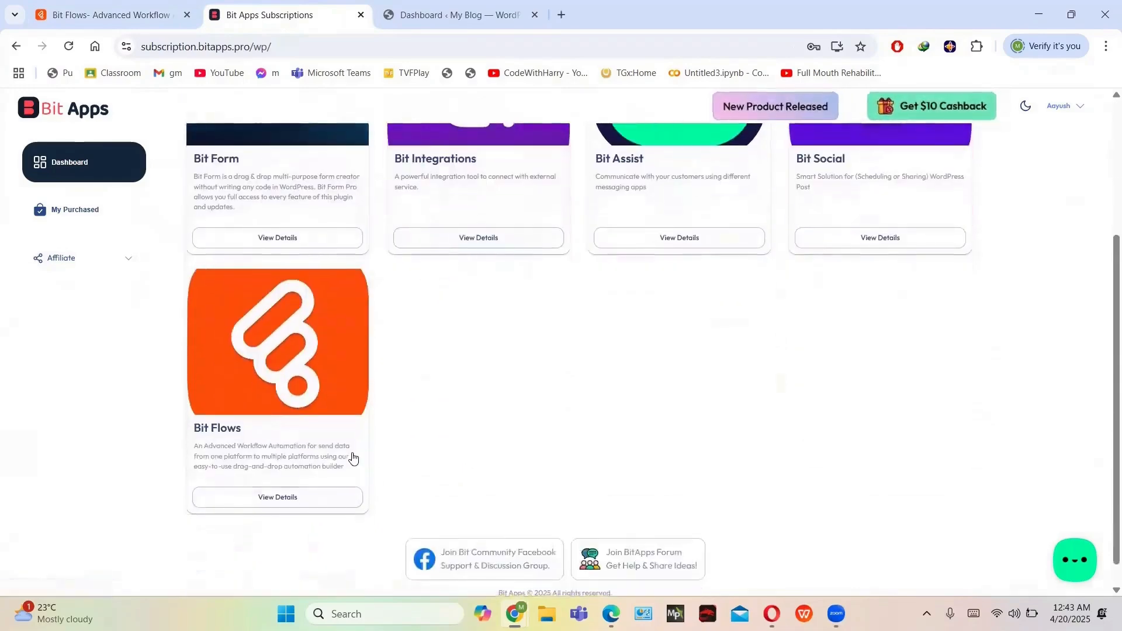
left_click(333, 382)
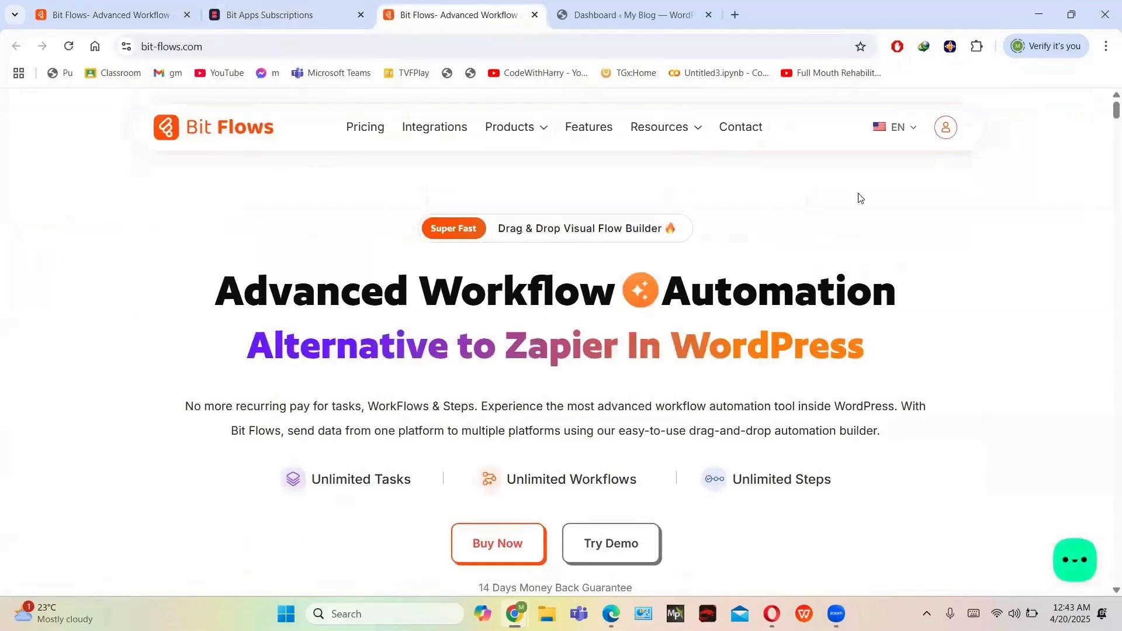
View the active Bit Flows Starter LTD subscription under My Purchased in the Bit Apps account
left_click(951, 132)
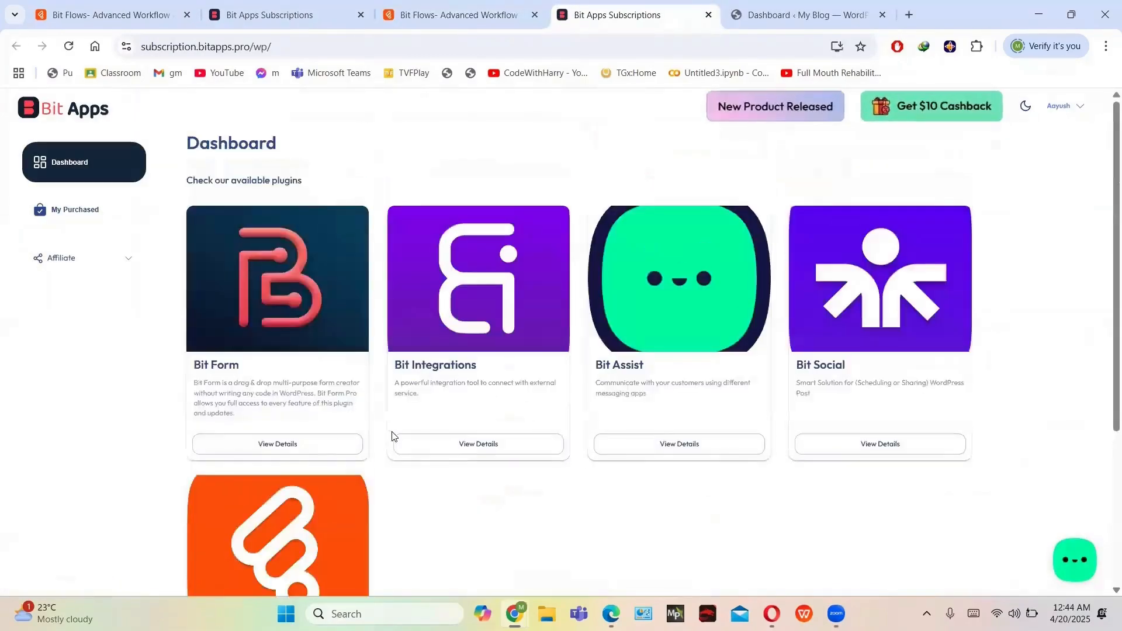
left_click(117, 217)
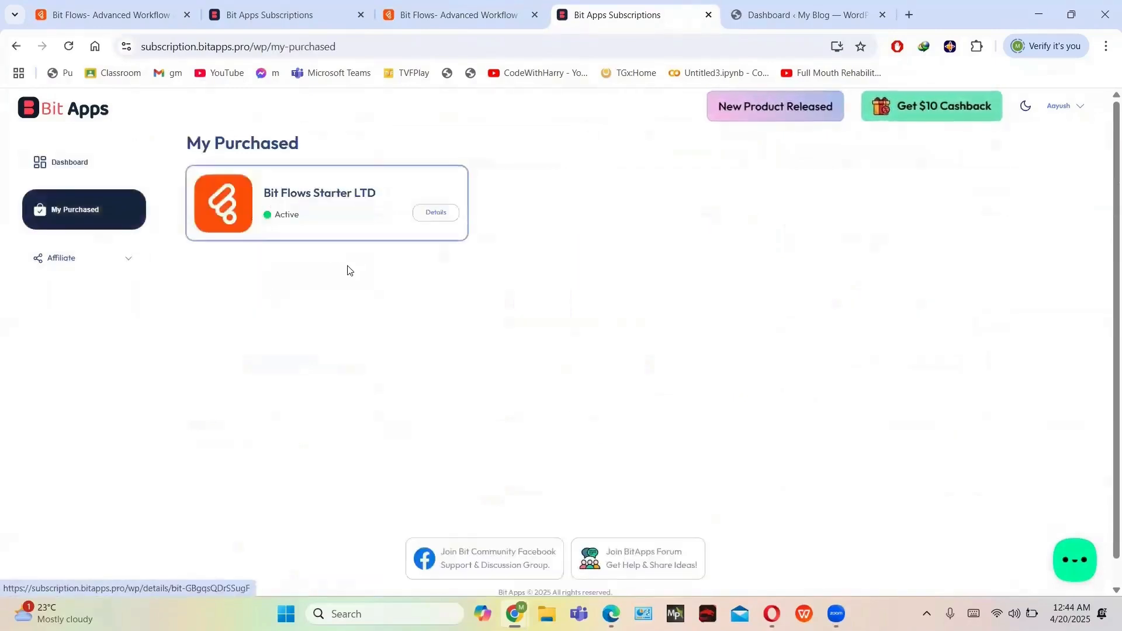
left_click(376, 206)
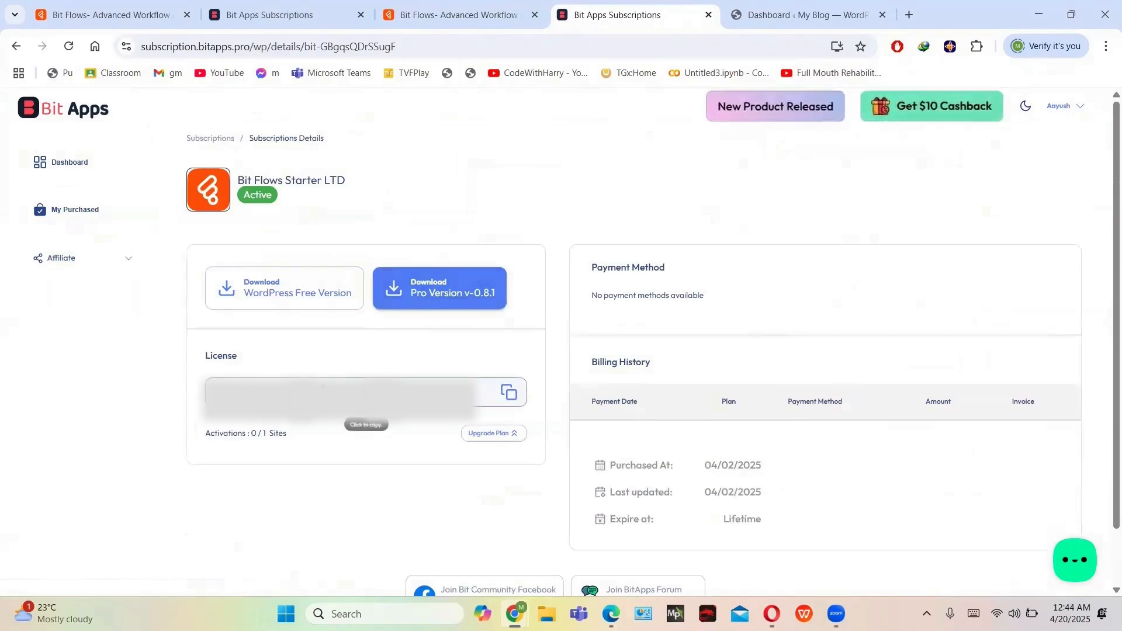
scroll(368, 431, "down", 2)
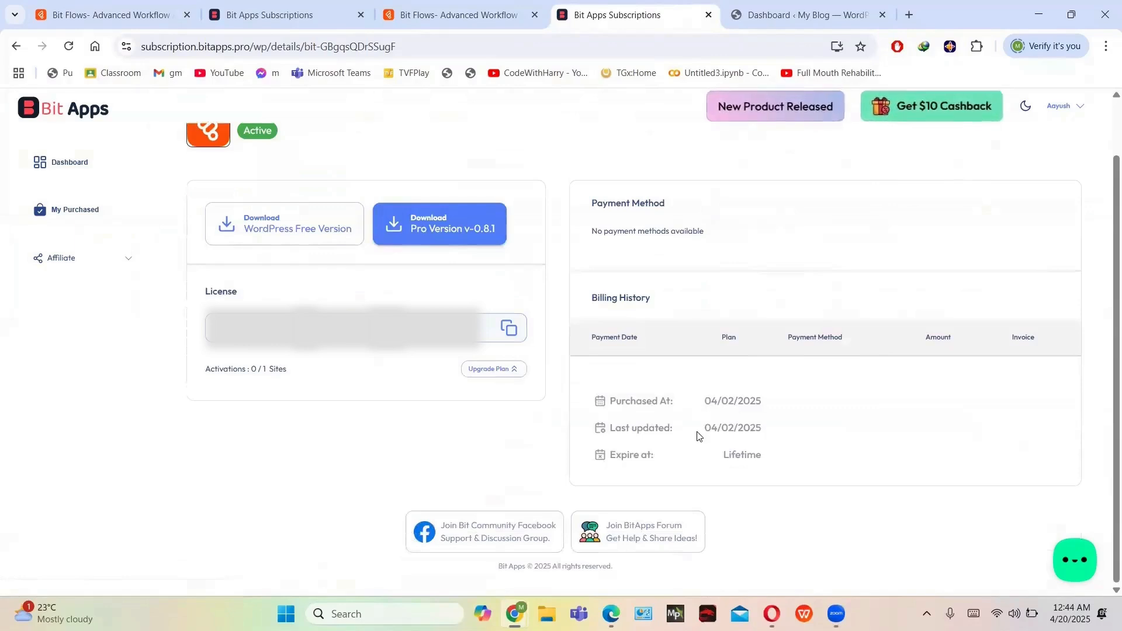
scroll(700, 436, "up", 2)
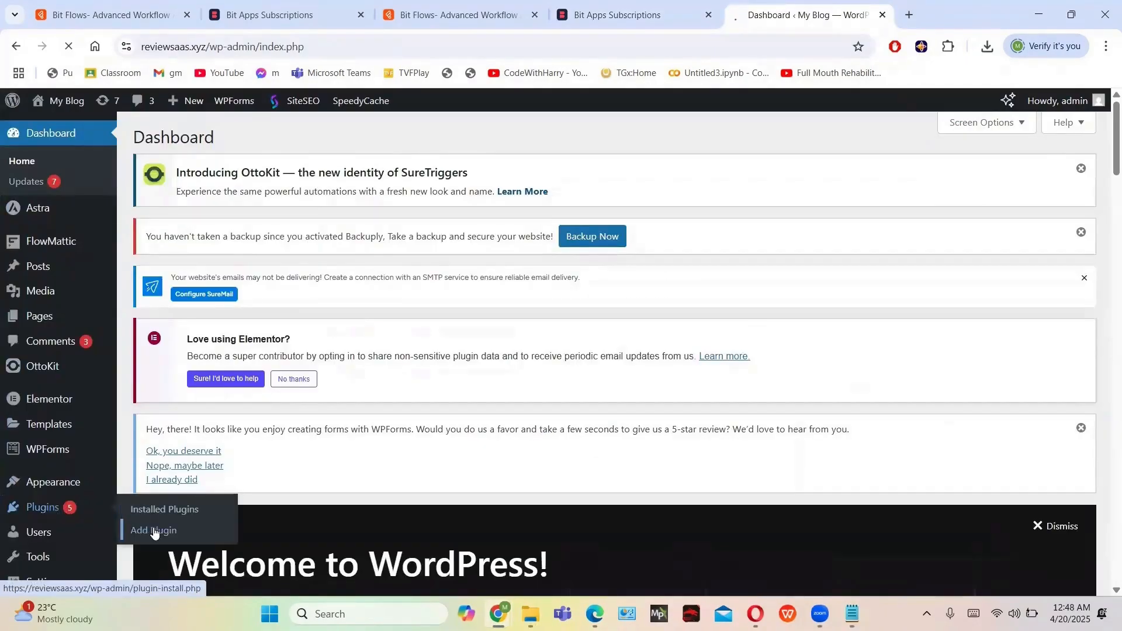
Find Bit Flows by searching 'bitflow' under Add Plugin, install it and activate it
left_click(154, 531)
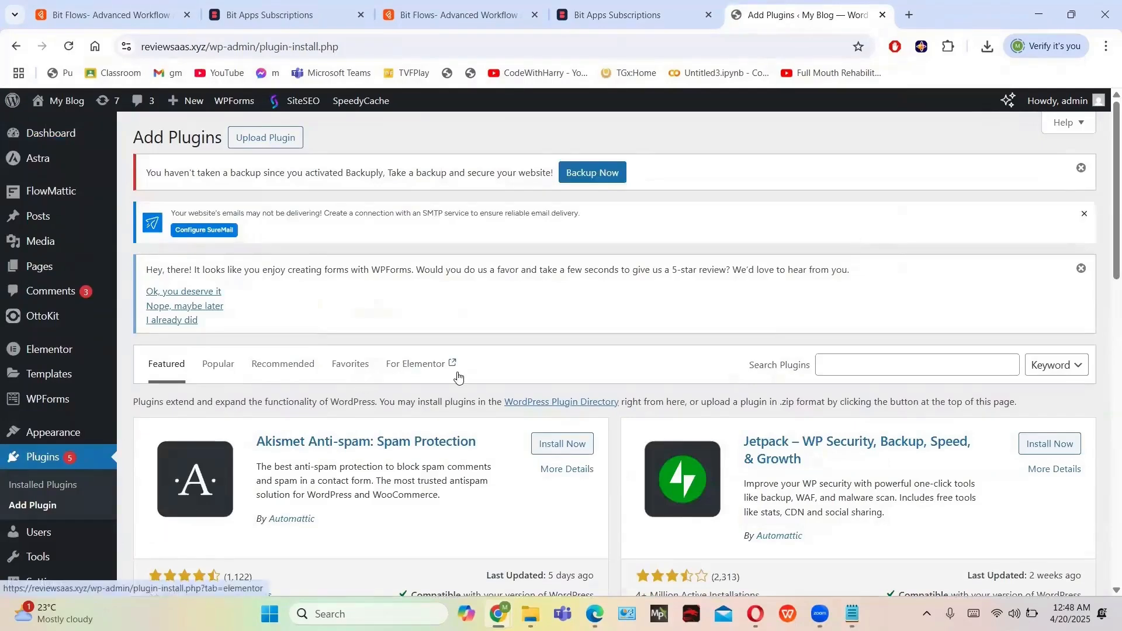
scroll(472, 354, "down", 3)
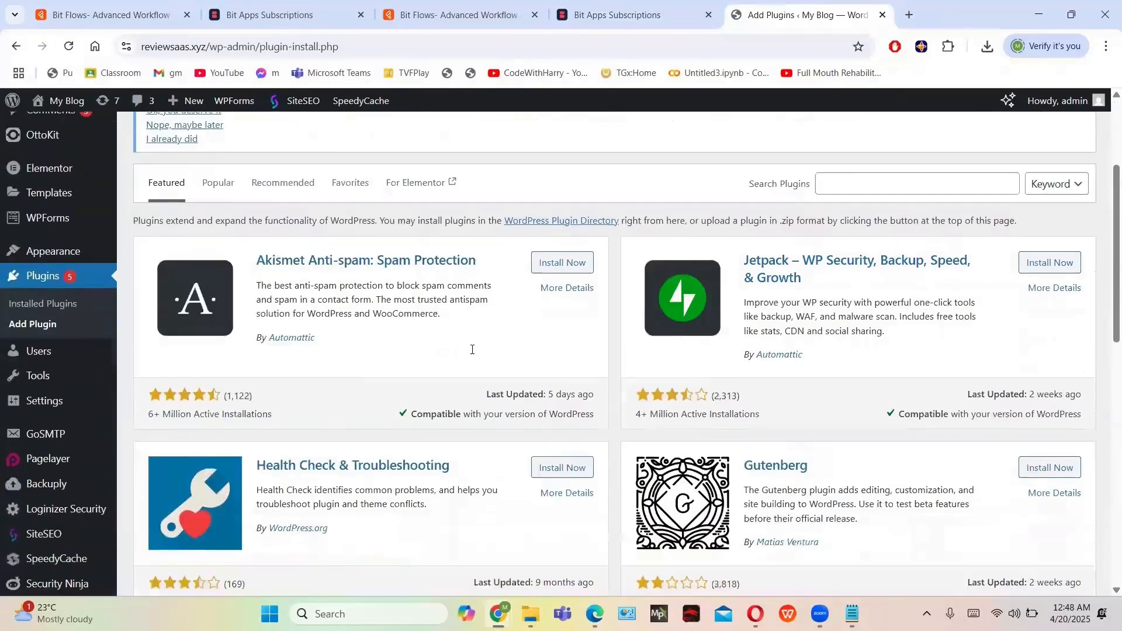
scroll(472, 354, "up", 3)
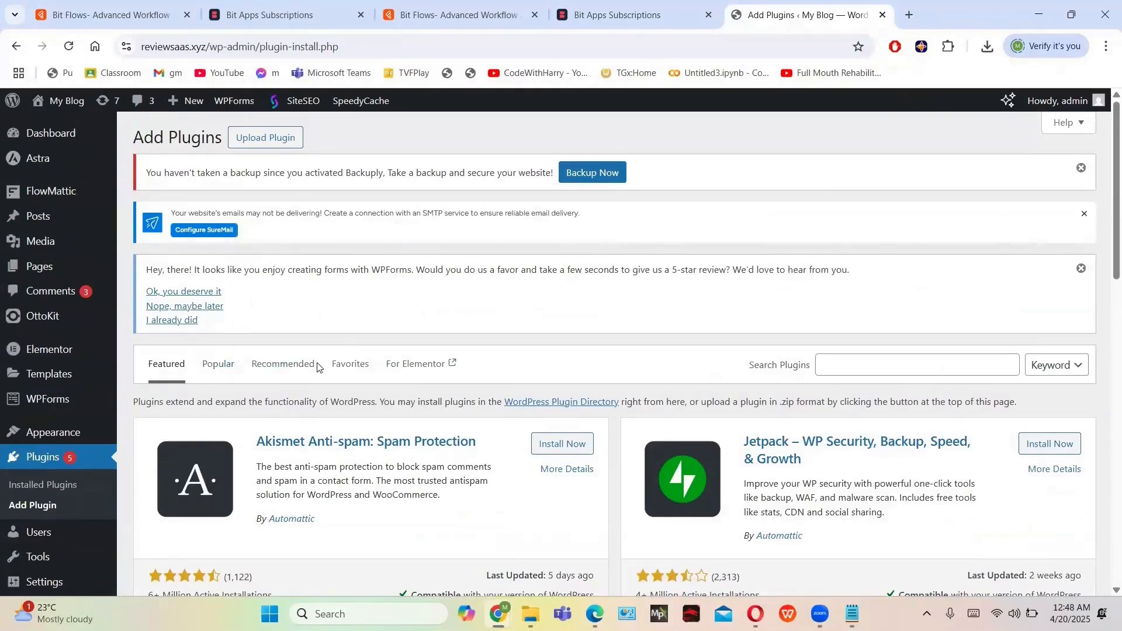
scroll(527, 357, "down", 1)
scroll(652, 353, "up", 1)
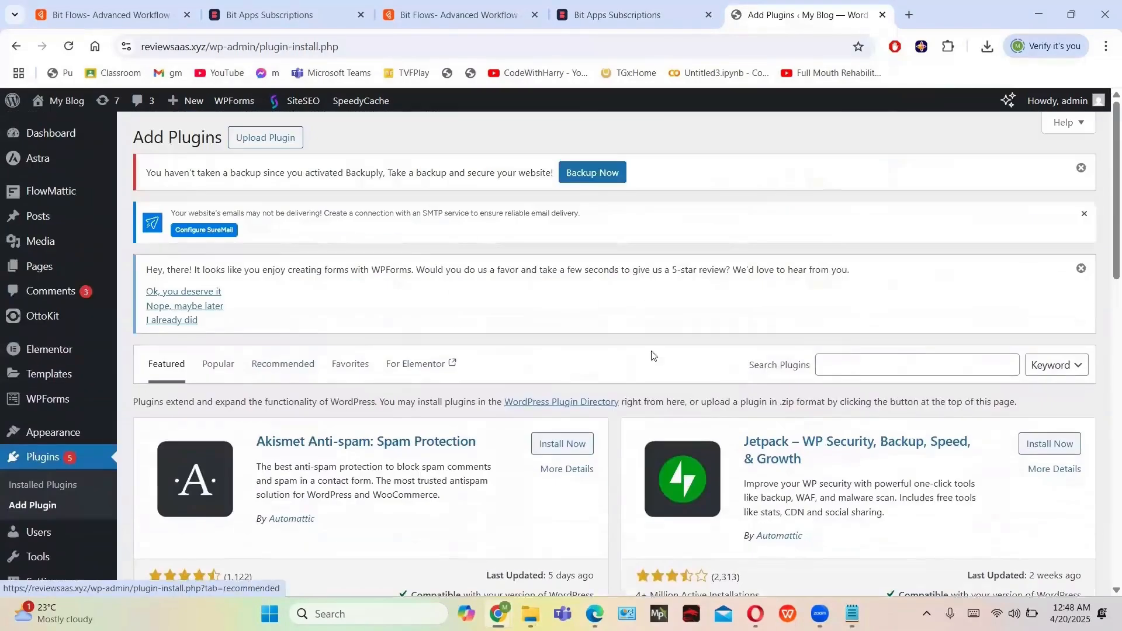
left_click(842, 365)
type("bitflow")
scroll(525, 360, "down", 3)
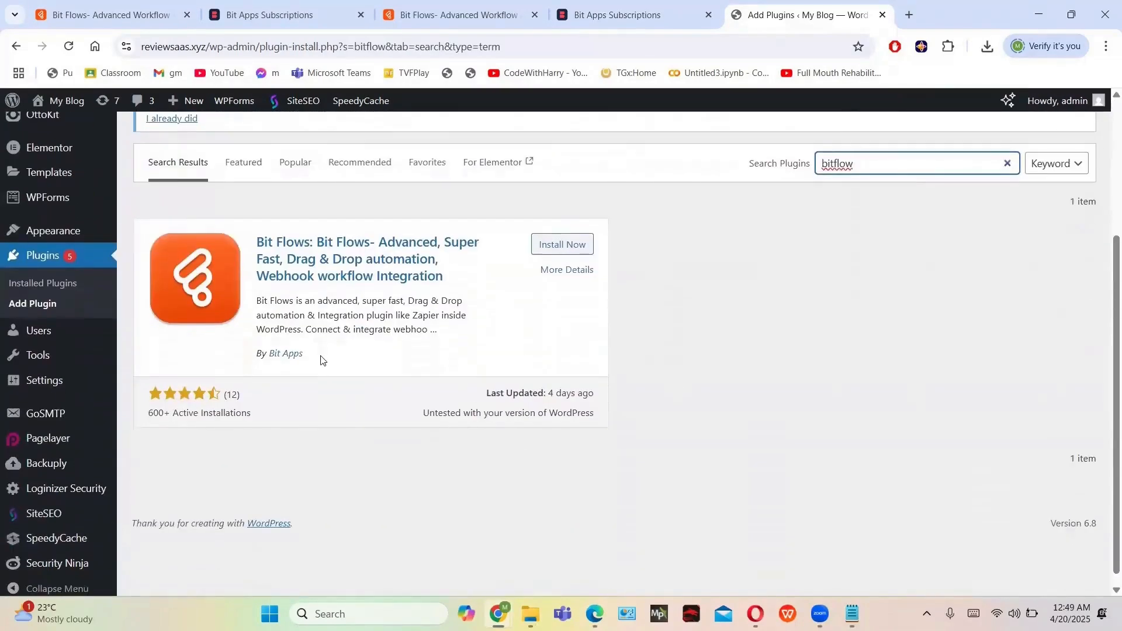
left_click(564, 245)
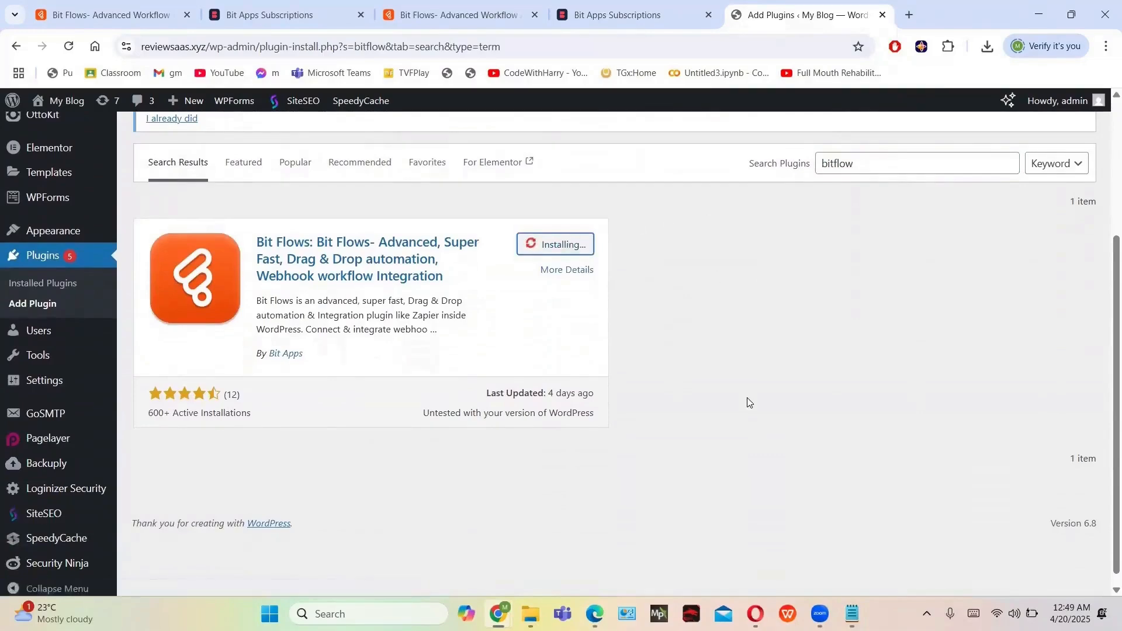
scroll(643, 380, "up", 2)
left_click(561, 350)
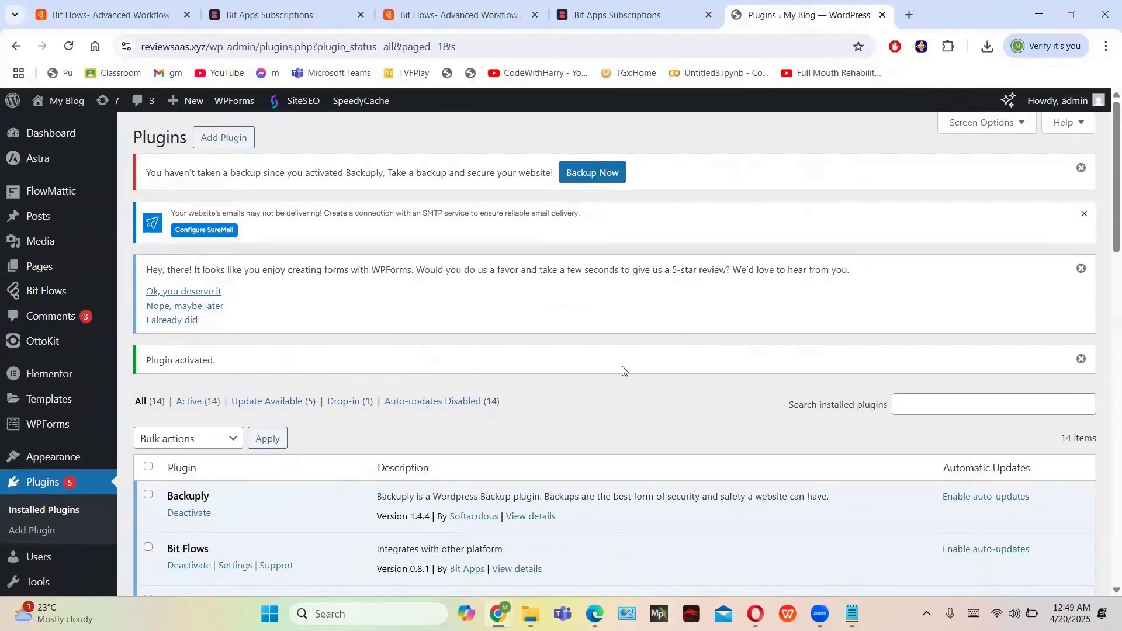
Scroll down the Installed Plugins list toward the newly activated Bit Flows
scroll(416, 387, "down", 3)
scroll(416, 387, "down", 2)
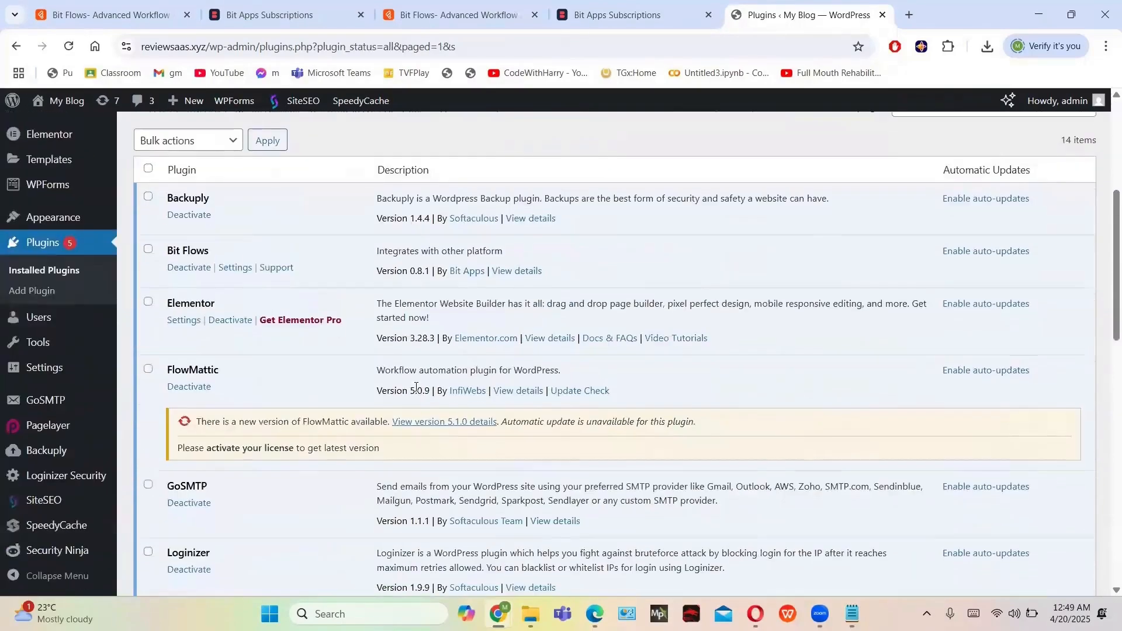
scroll(416, 387, "down", 6)
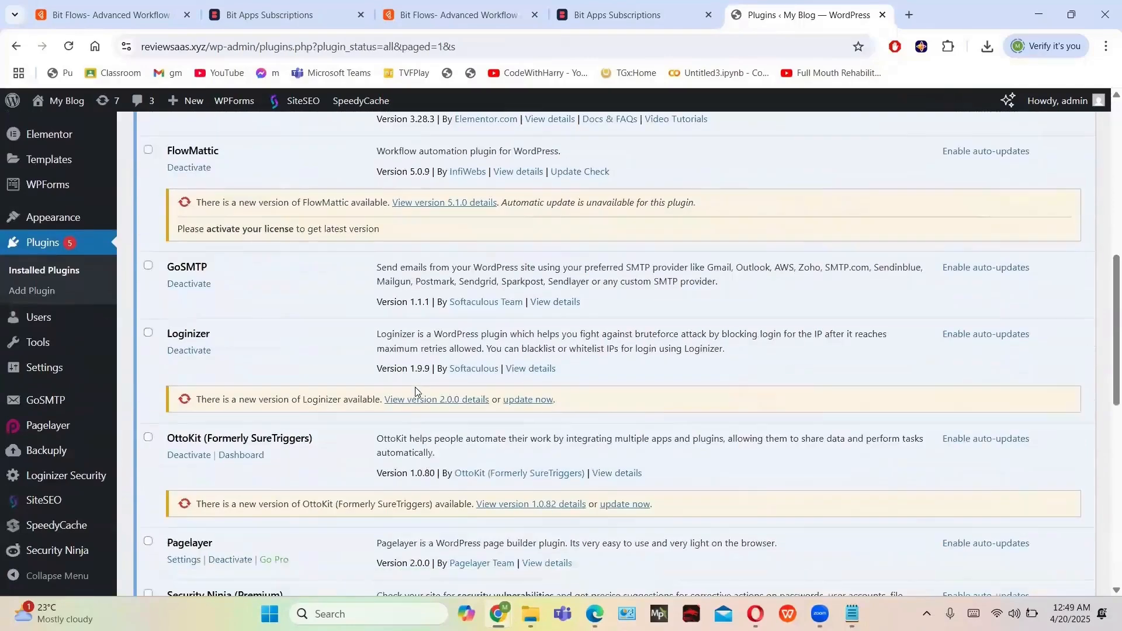
scroll(417, 392, "down", 3)
scroll(416, 391, "down", 4)
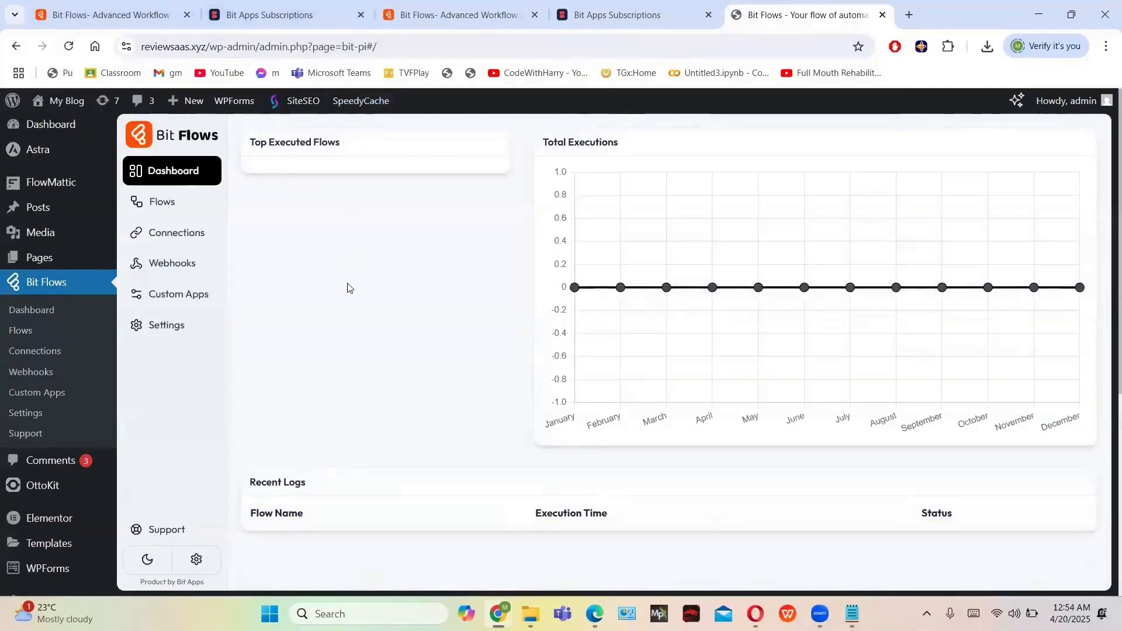
Go to the empty Flows list and bring up the Create Flow dialog
scroll(412, 379, "up", 3)
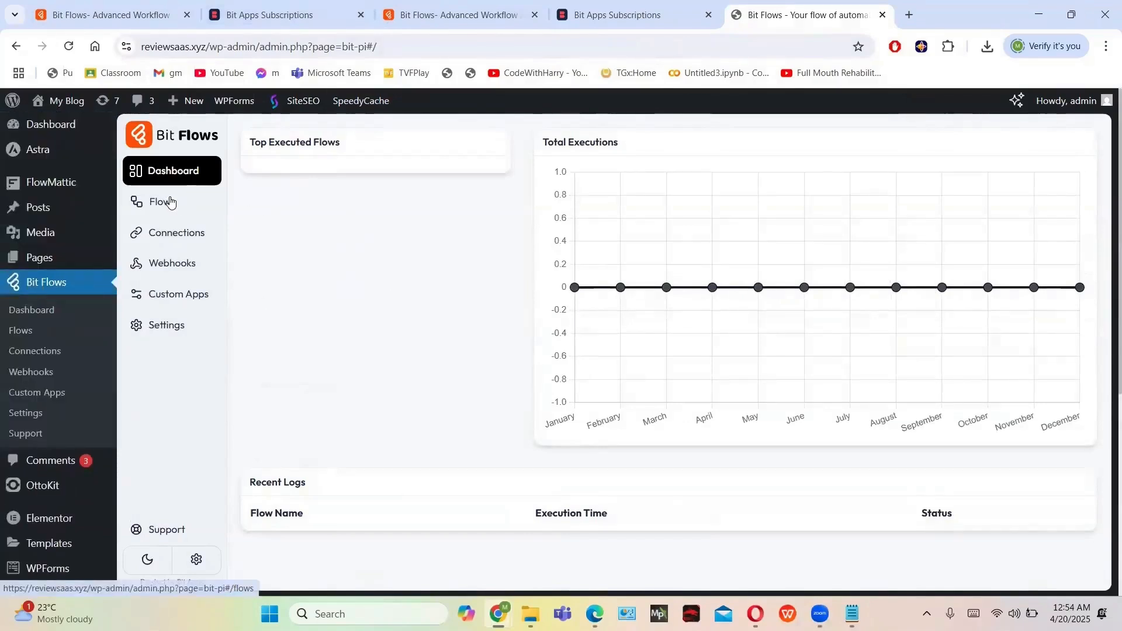
left_click(165, 202)
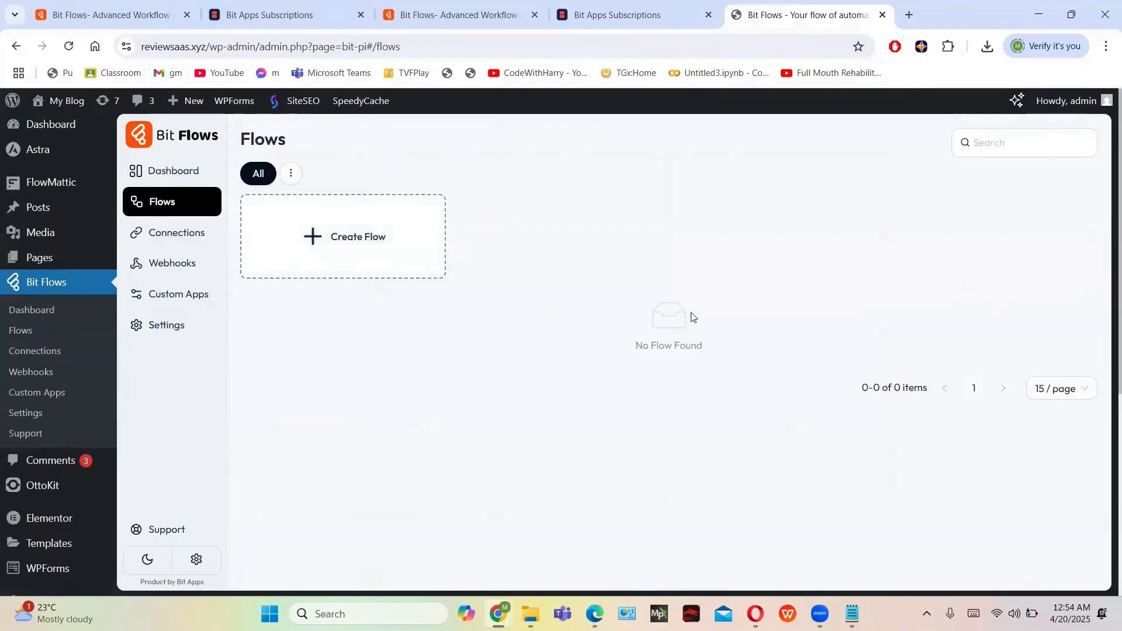
left_click(374, 259)
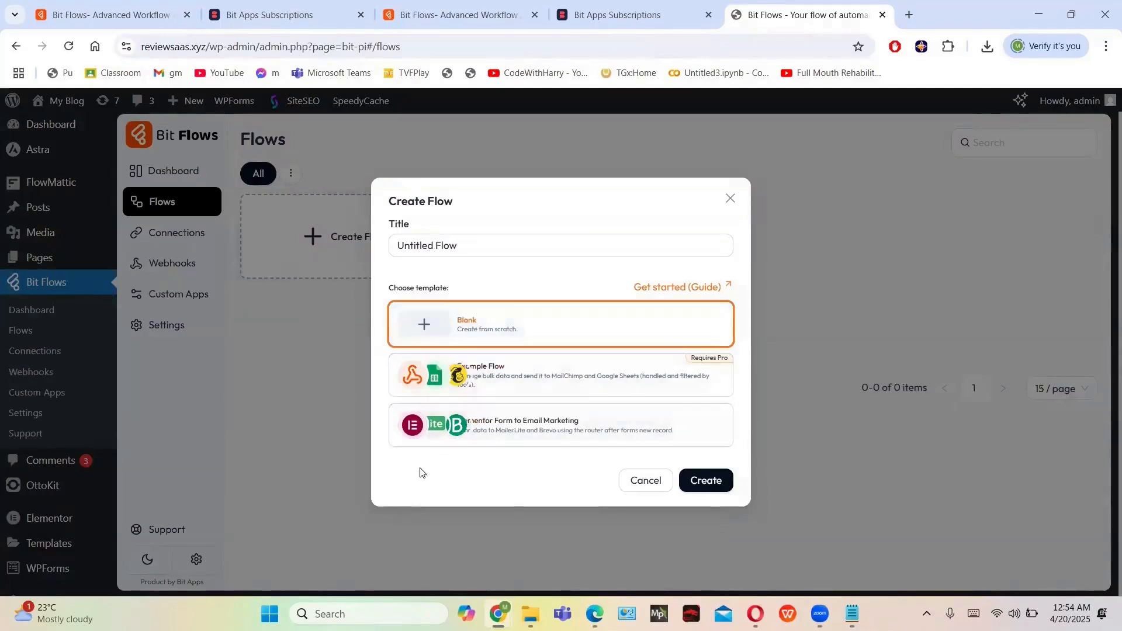
Create a flow from the Elementor Form to Email Marketing template
left_click(538, 427)
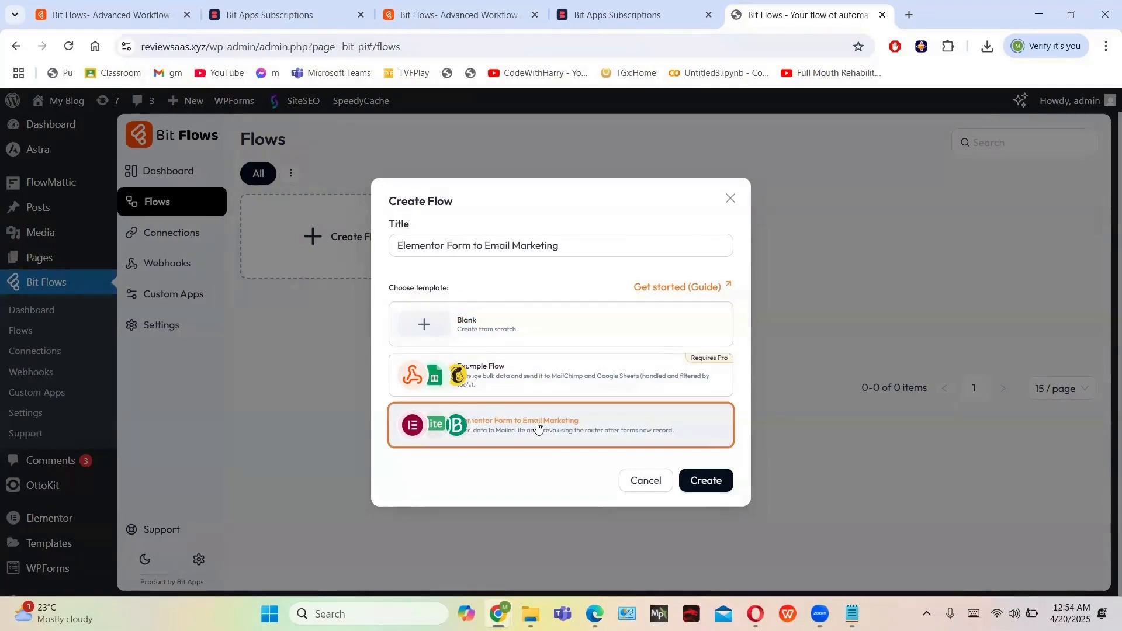
left_click(723, 477)
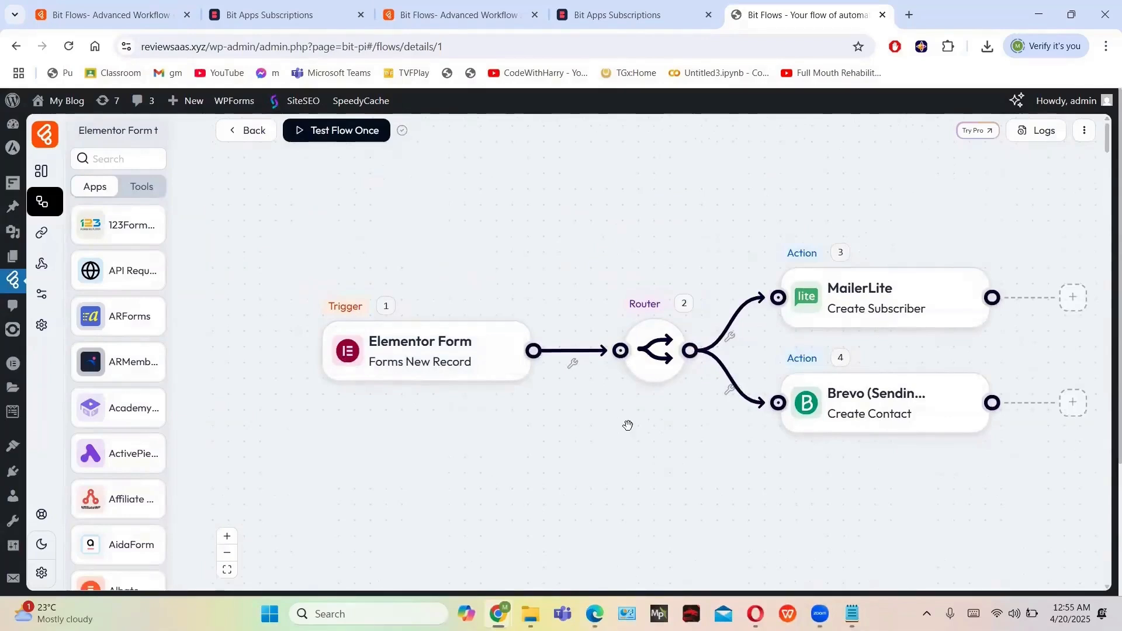
left_click_drag(728, 223, 501, 222)
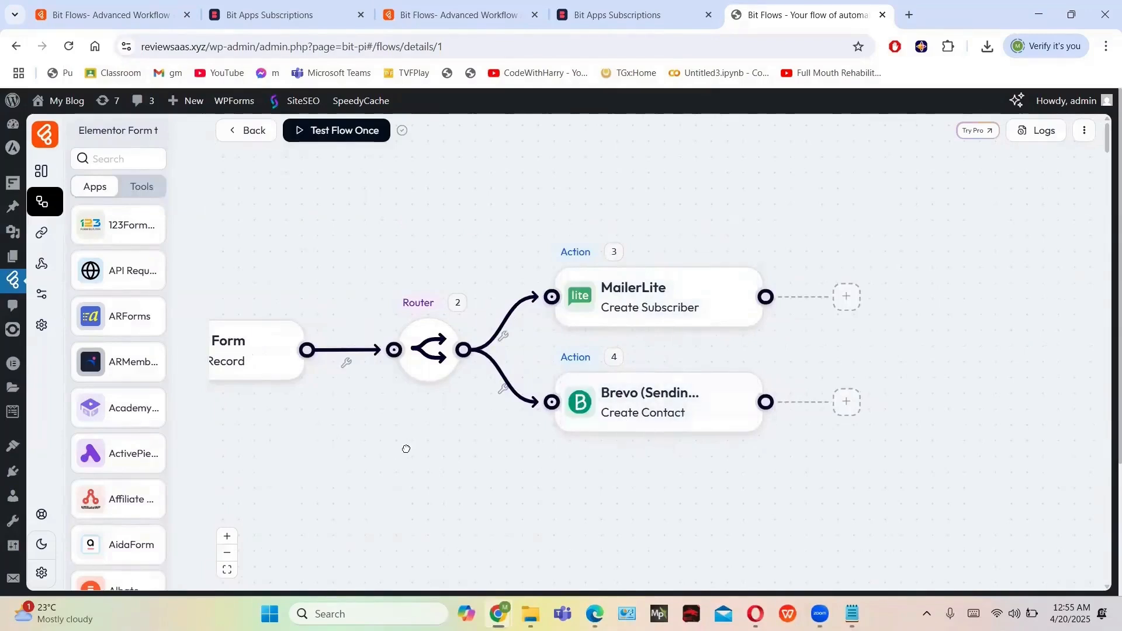
left_click_drag(406, 449, 631, 426)
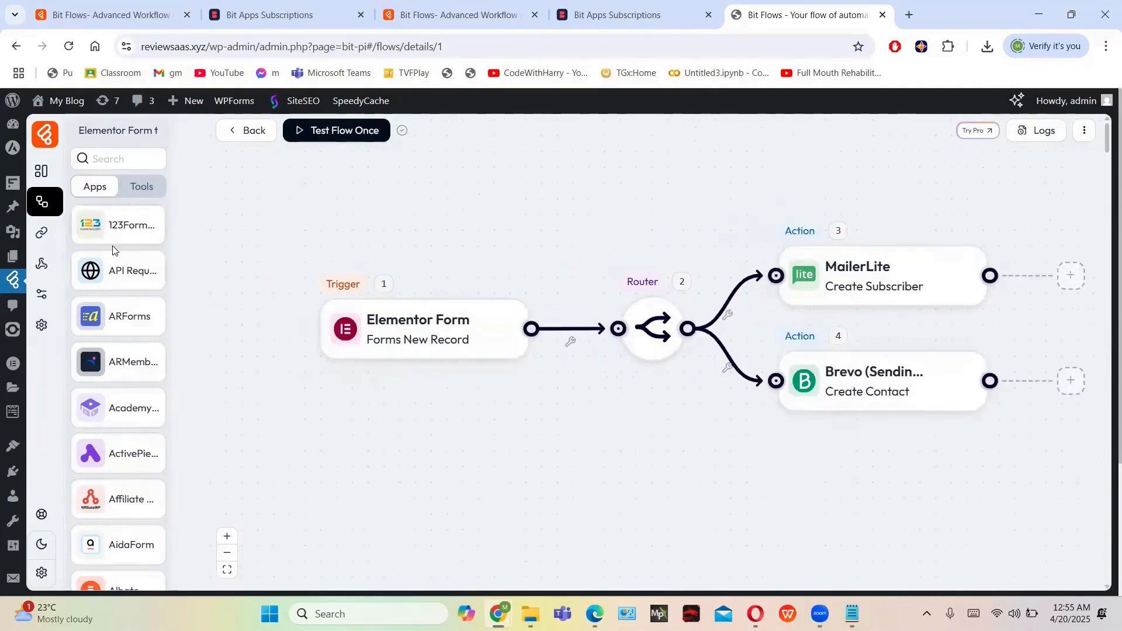
scroll(113, 250, "down", 2)
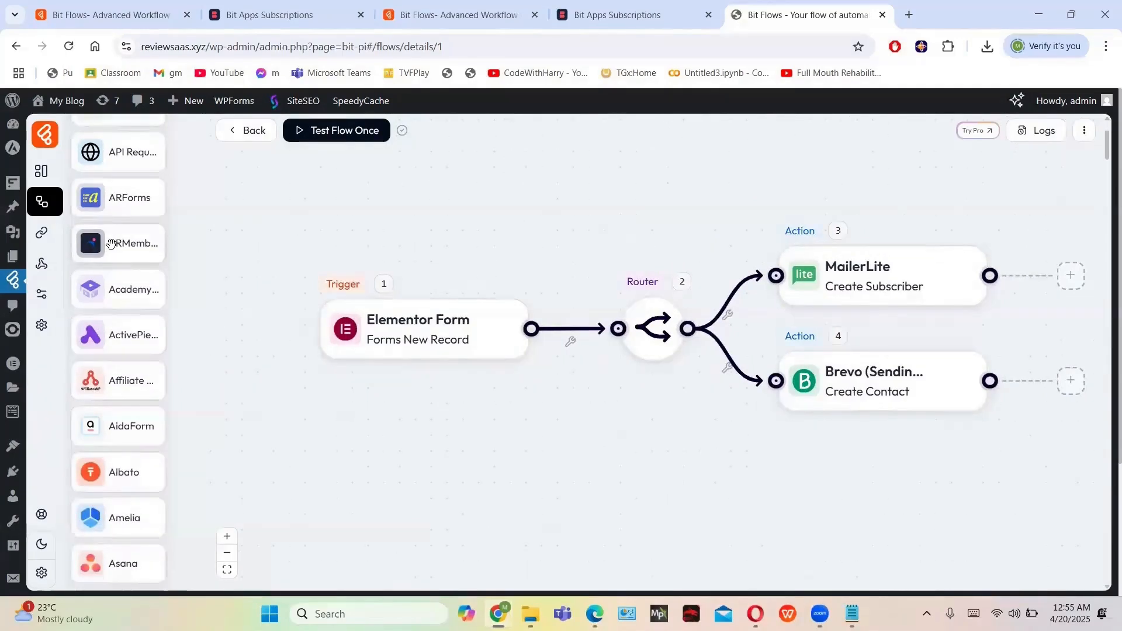
scroll(112, 251, "down", 2)
scroll(120, 345, "down", 1)
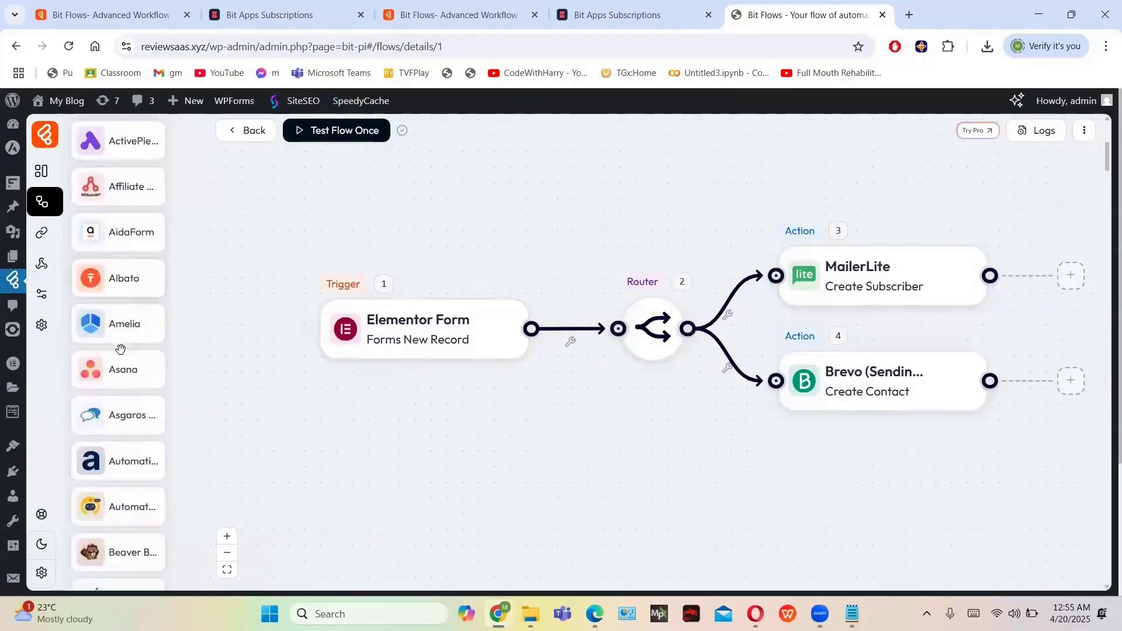
scroll(144, 342, "down", 1)
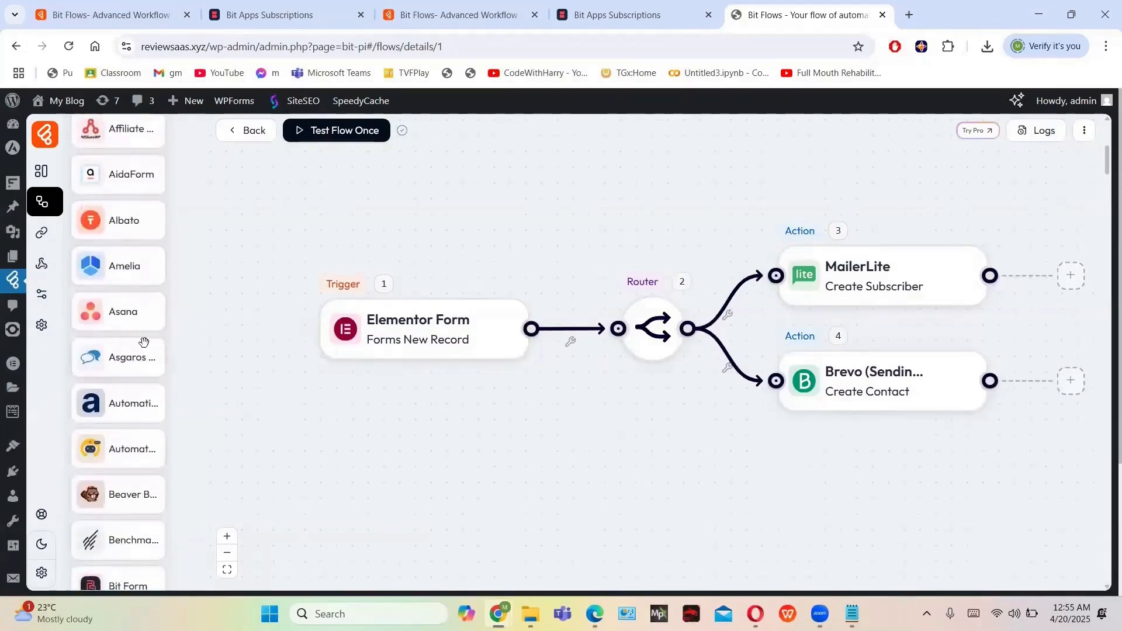
scroll(143, 342, "down", 4)
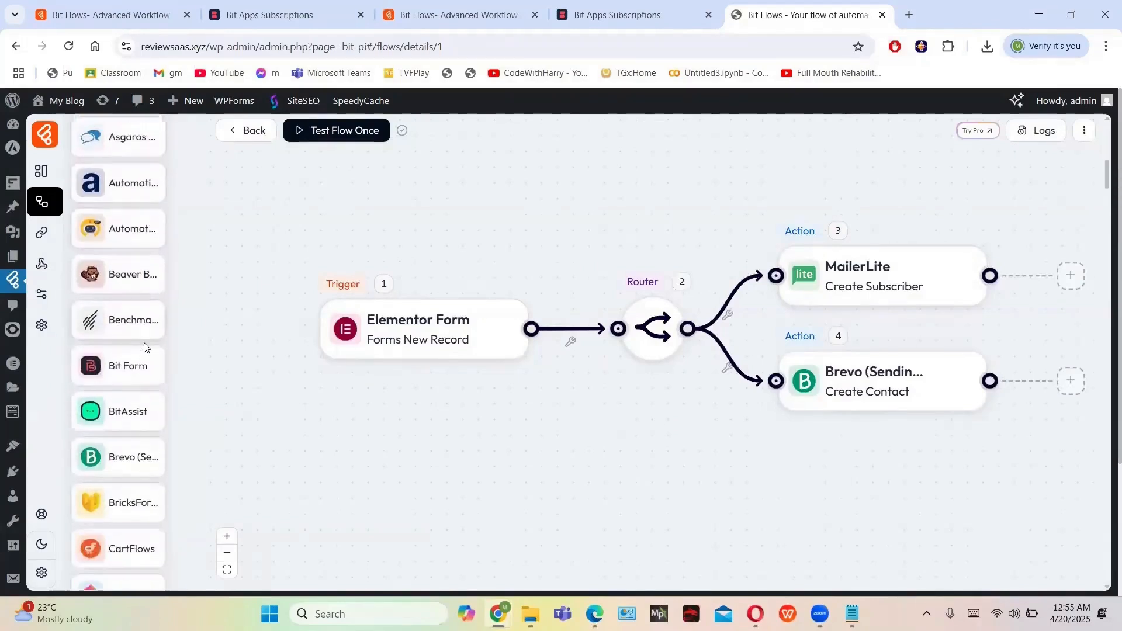
scroll(145, 345, "down", 4)
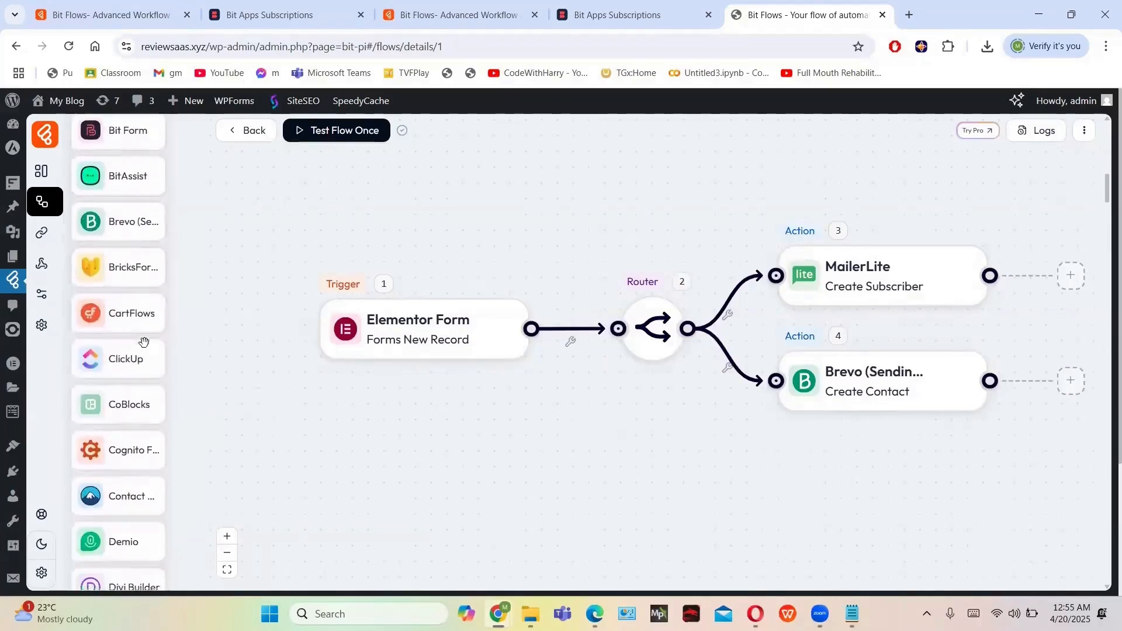
scroll(144, 343, "down", 4)
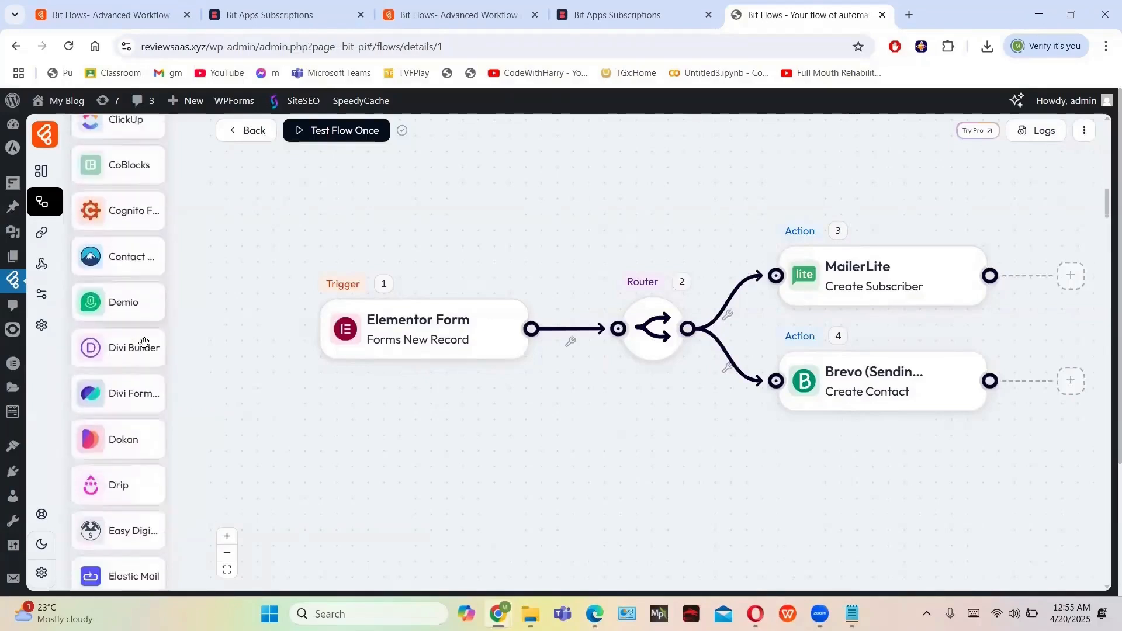
scroll(144, 342, "down", 7)
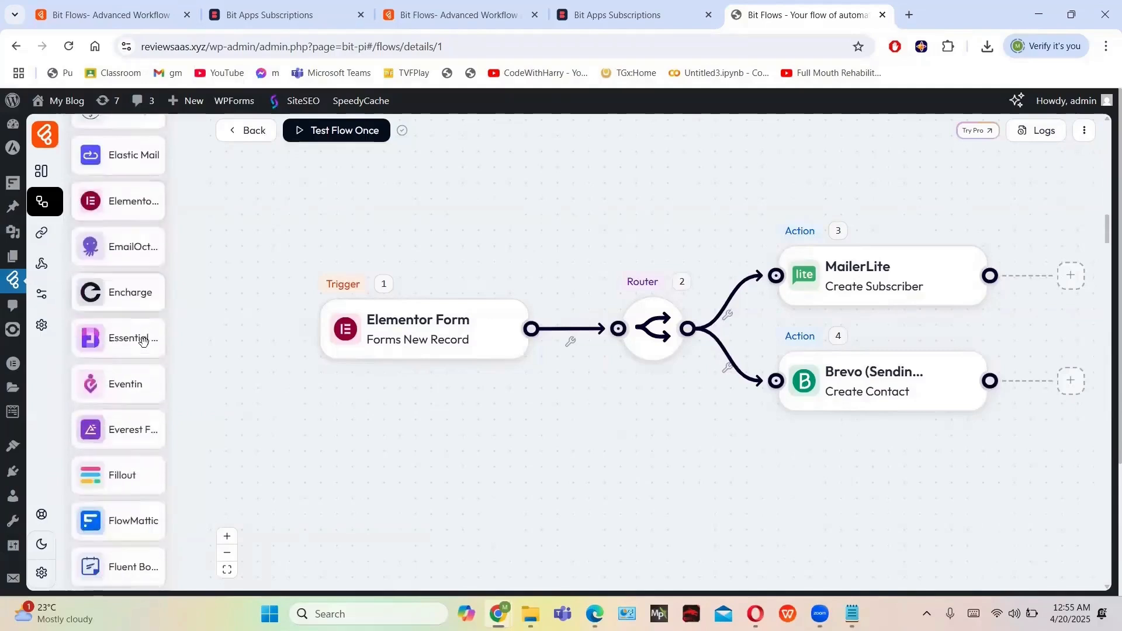
scroll(144, 342, "down", 6)
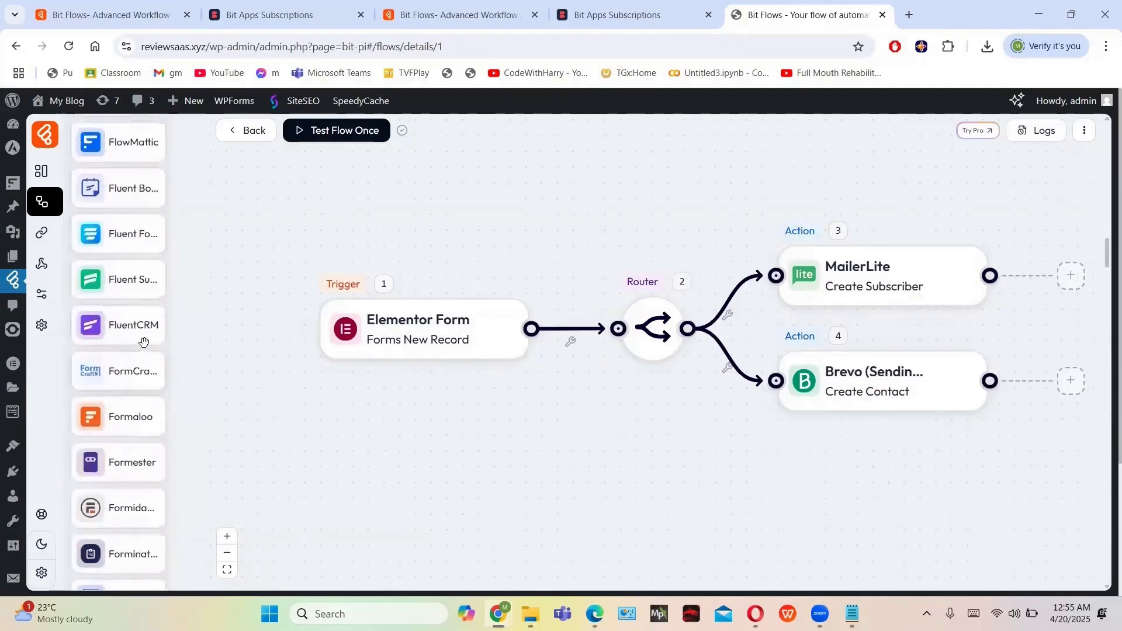
scroll(144, 342, "down", 4)
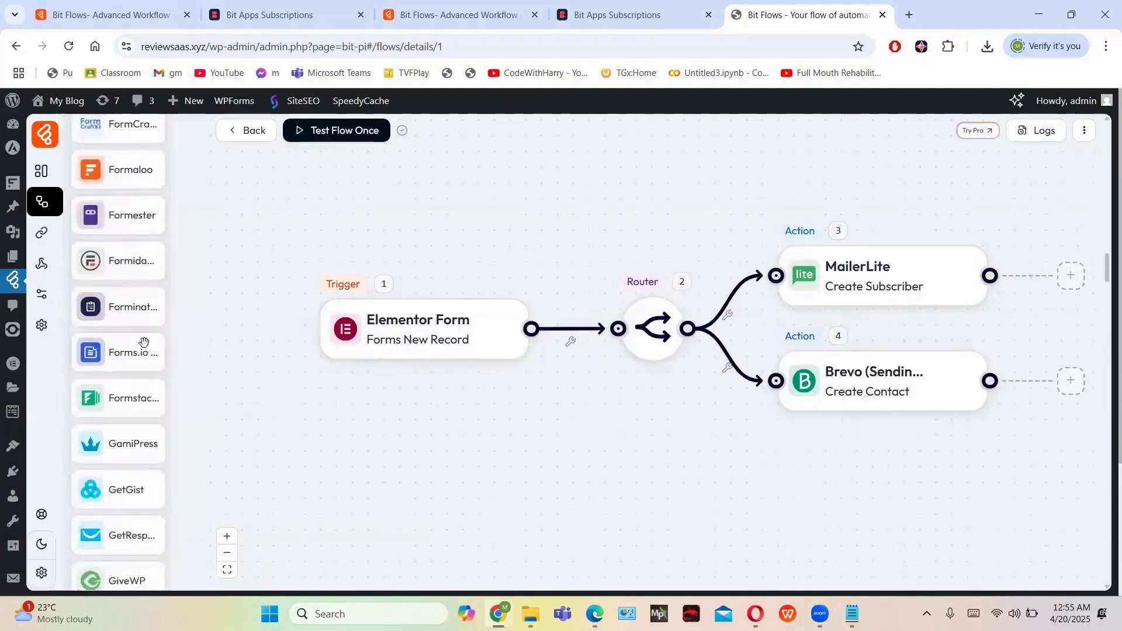
scroll(144, 342, "down", 8)
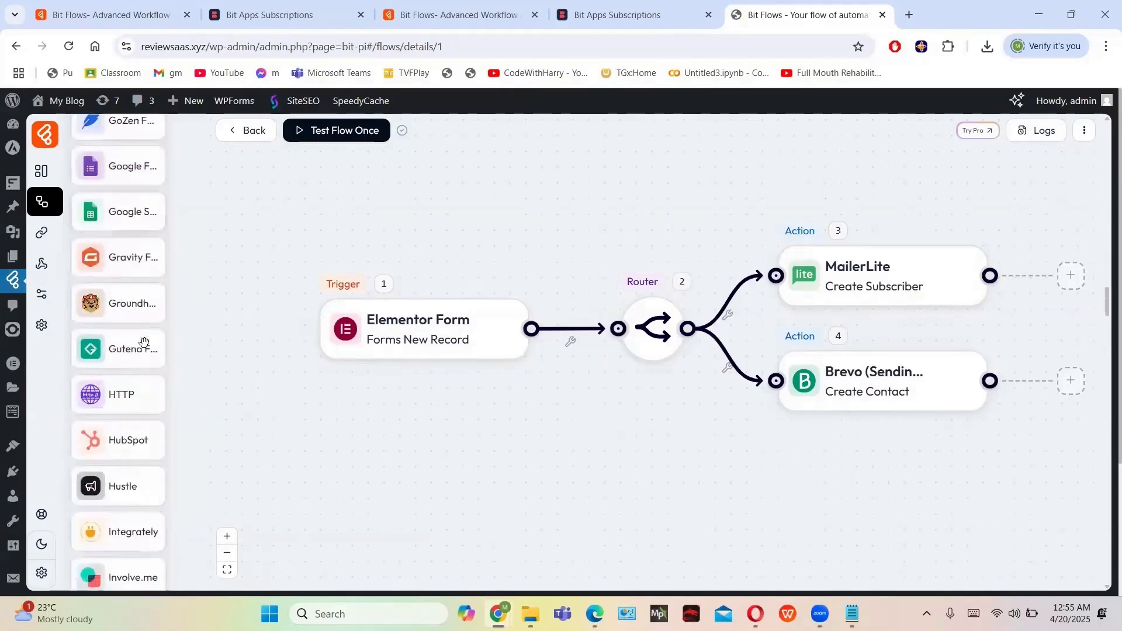
scroll(144, 342, "down", 8)
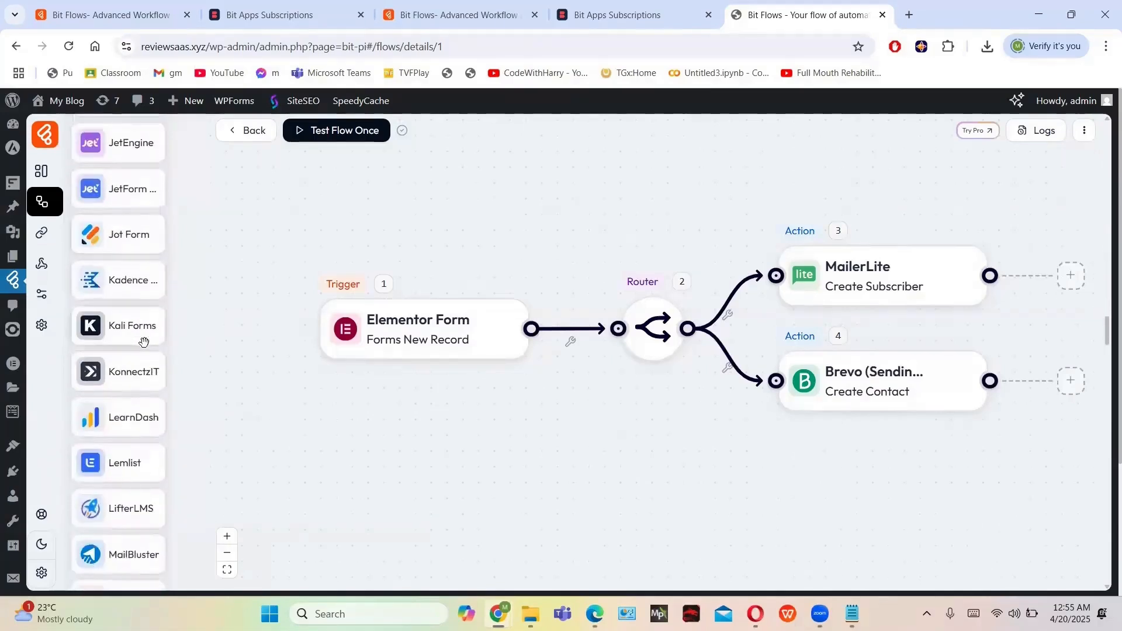
scroll(143, 342, "down", 9)
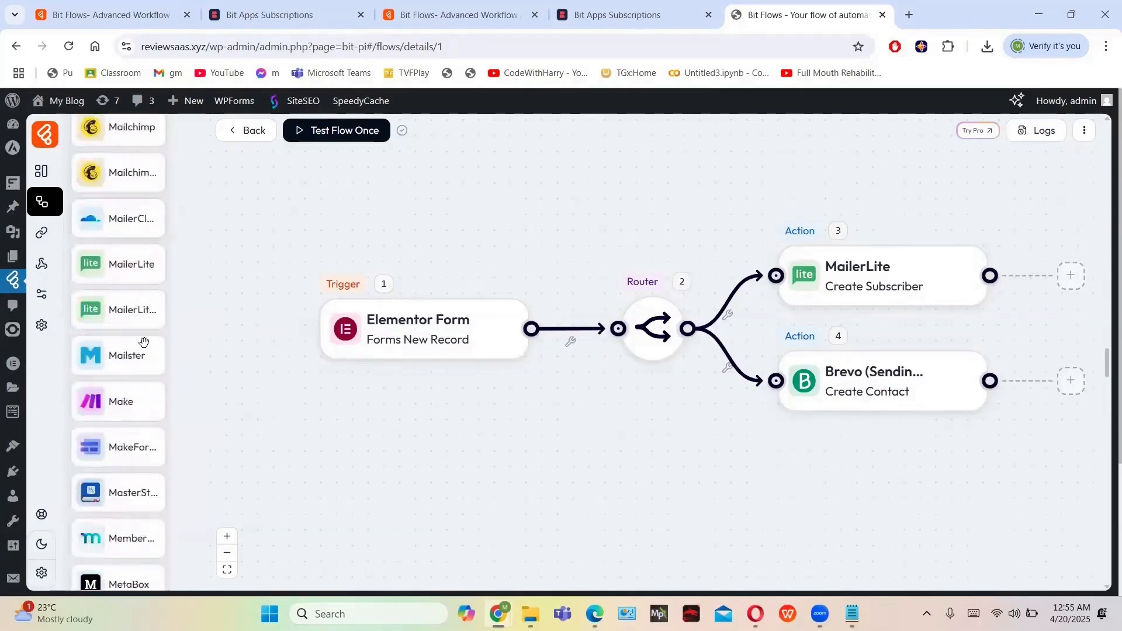
scroll(144, 342, "down", 9)
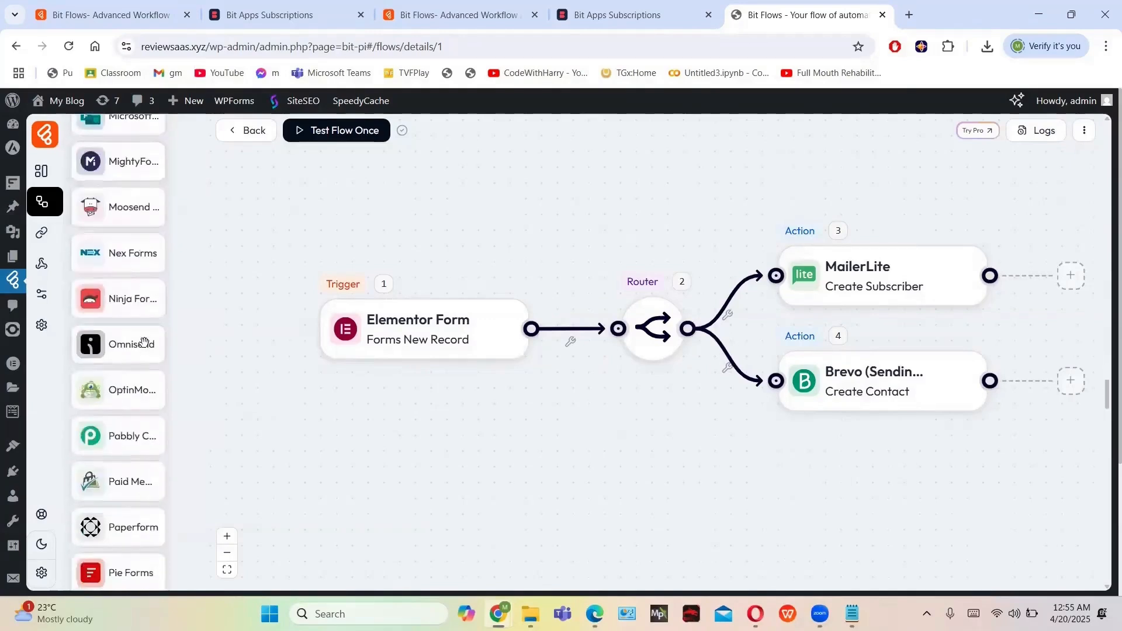
scroll(144, 342, "down", 9)
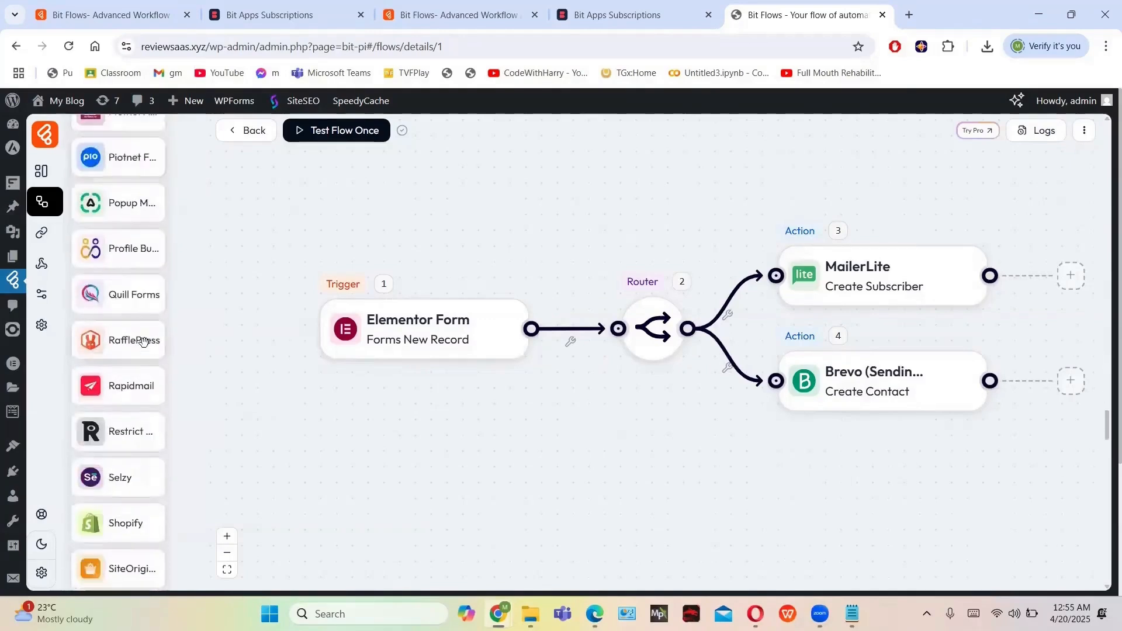
scroll(144, 342, "down", 9)
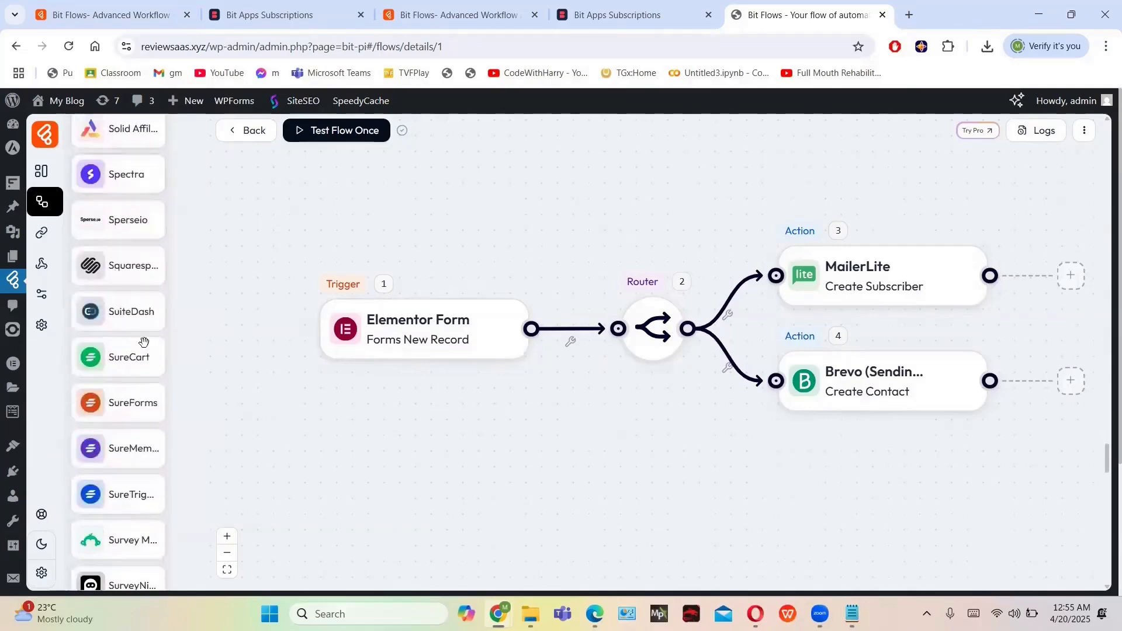
scroll(144, 342, "down", 10)
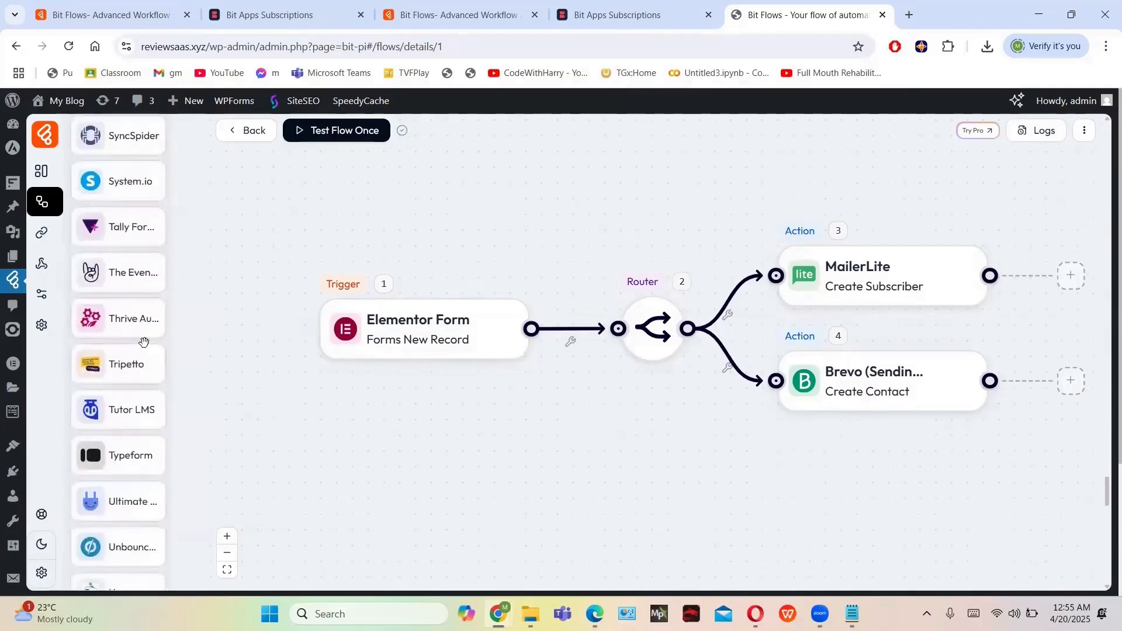
scroll(144, 342, "down", 8)
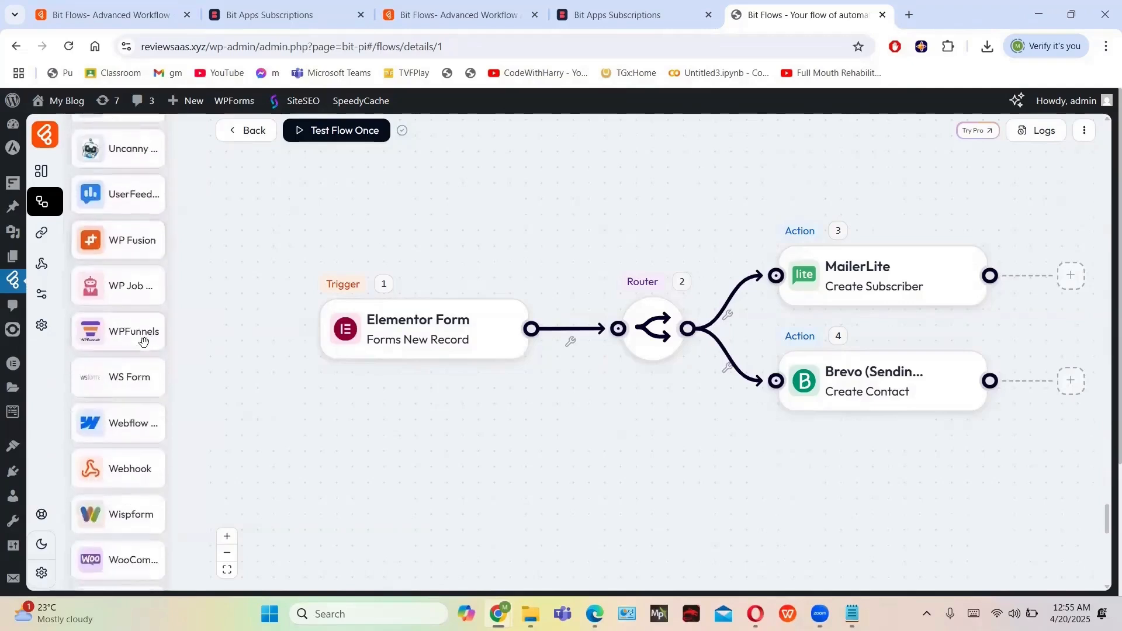
scroll(144, 342, "down", 7)
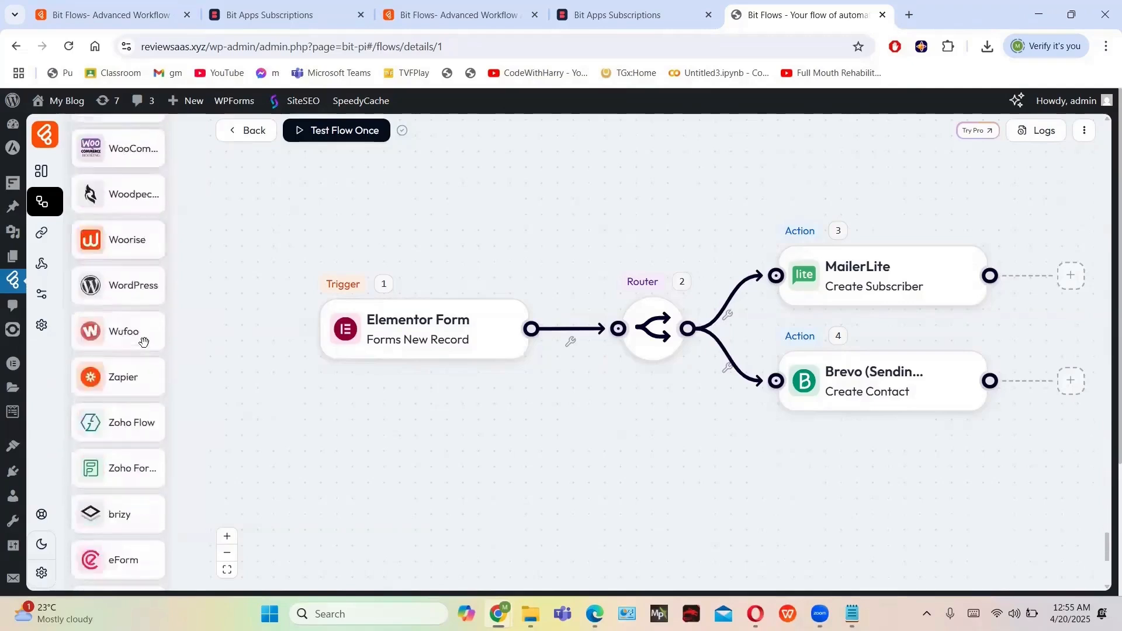
scroll(144, 342, "down", 6)
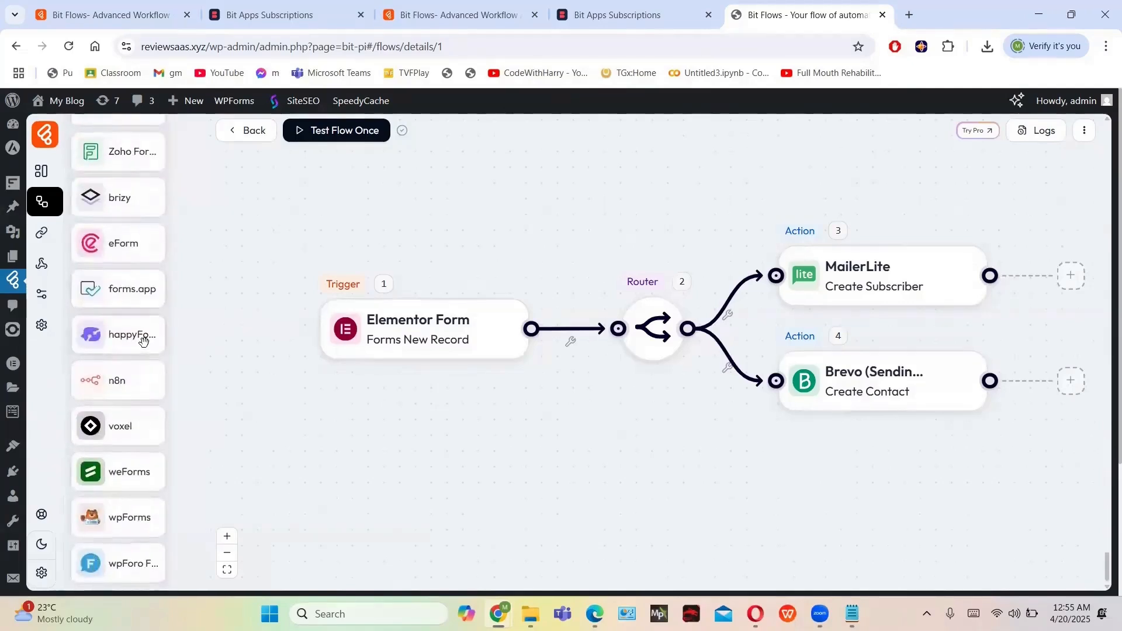
scroll(144, 342, "down", 3)
scroll(144, 342, "up", 3)
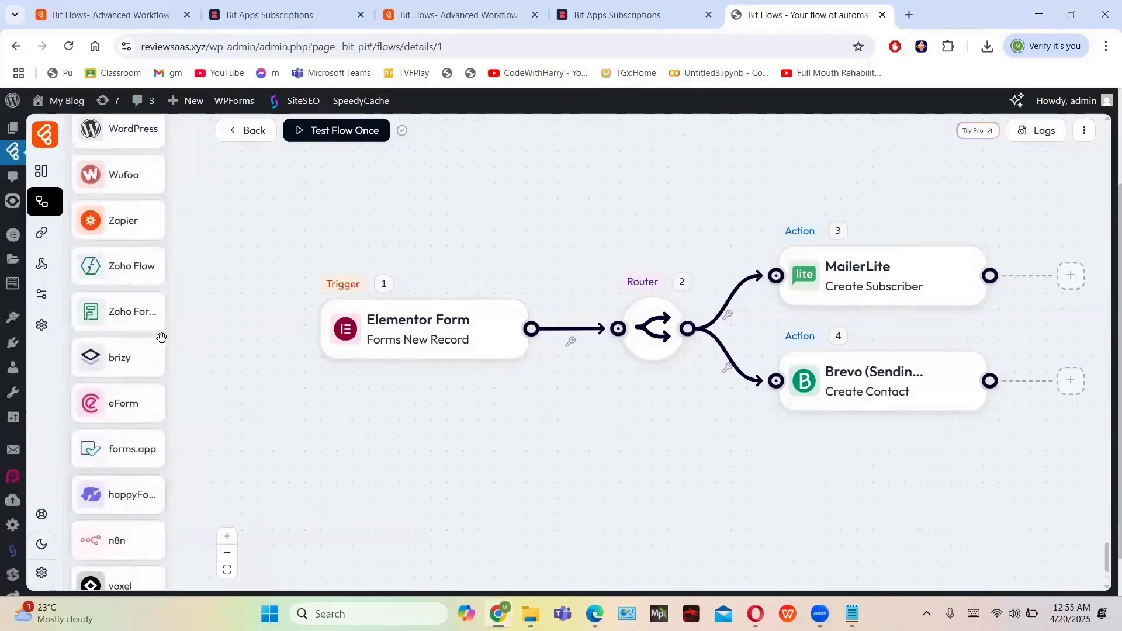
scroll(761, 208, "up", 1)
scroll(761, 208, "down", 3)
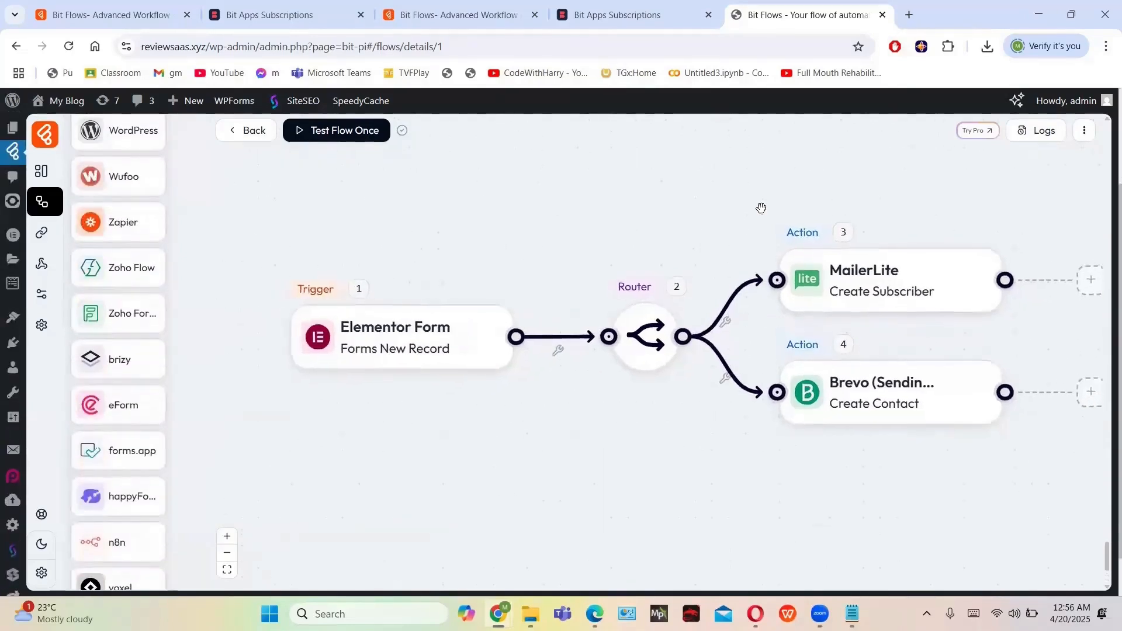
Run Test Flow Once with Listen New Response, then open the Brevo Create Contact settings
left_click(348, 138)
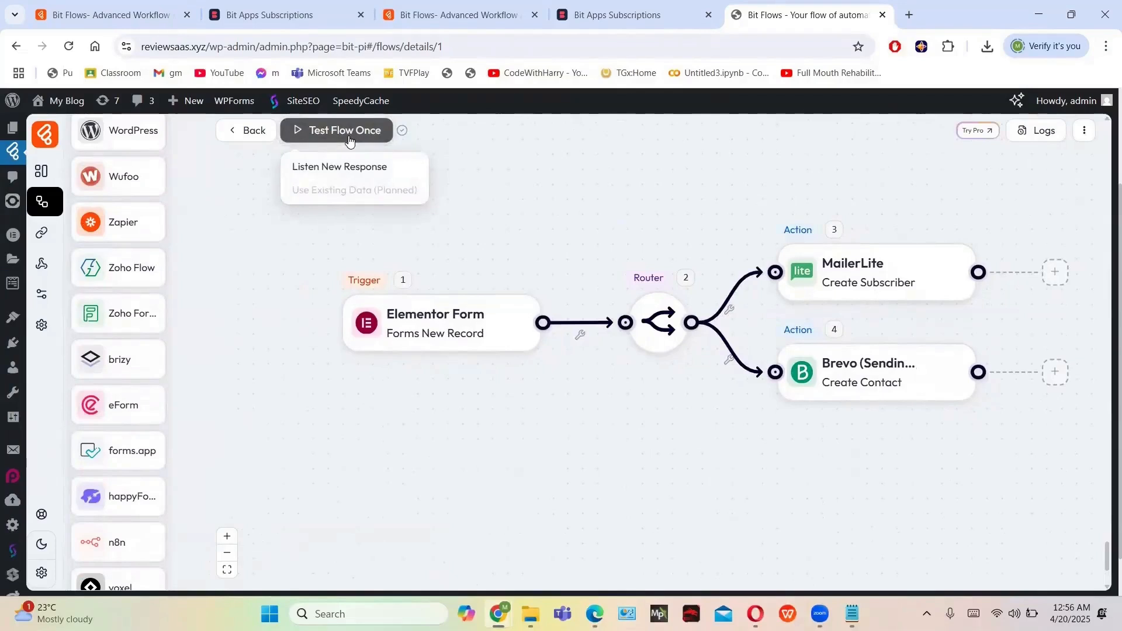
left_click(325, 168)
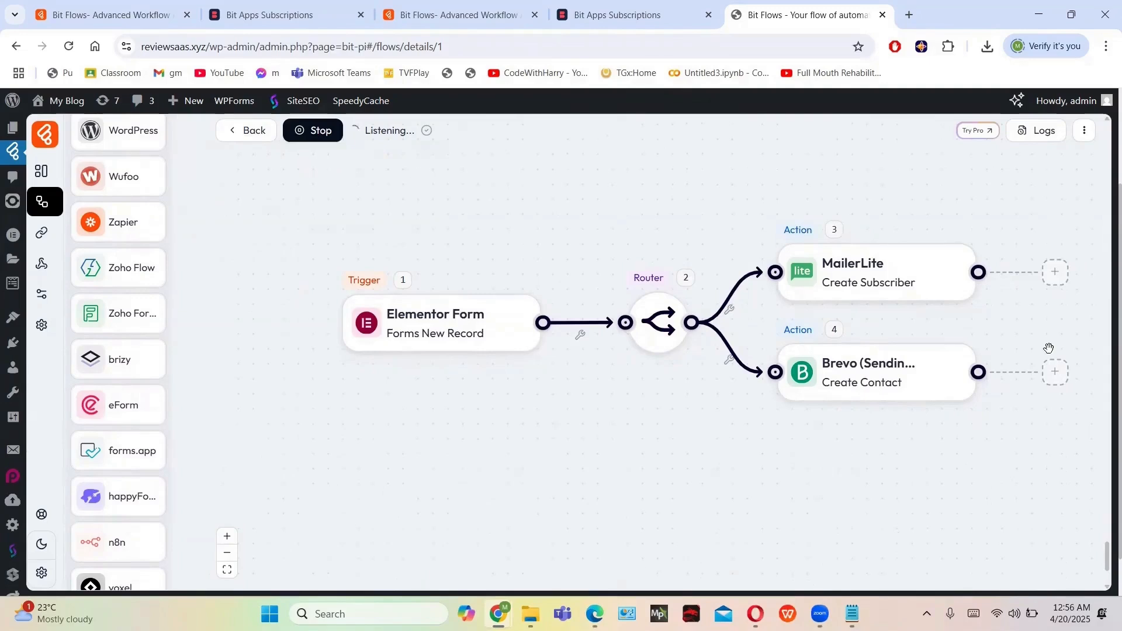
left_click(917, 377)
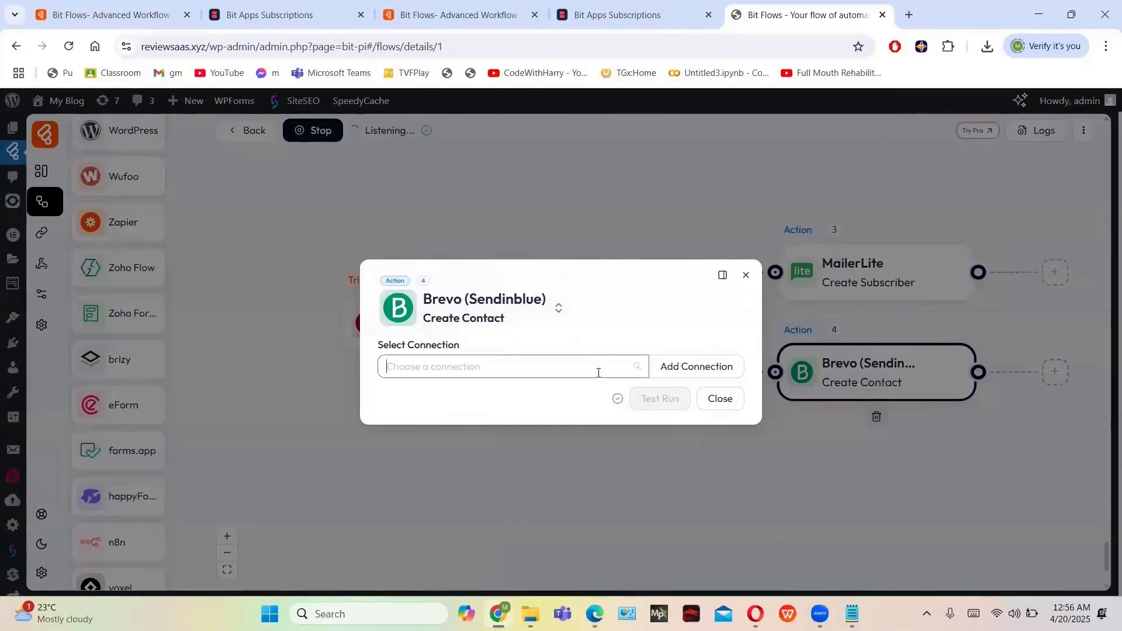
Find no connections for Brevo and MailerLite, and close both action dialogs
left_click(598, 373)
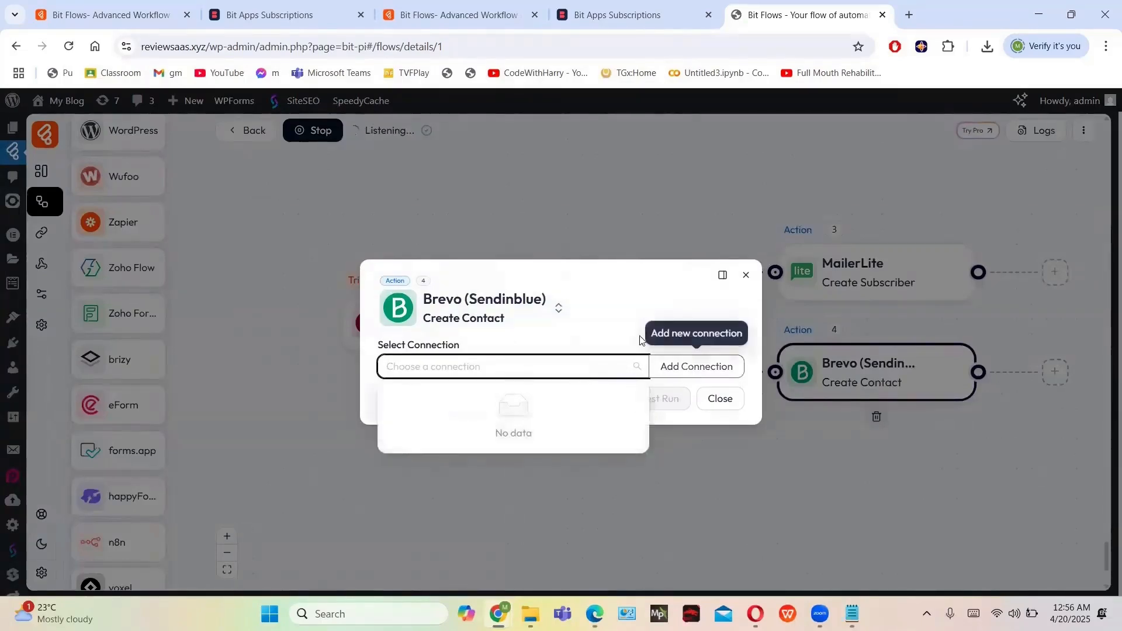
left_click(610, 323)
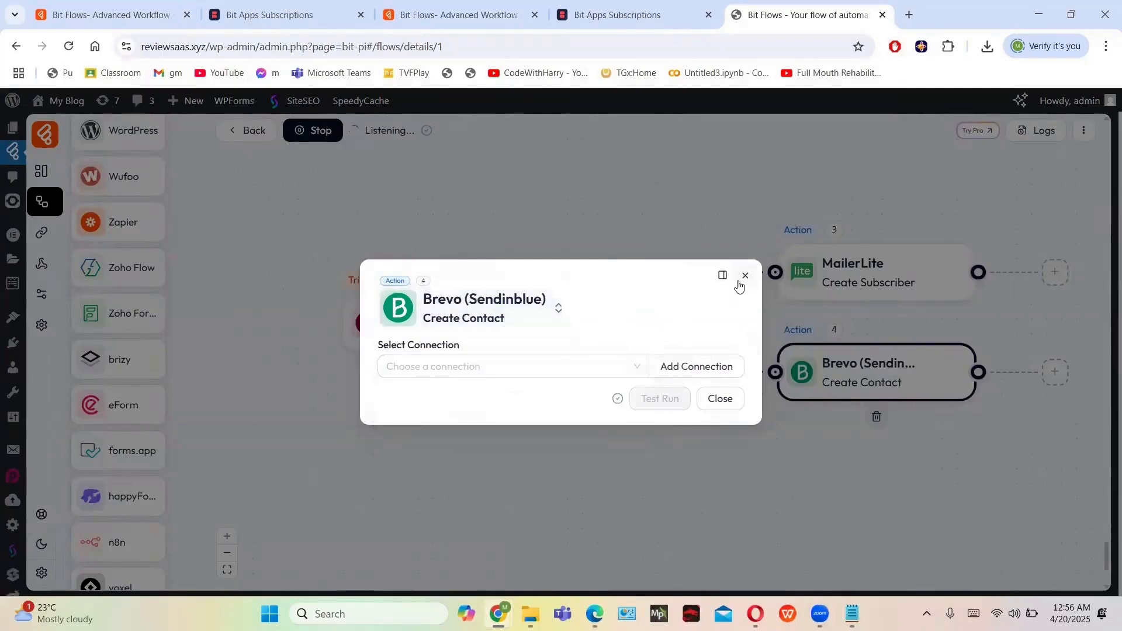
left_click(743, 276)
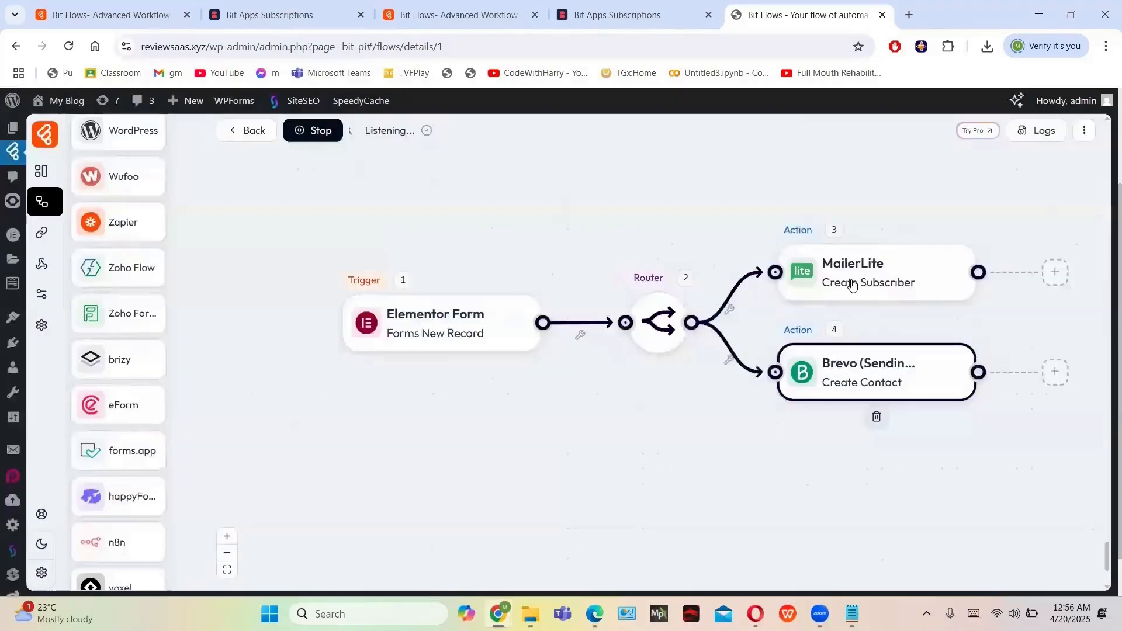
left_click(889, 280)
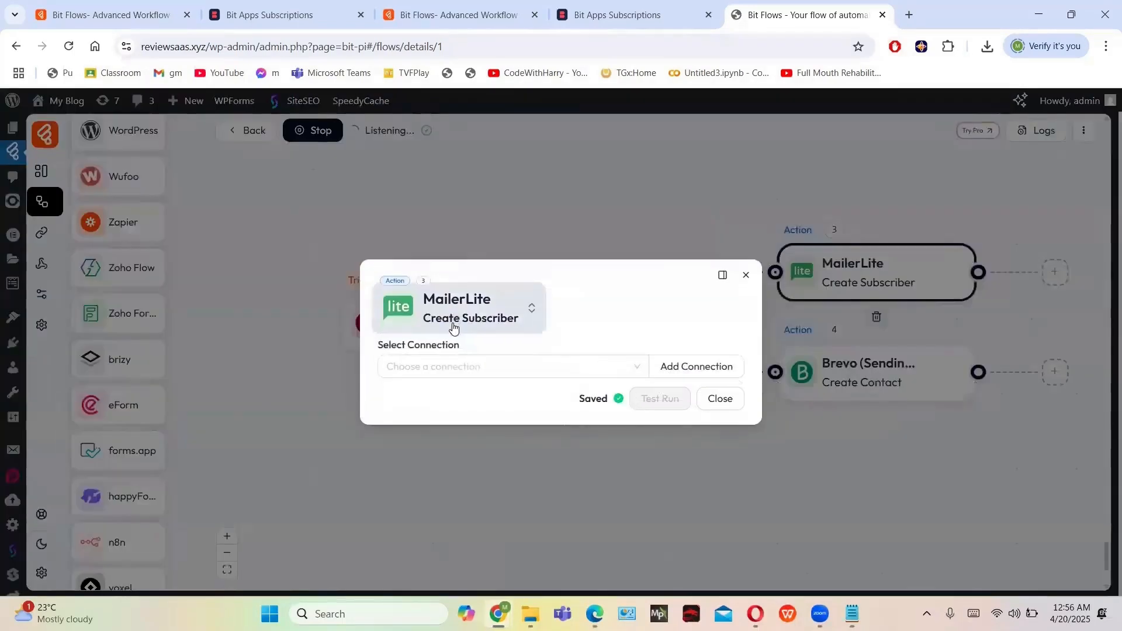
left_click(558, 362)
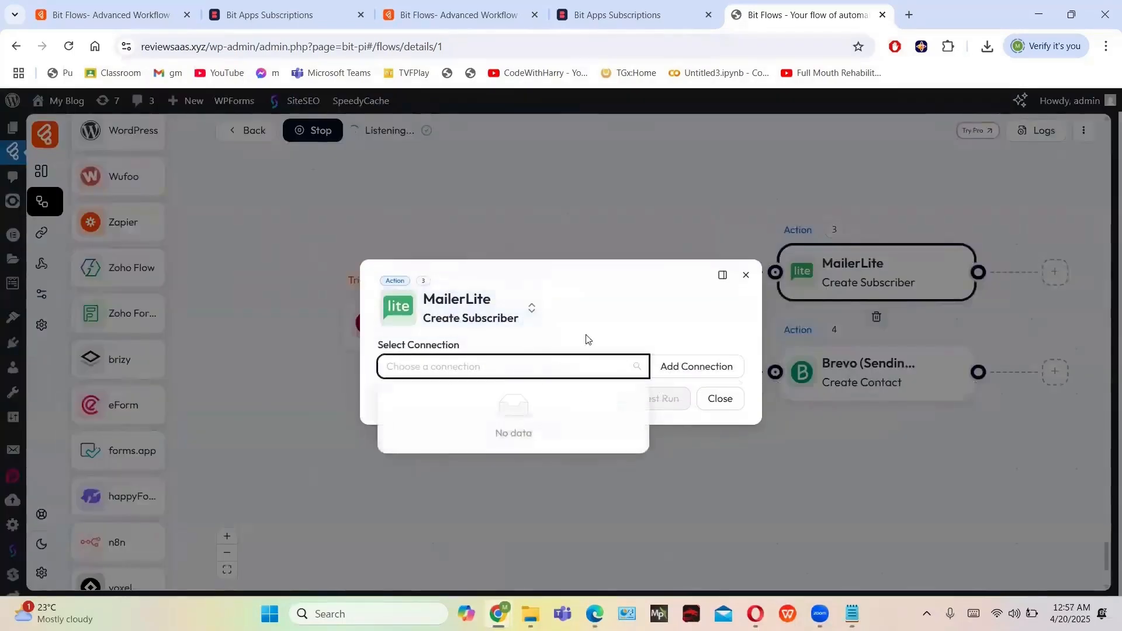
left_click(636, 305)
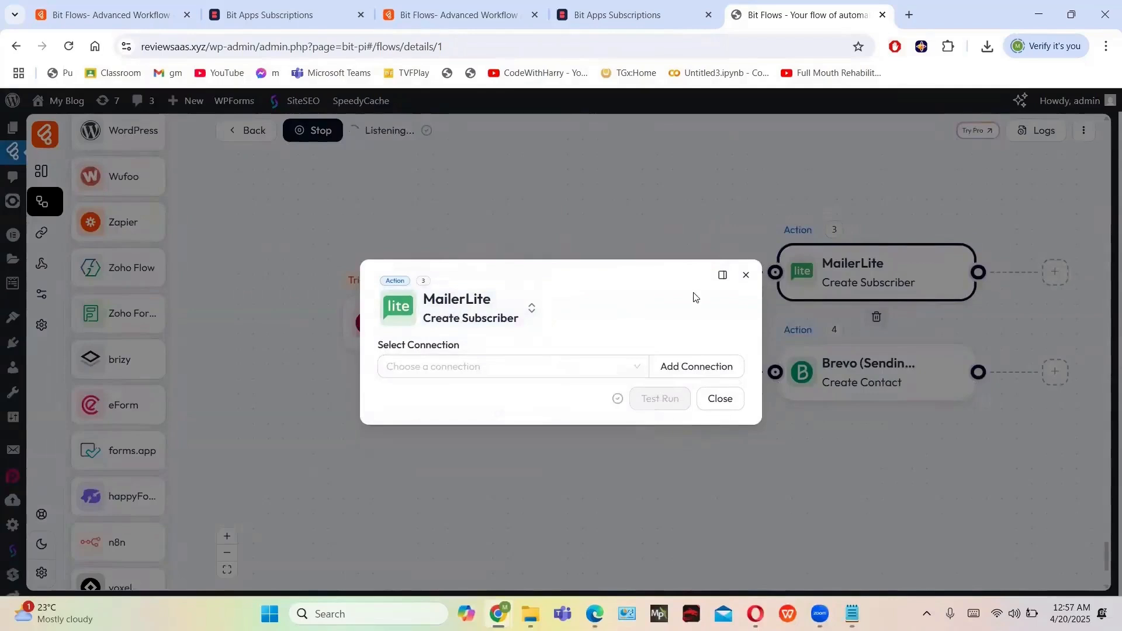
left_click(746, 275)
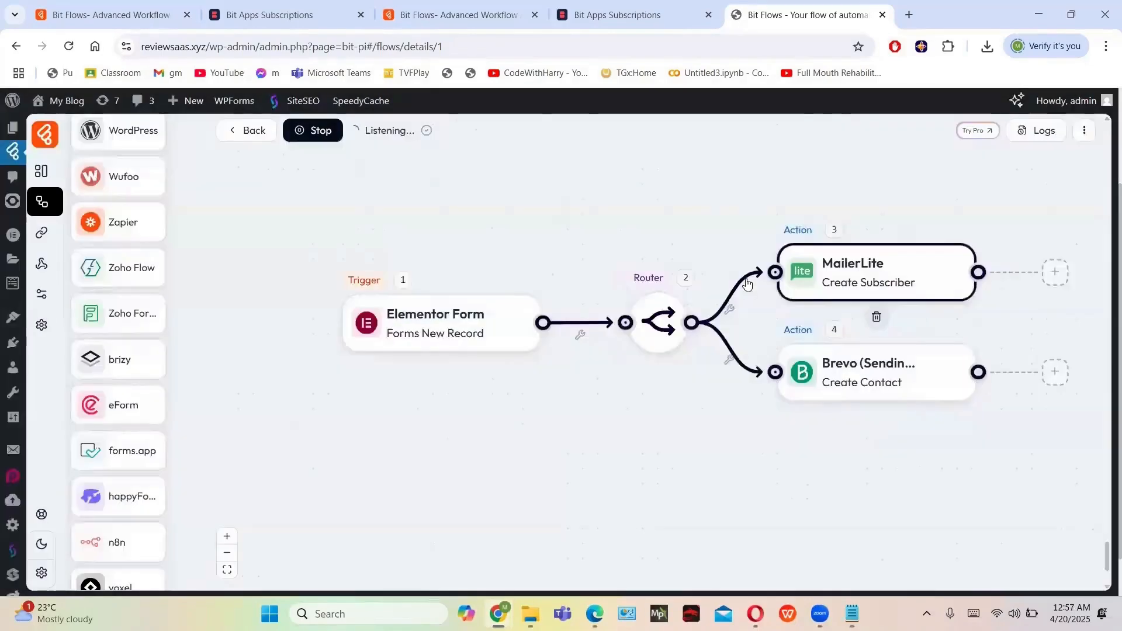
Review and save the Elementor Form trigger settings, then stop listening for test submissions
left_click(424, 341)
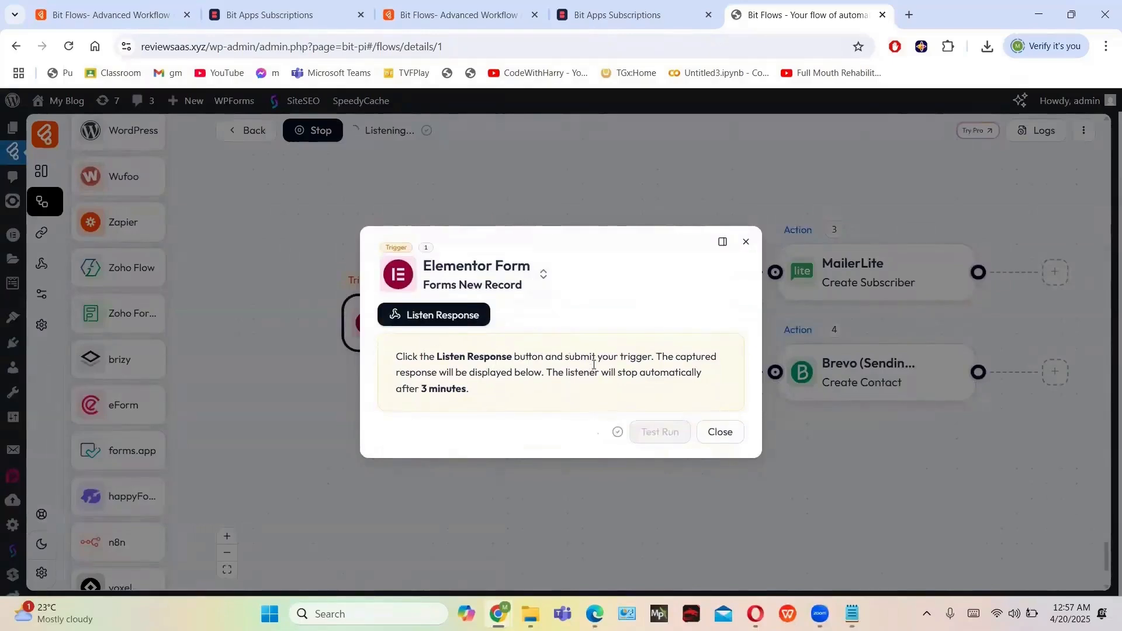
left_click(719, 433)
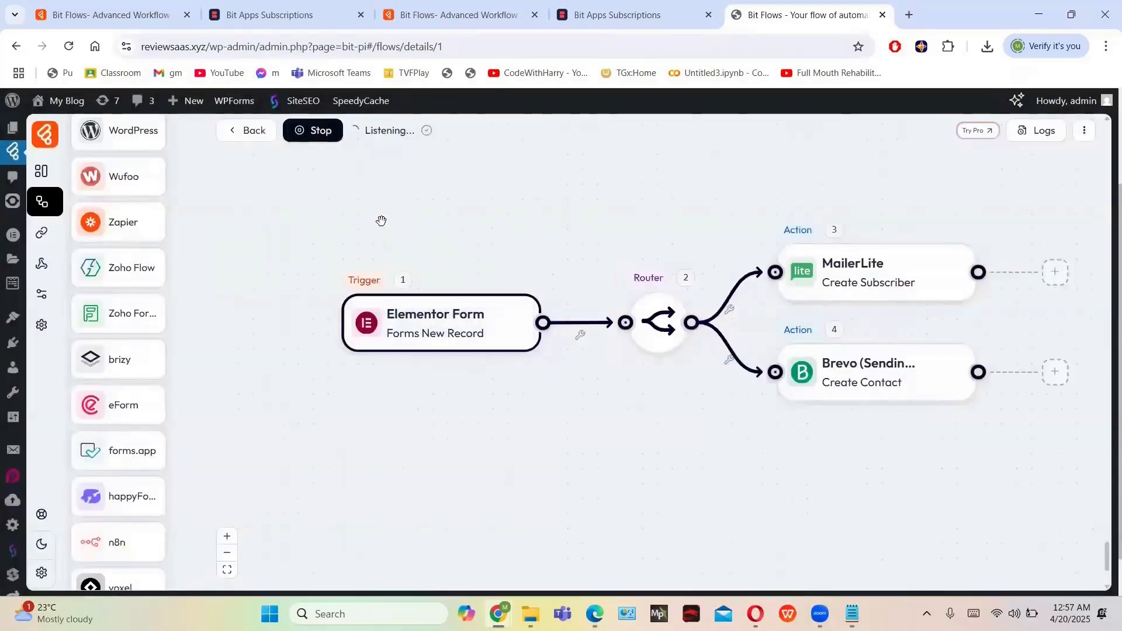
left_click(321, 132)
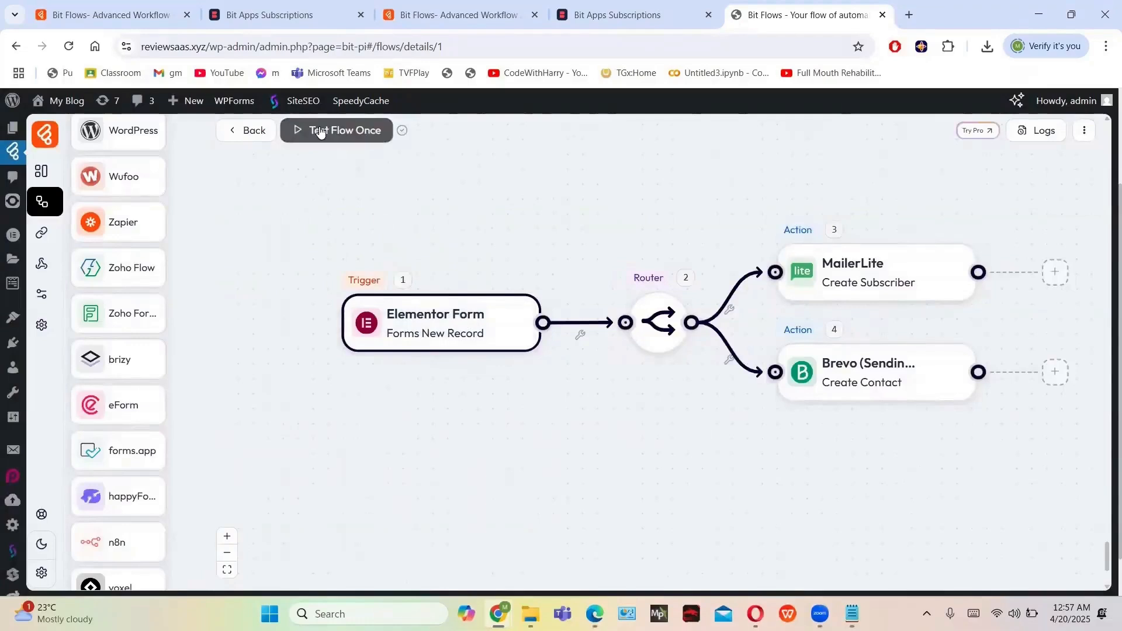
left_click(1061, 128)
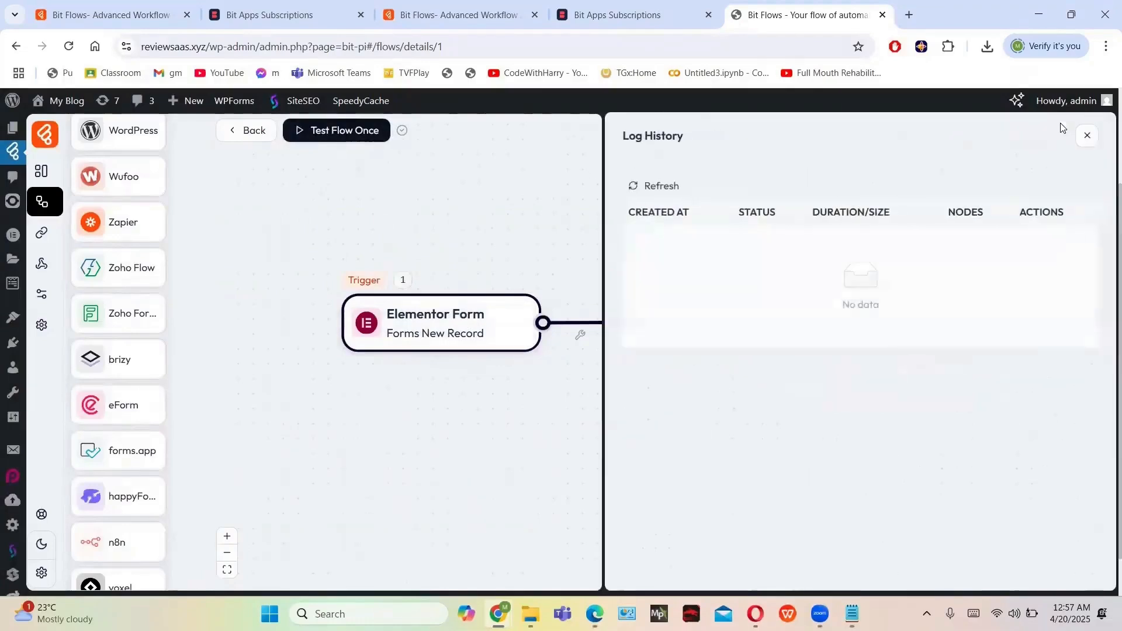
left_click(1089, 137)
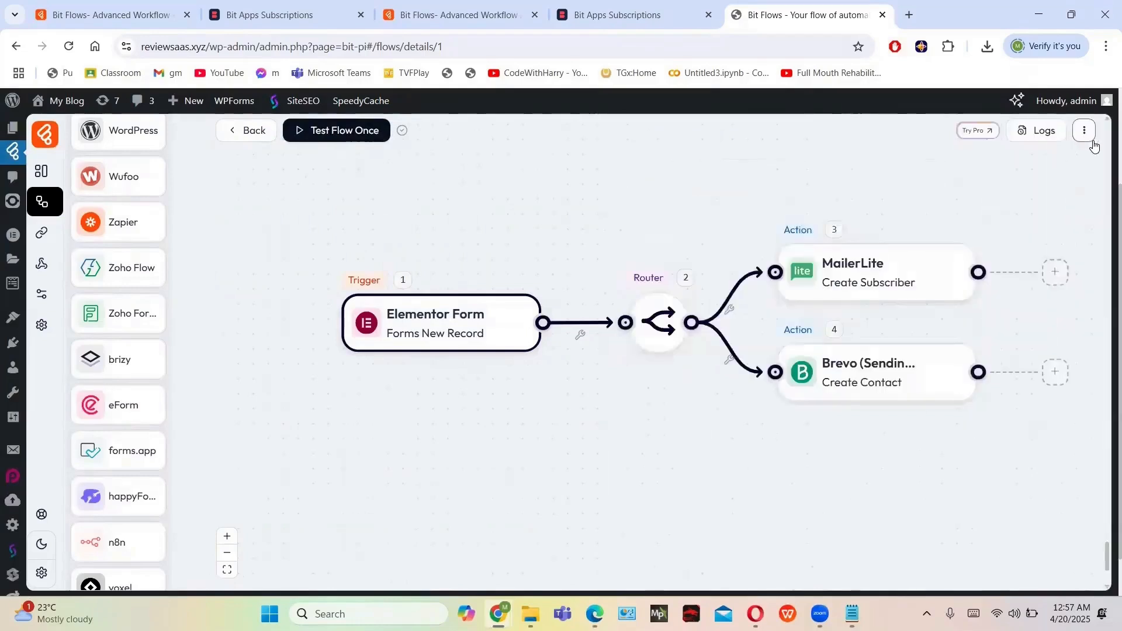
left_click(1033, 134)
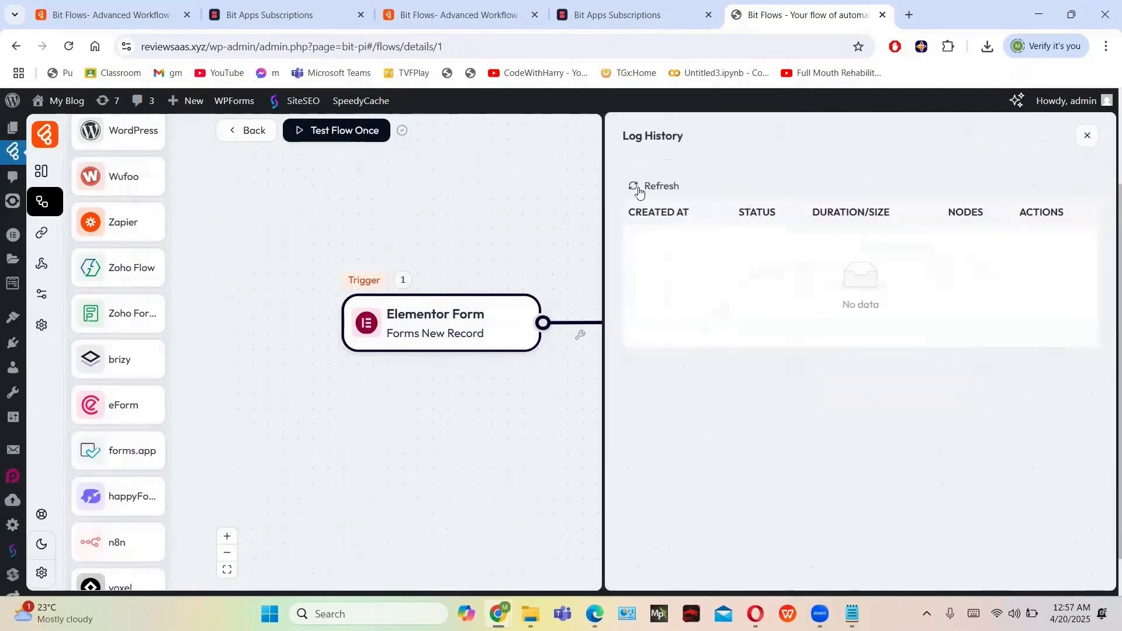
left_click(632, 185)
left_click(1086, 137)
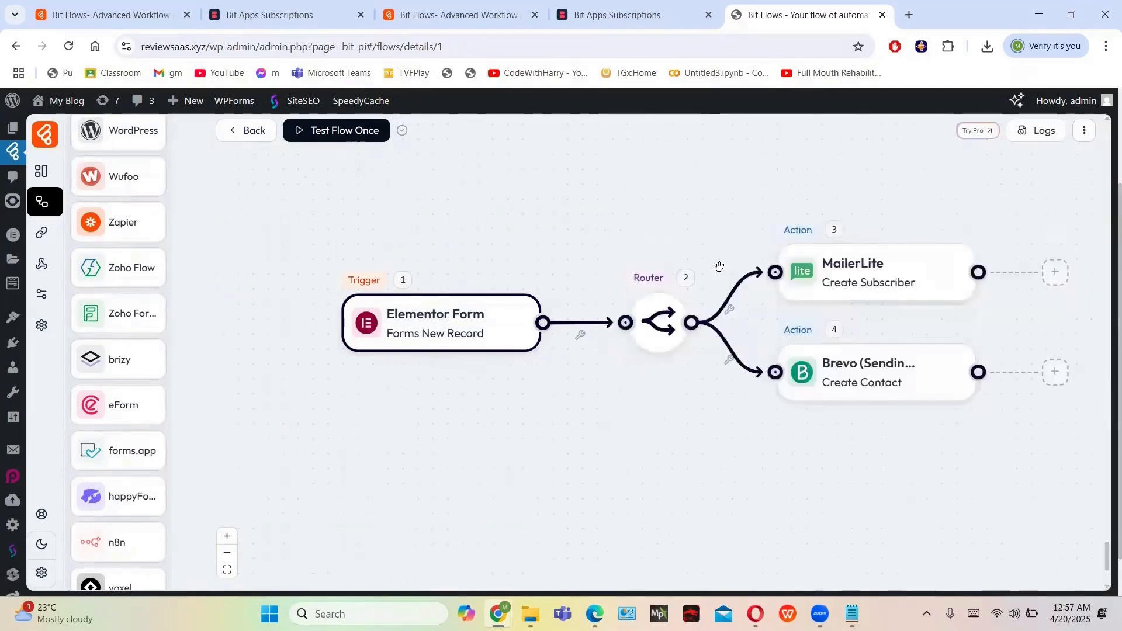
scroll(719, 266, "down", 2)
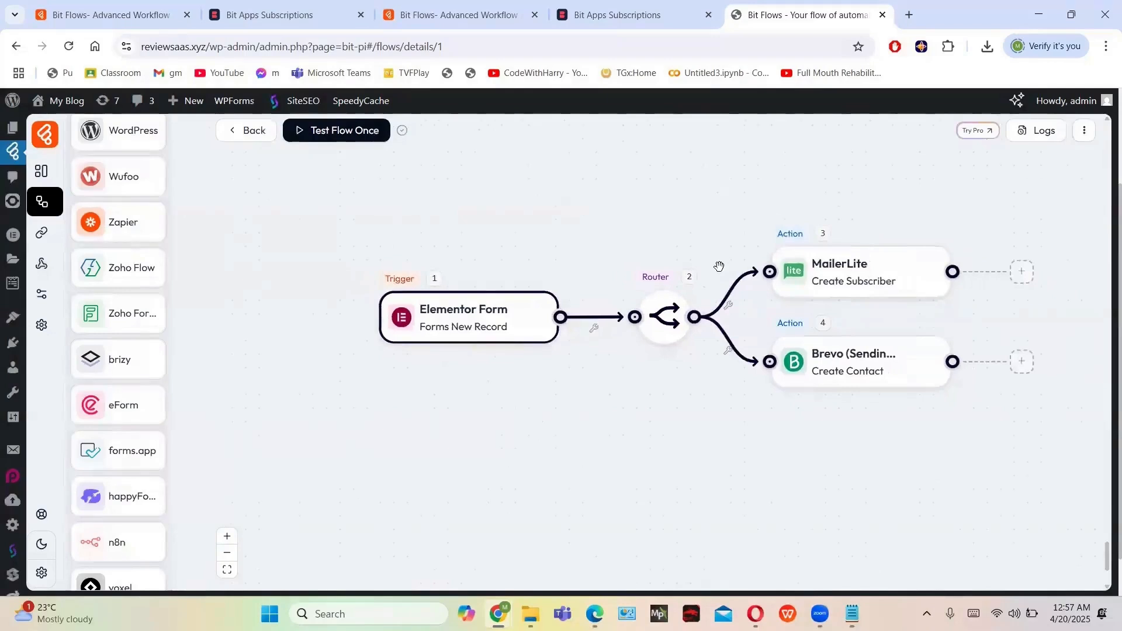
scroll(719, 266, "down", 1)
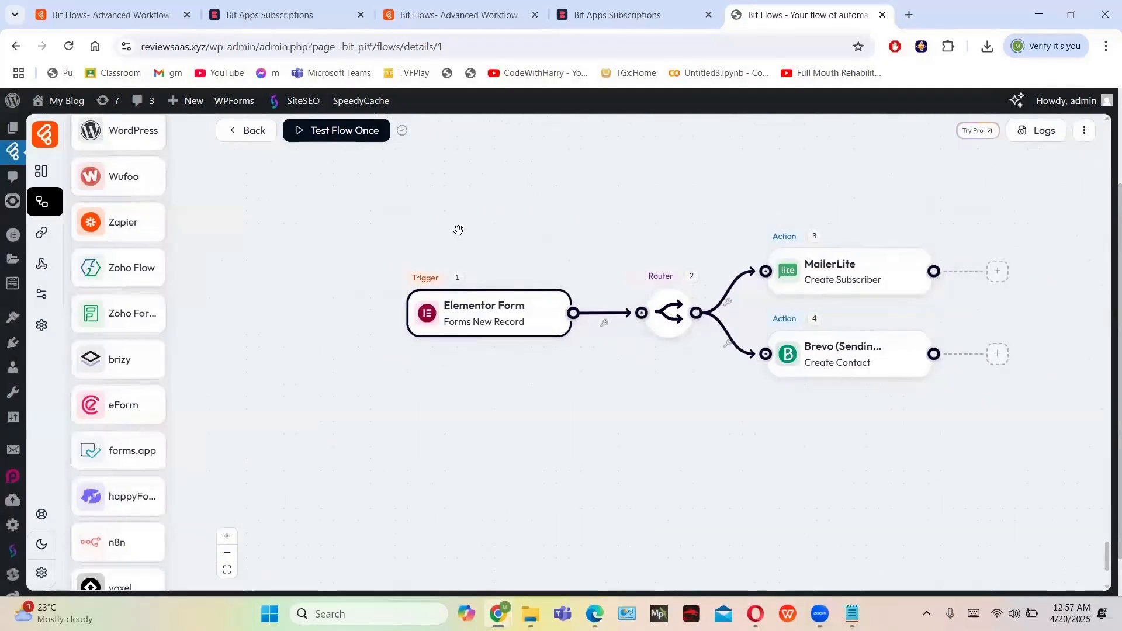
Back on the Flows list, create a new flow from the Blank template
left_click(246, 130)
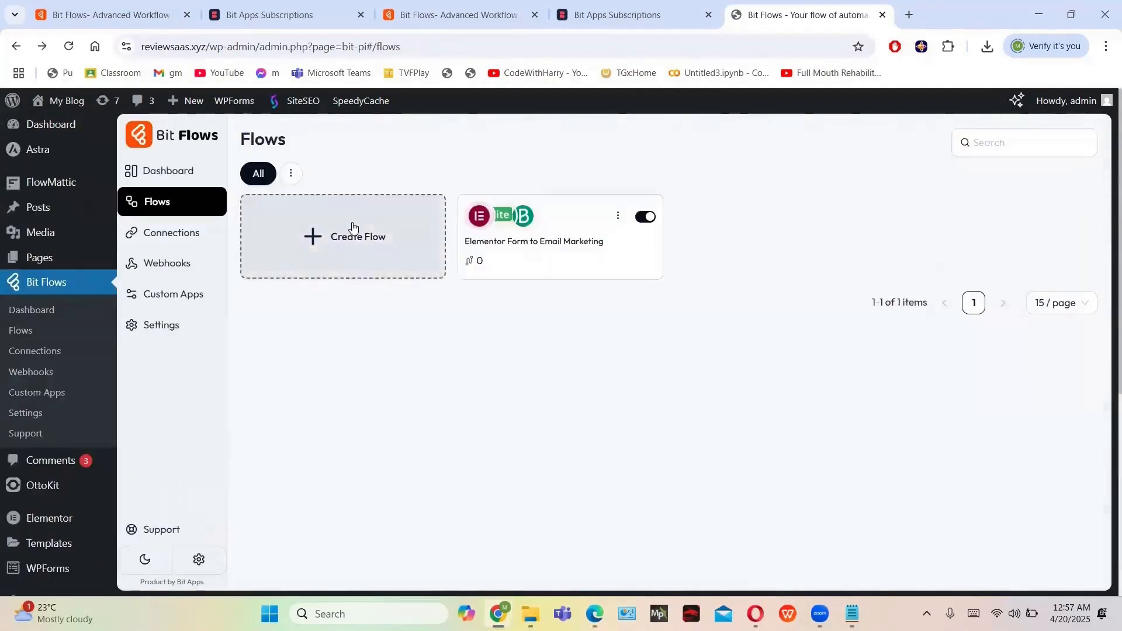
left_click(352, 227)
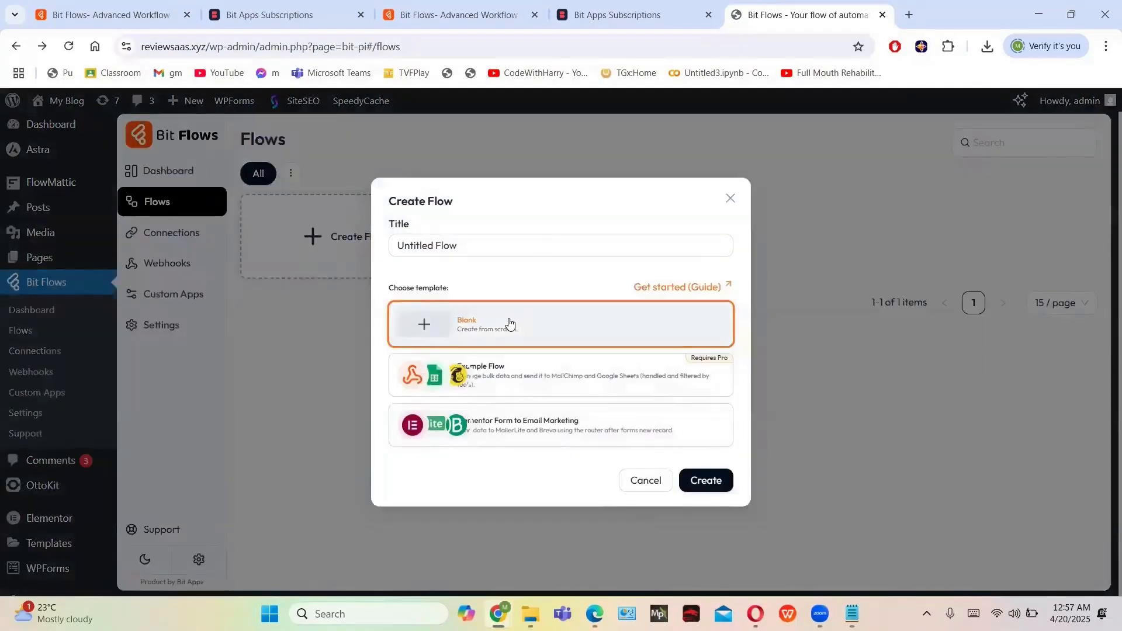
left_click(730, 481)
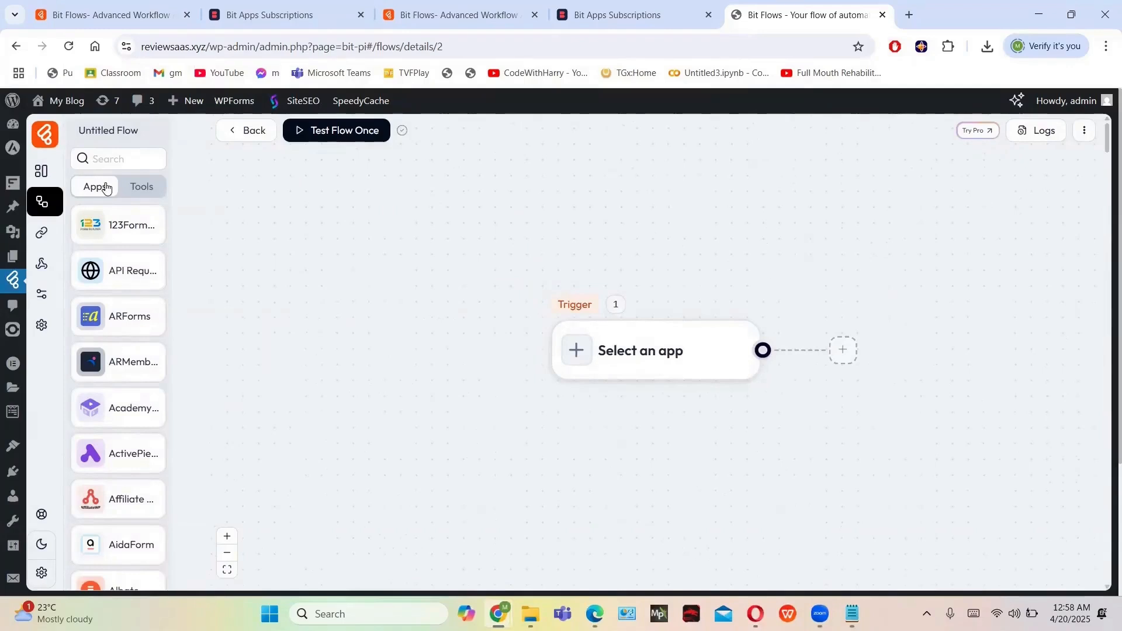
Search the app list, trying 'faceboo' and 'alb' before settling on 'sheet'
left_click(103, 161)
type("f")
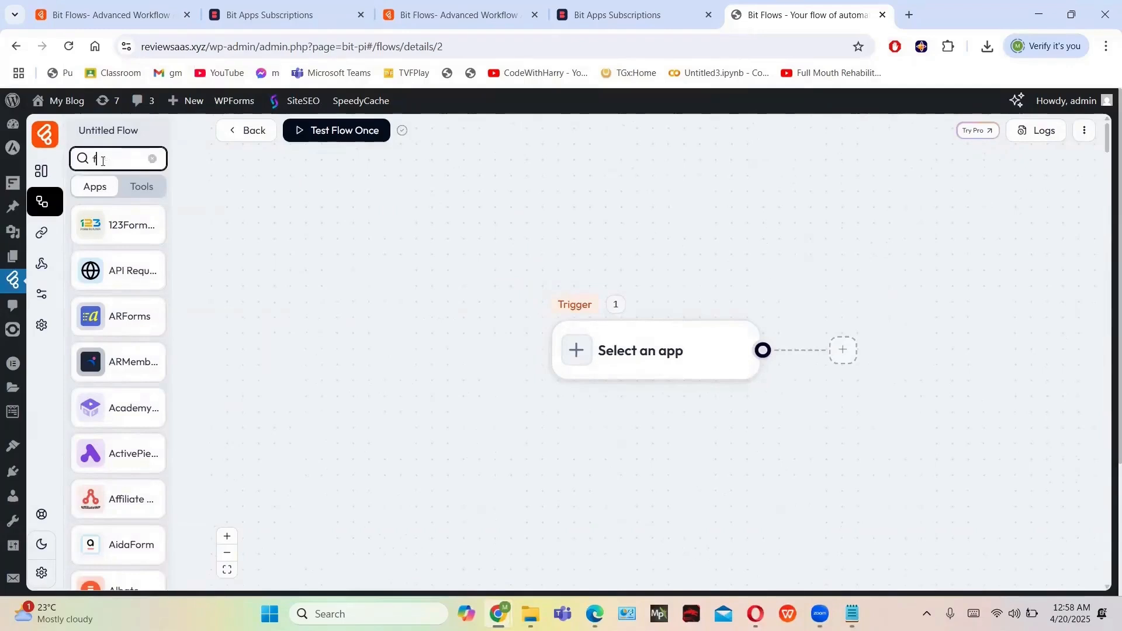
type("aceb")
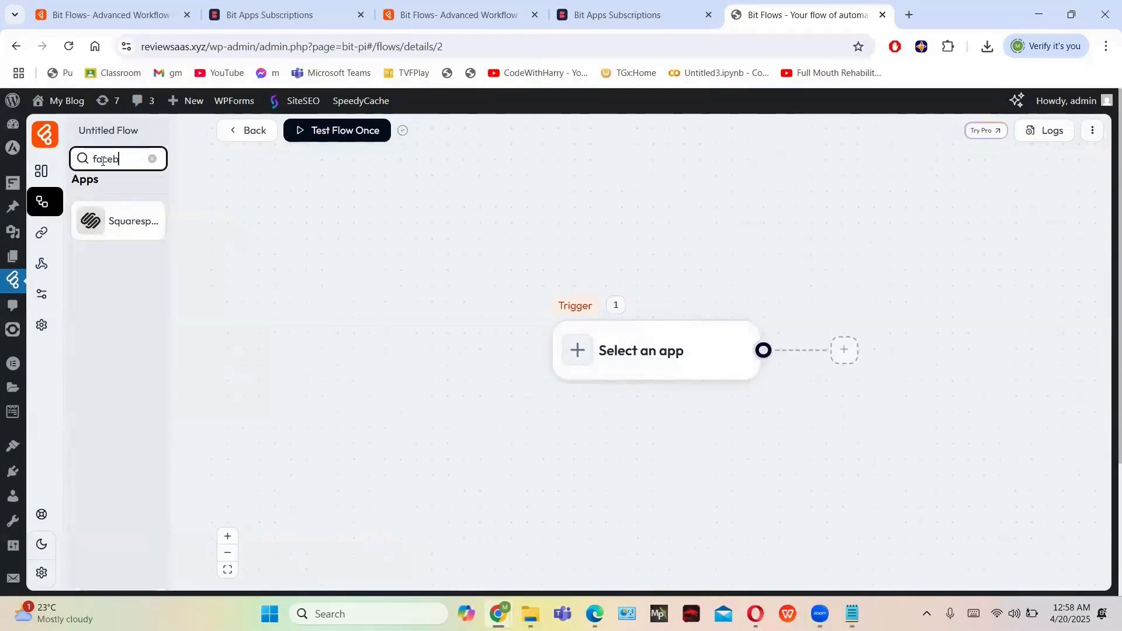
type("oo")
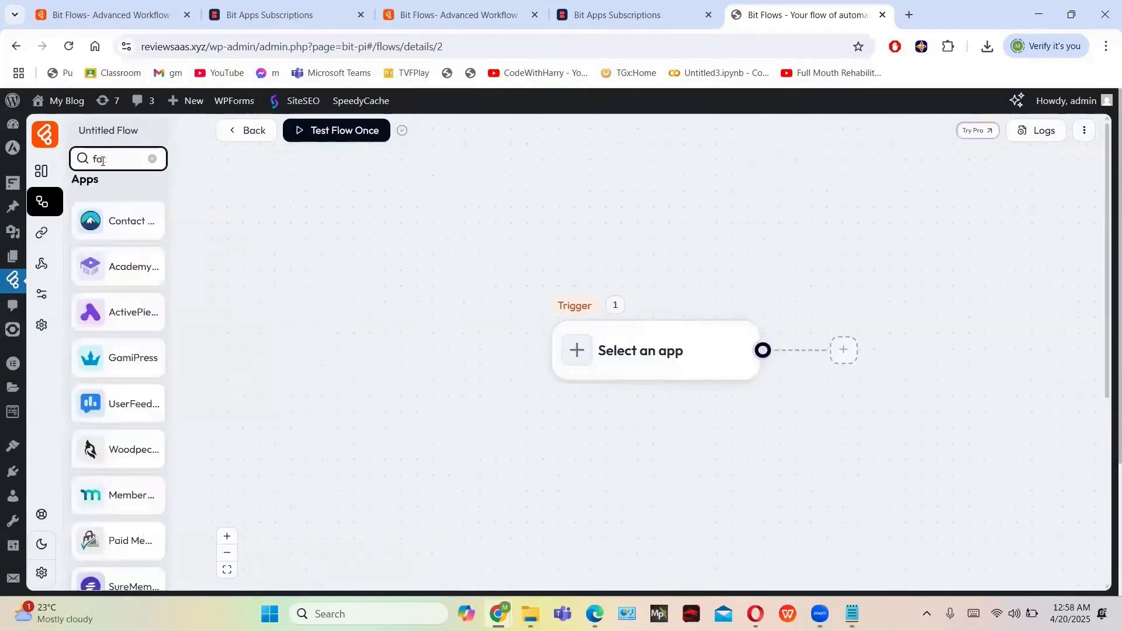
key("BackSpace")
key("BackSpace")
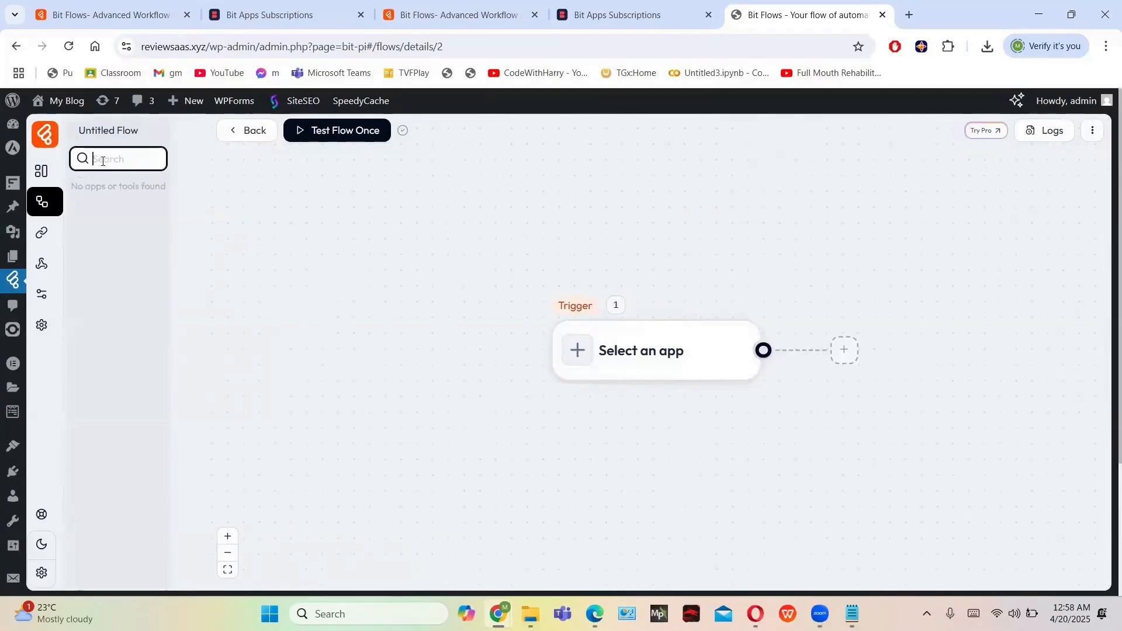
type("a")
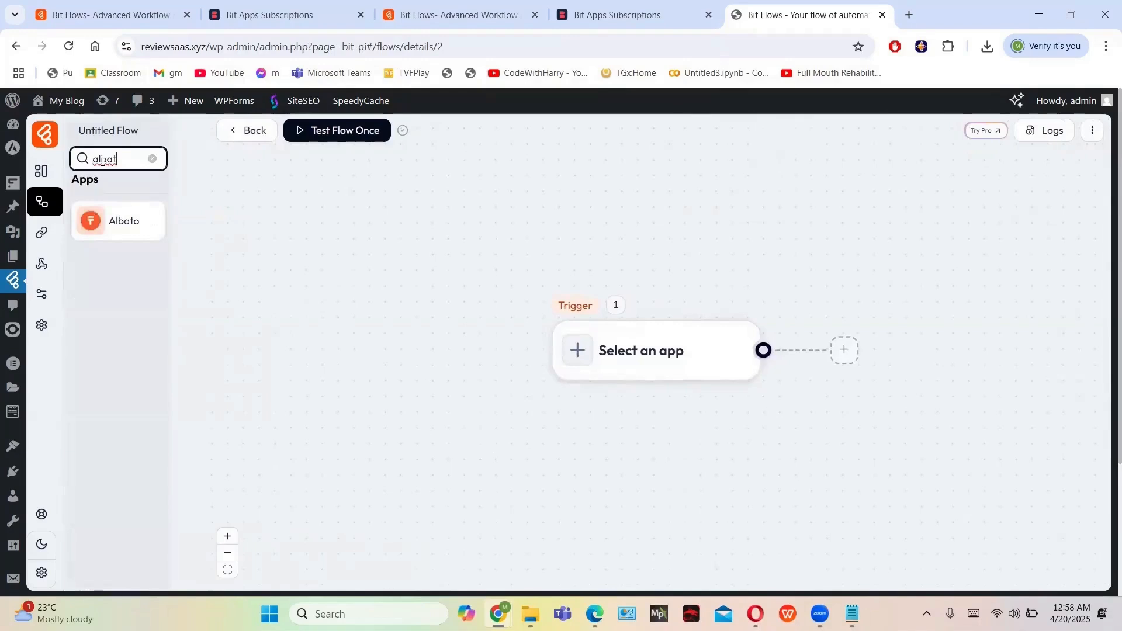
type("lb")
key("BackSpace")
key("BackSpace")
key("BackSpace")
type("sheet")
Drag Google Sheets onto the canvas as an action, then delete it again
left_click_drag(150, 220, 614, 351)
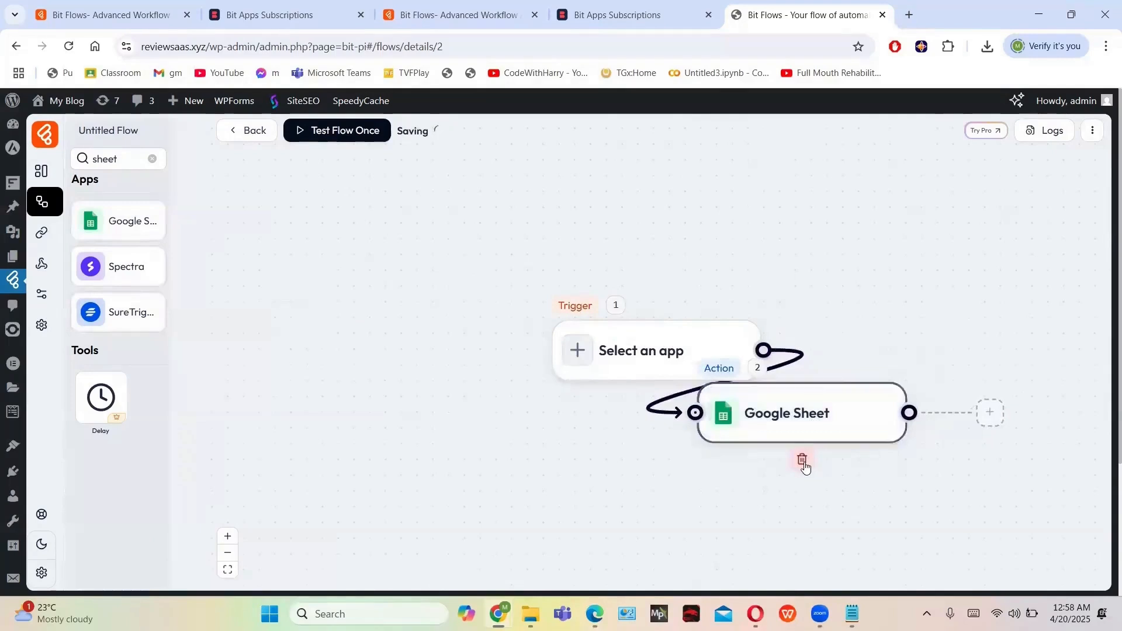
left_click(802, 459)
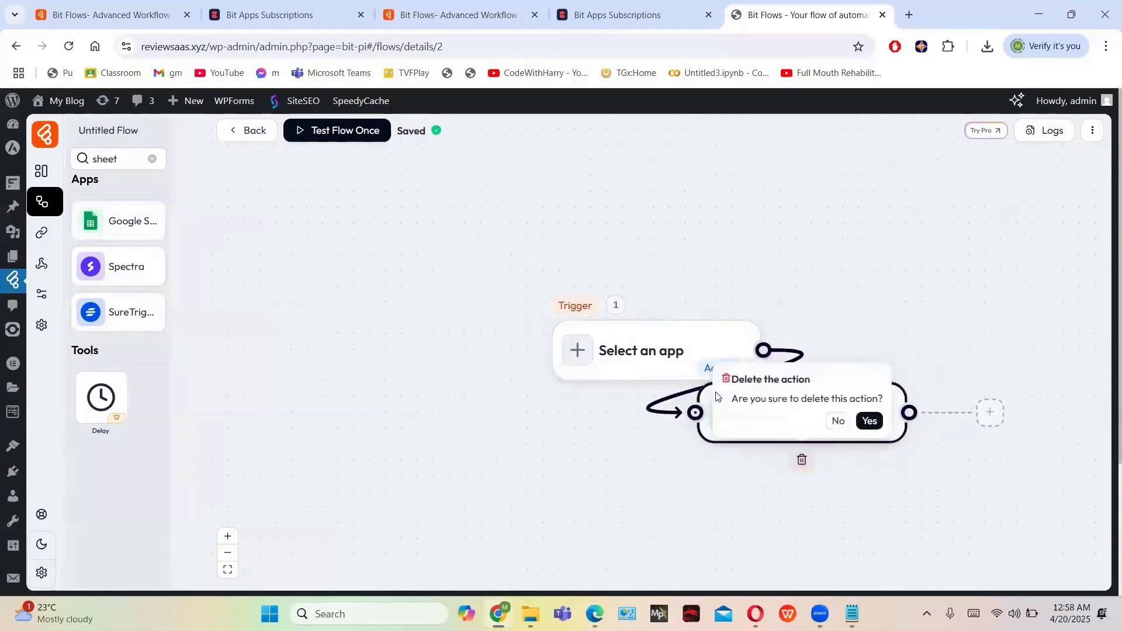
left_click(866, 421)
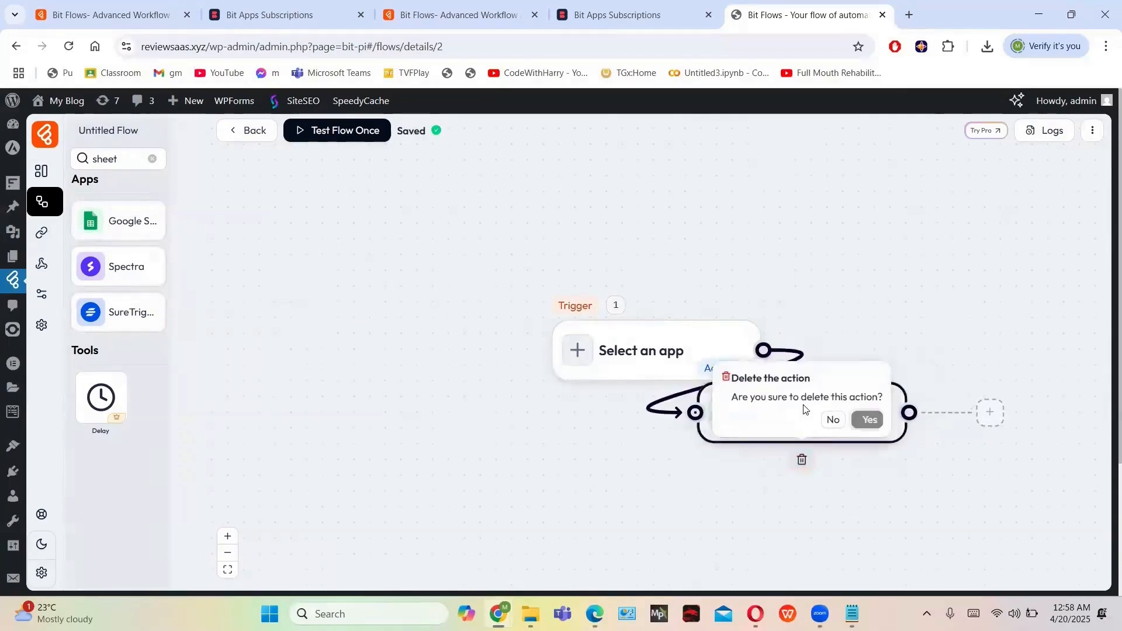
Open the trigger's app list and clear the search so all apps show
left_click(668, 358)
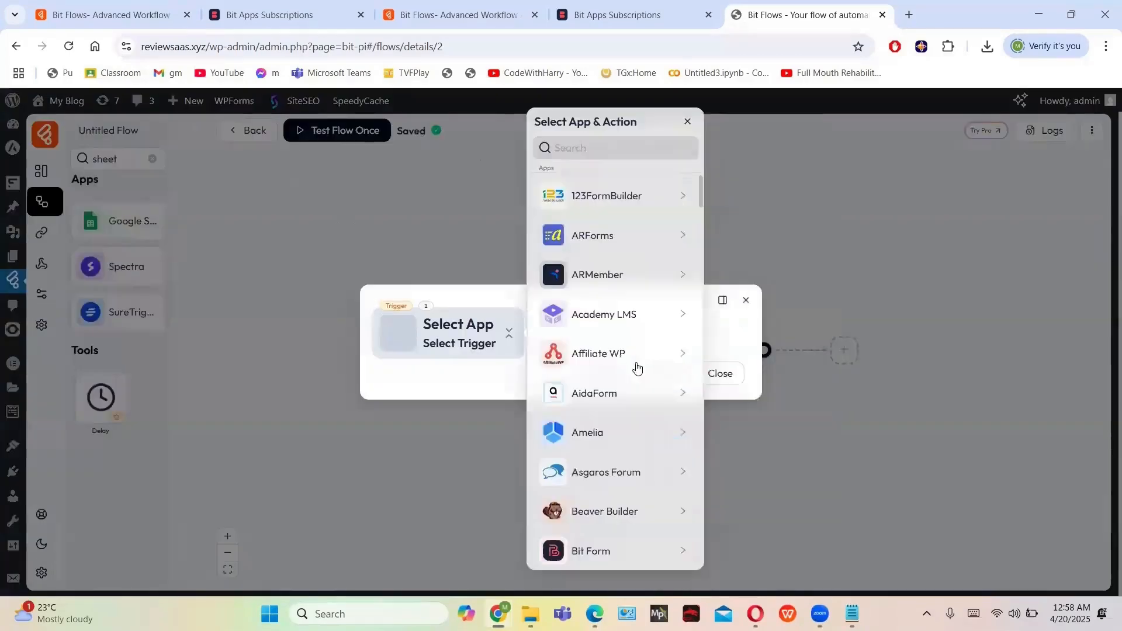
left_click(574, 147)
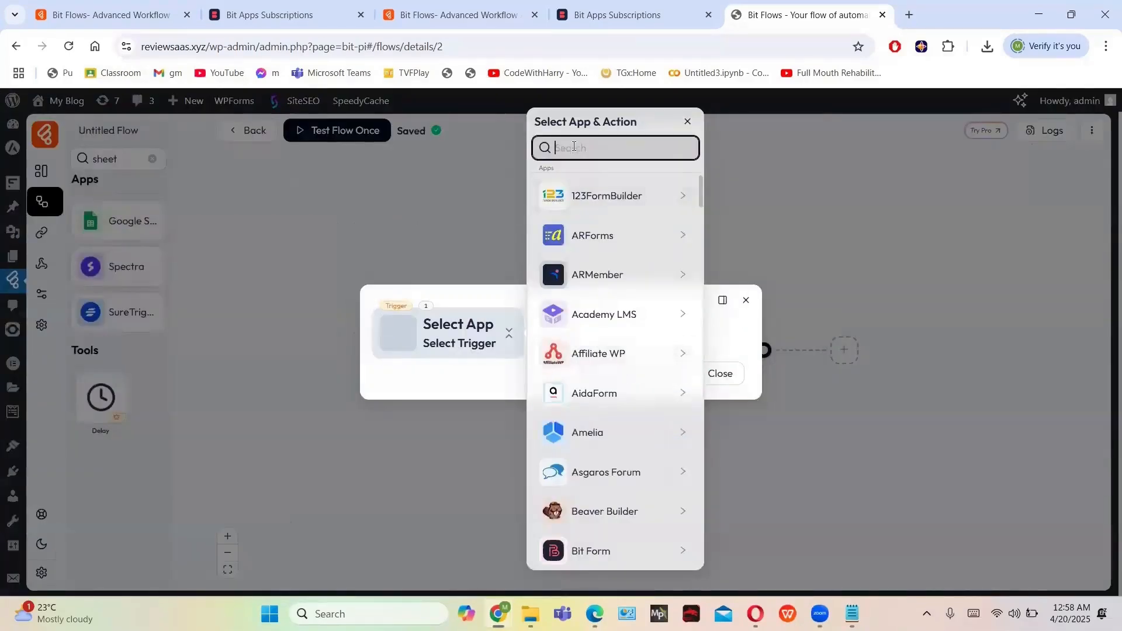
type("s")
key("BackSpace")
key("BackSpace")
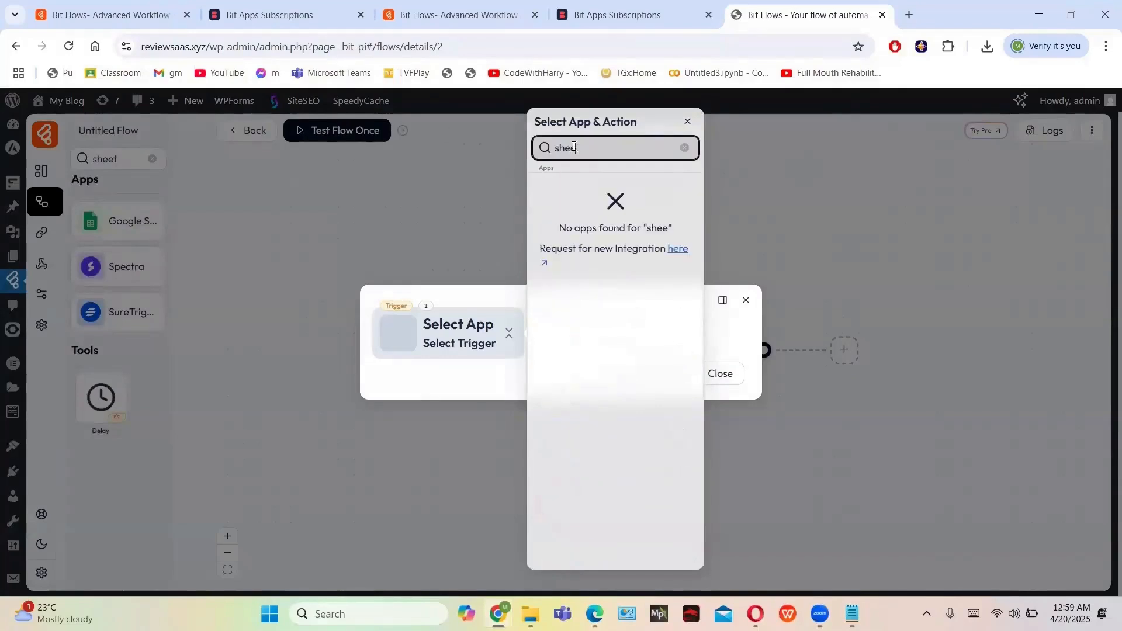
key("BackSpace")
key("BackSpace")
key("BackSpace")
key("BackSpace")
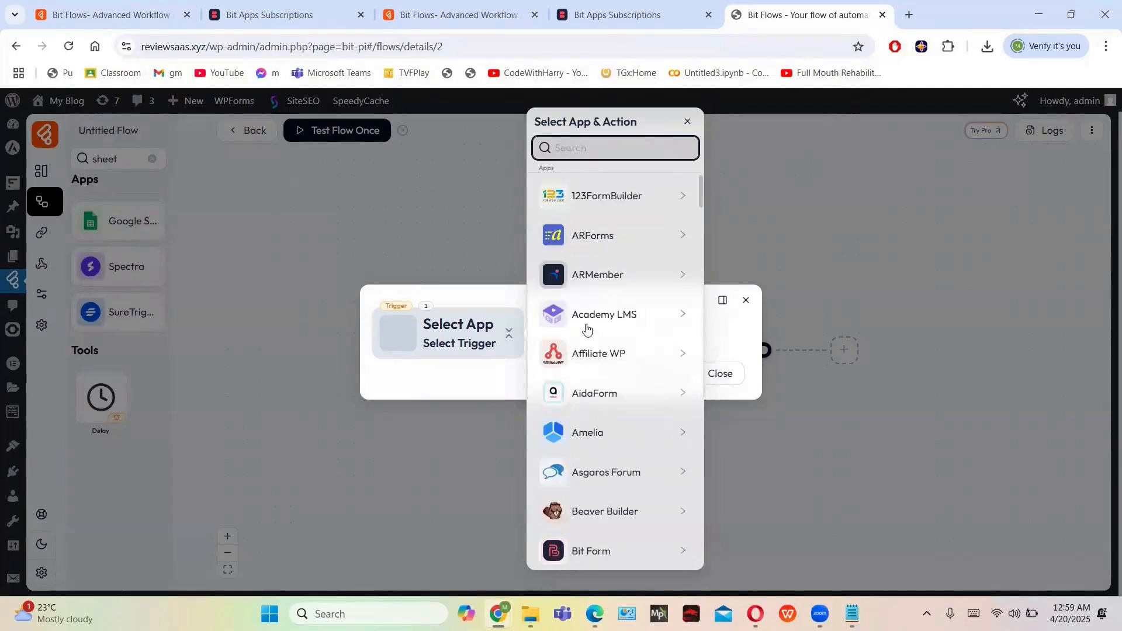
Scroll through the app list and choose Google Forms as the trigger app
scroll(587, 329, "down", 13)
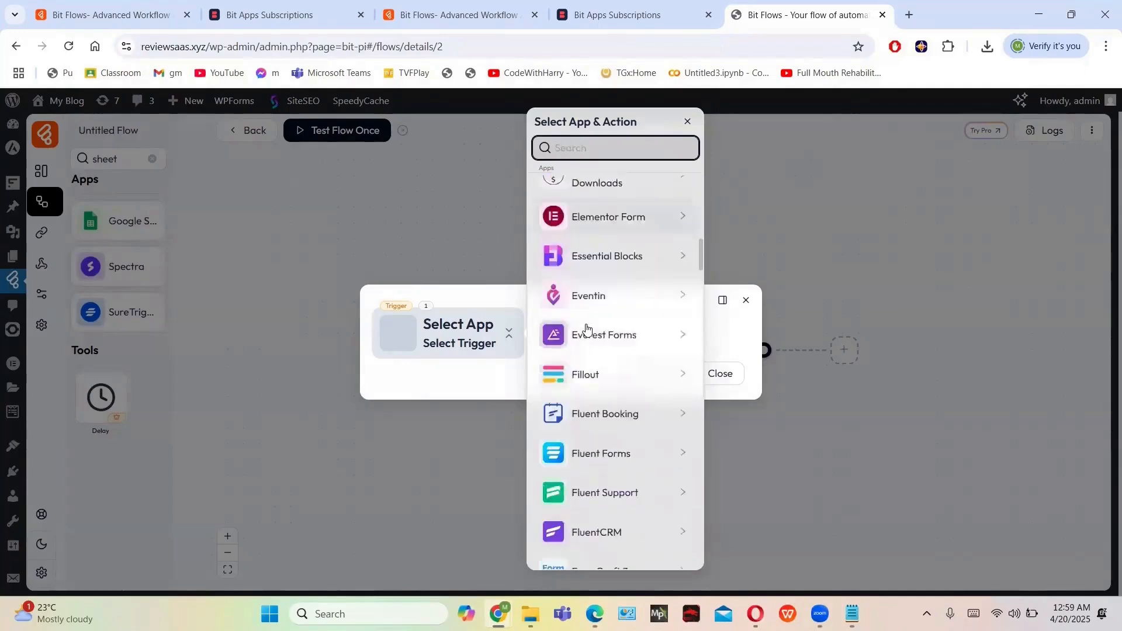
scroll(587, 329, "down", 14)
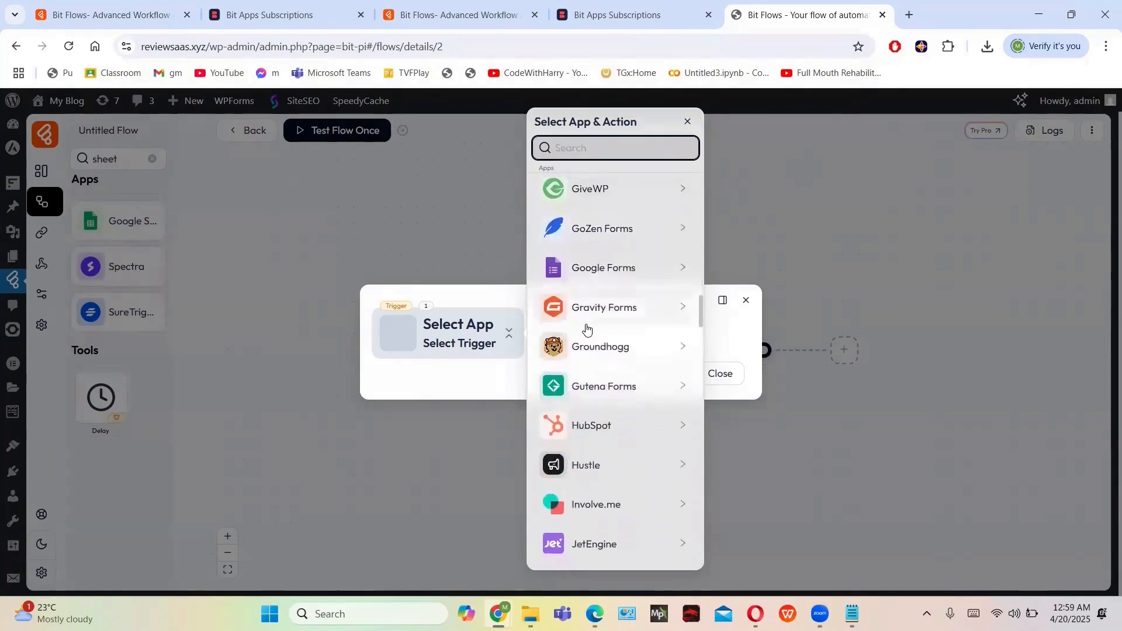
scroll(587, 330, "down", 8)
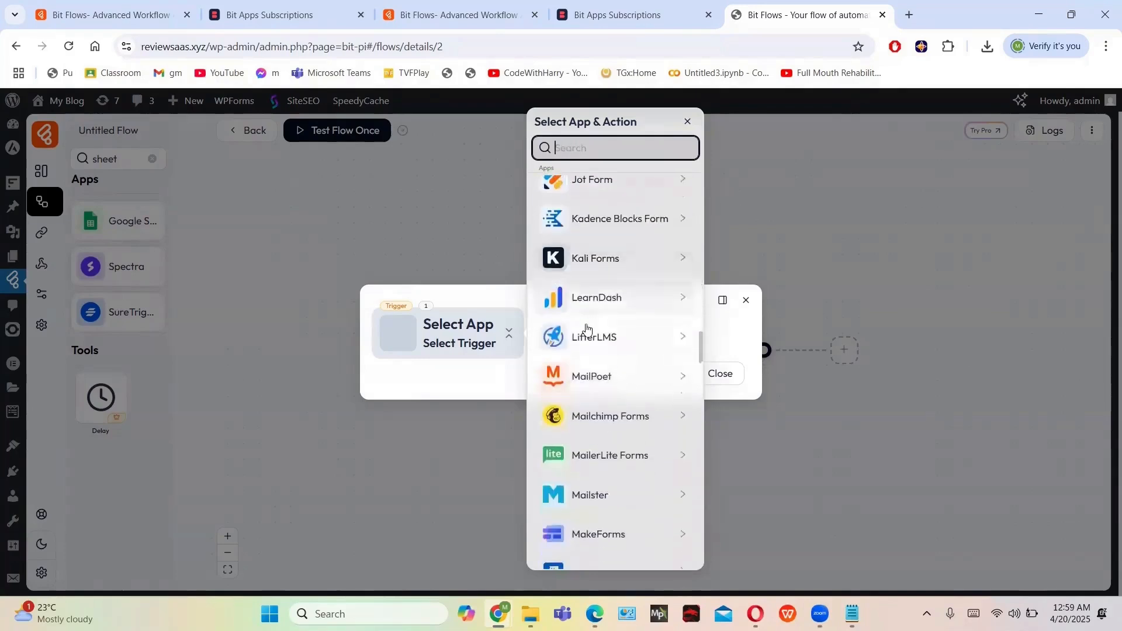
scroll(587, 329, "down", 10)
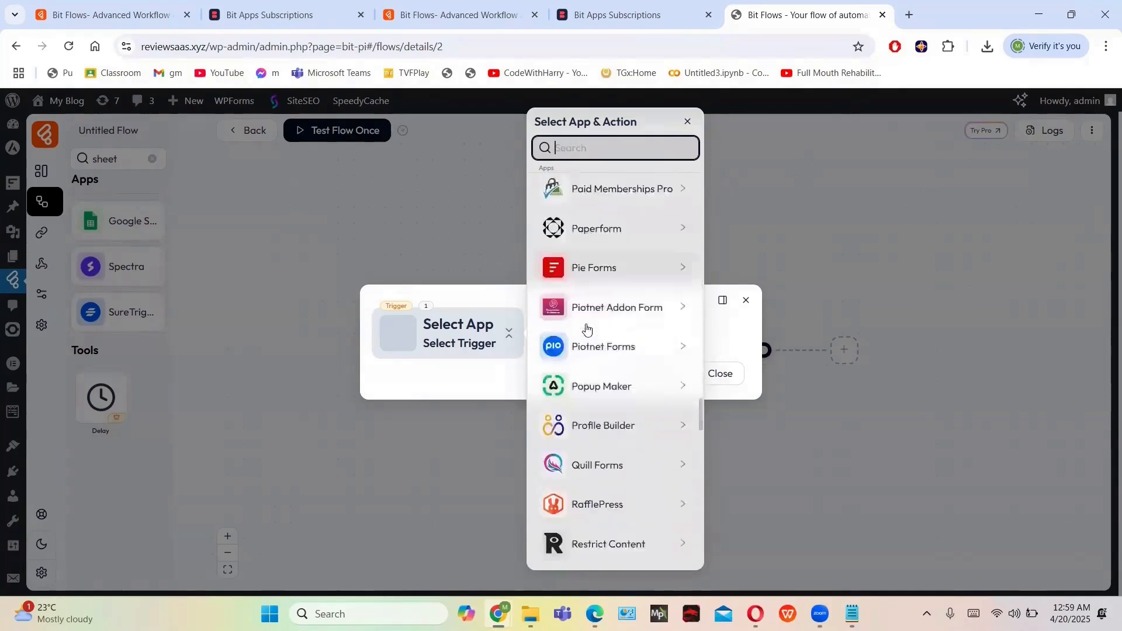
scroll(587, 329, "down", 1)
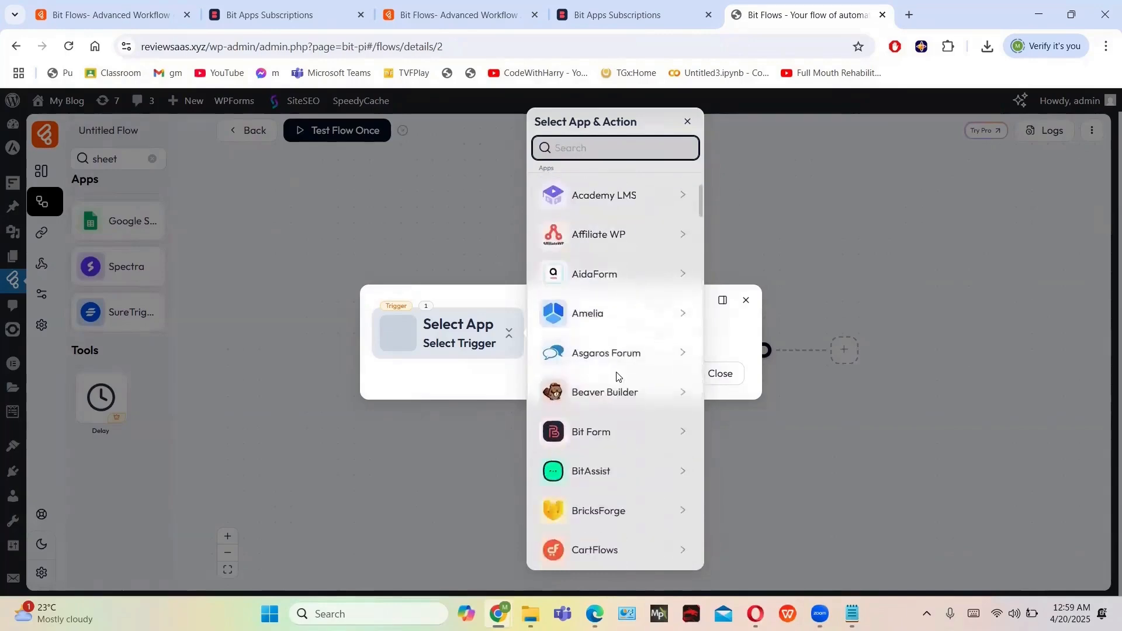
scroll(617, 377, "down", 1)
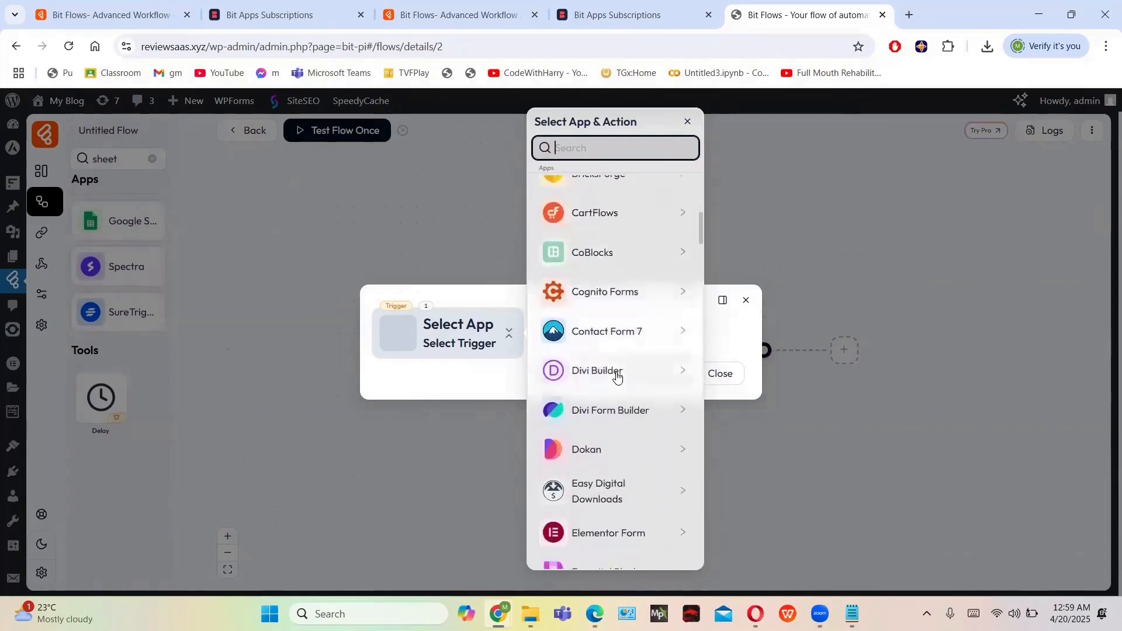
scroll(618, 377, "down", 6)
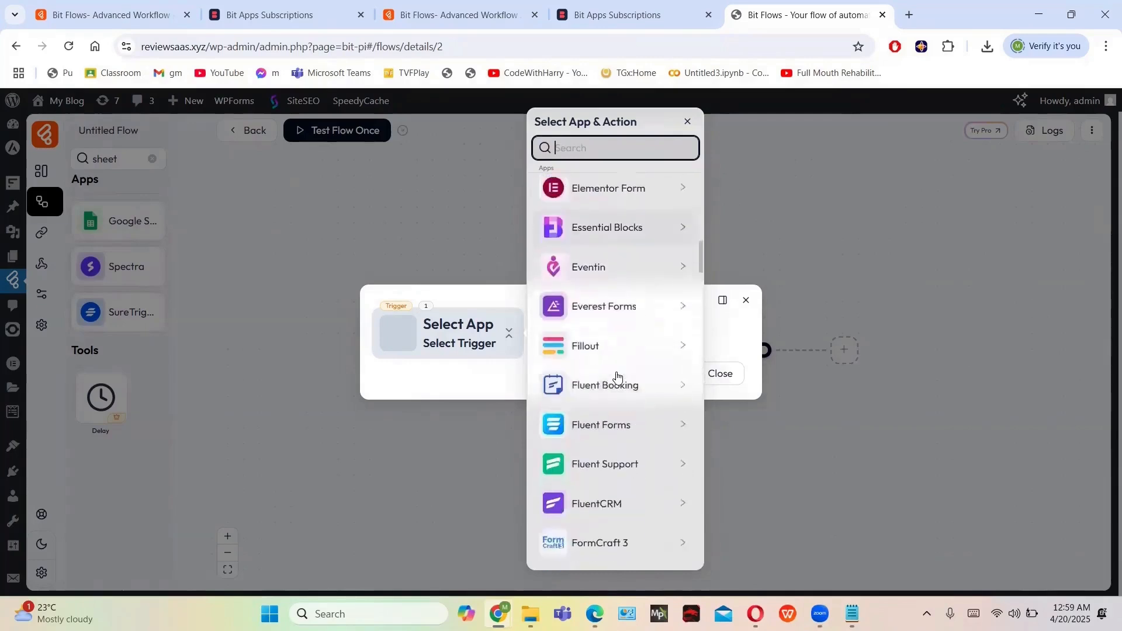
scroll(617, 377, "down", 6)
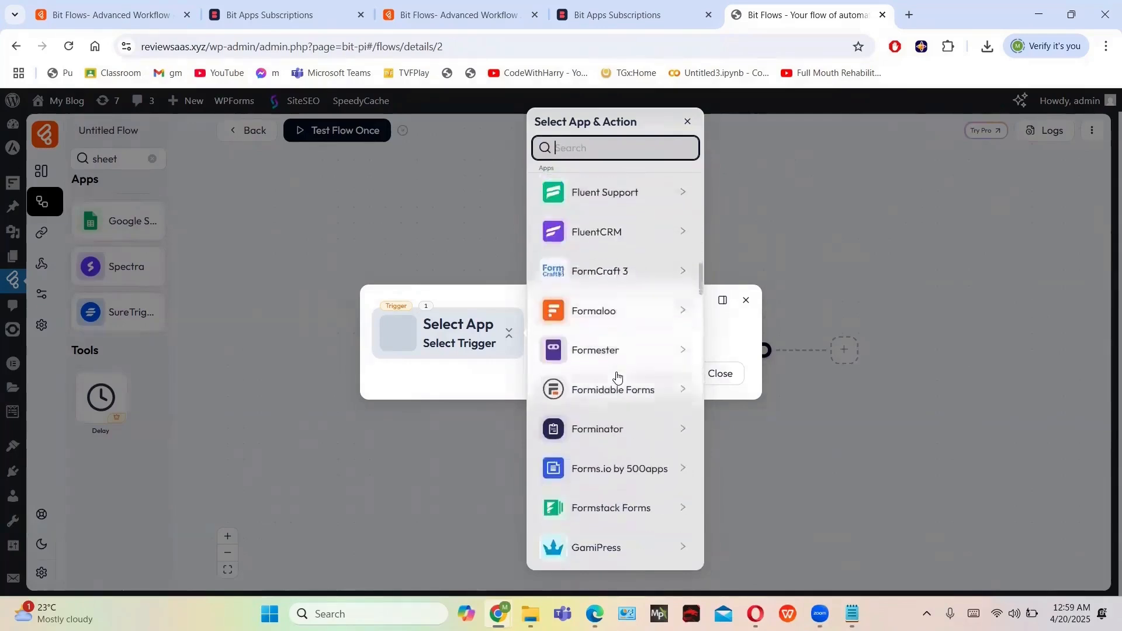
scroll(617, 377, "down", 5)
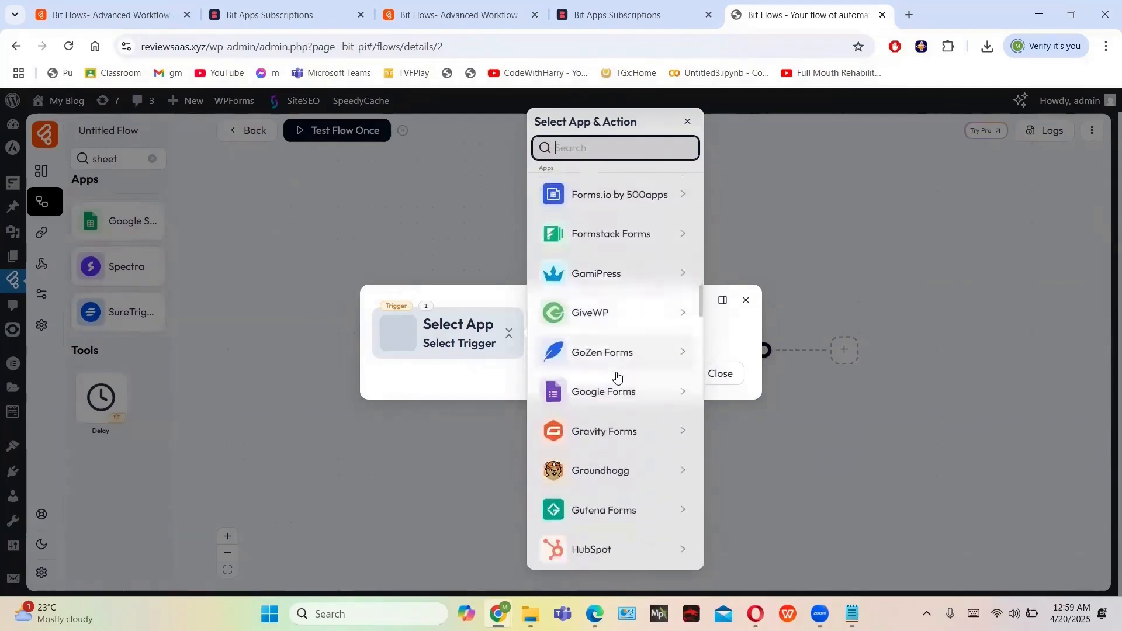
scroll(617, 377, "down", 1)
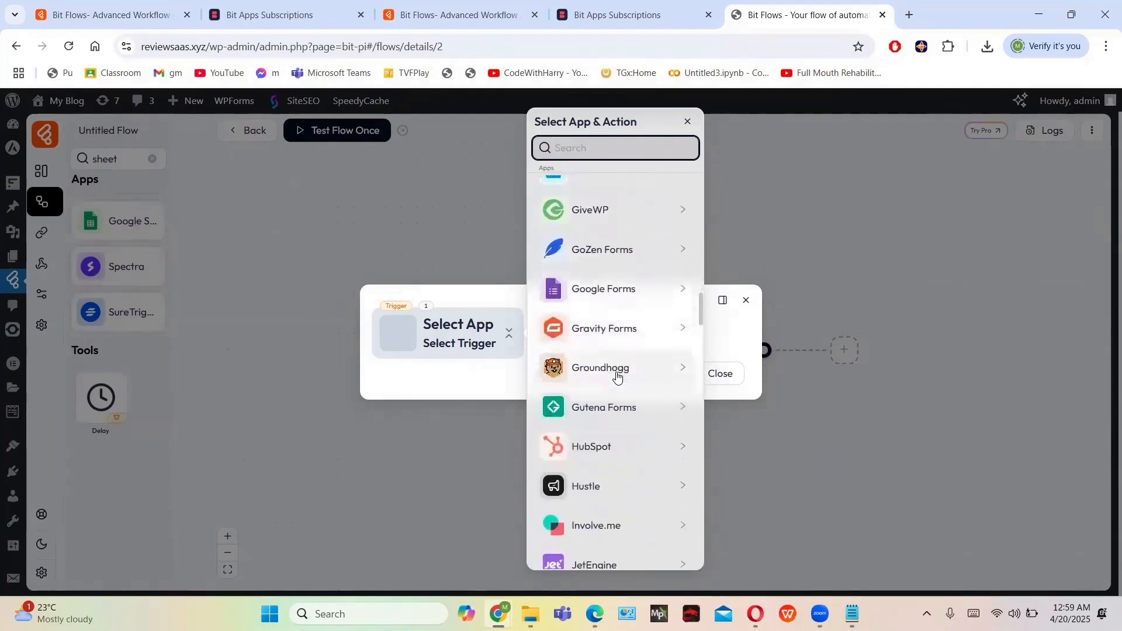
scroll(617, 377, "up", 2)
left_click(635, 374)
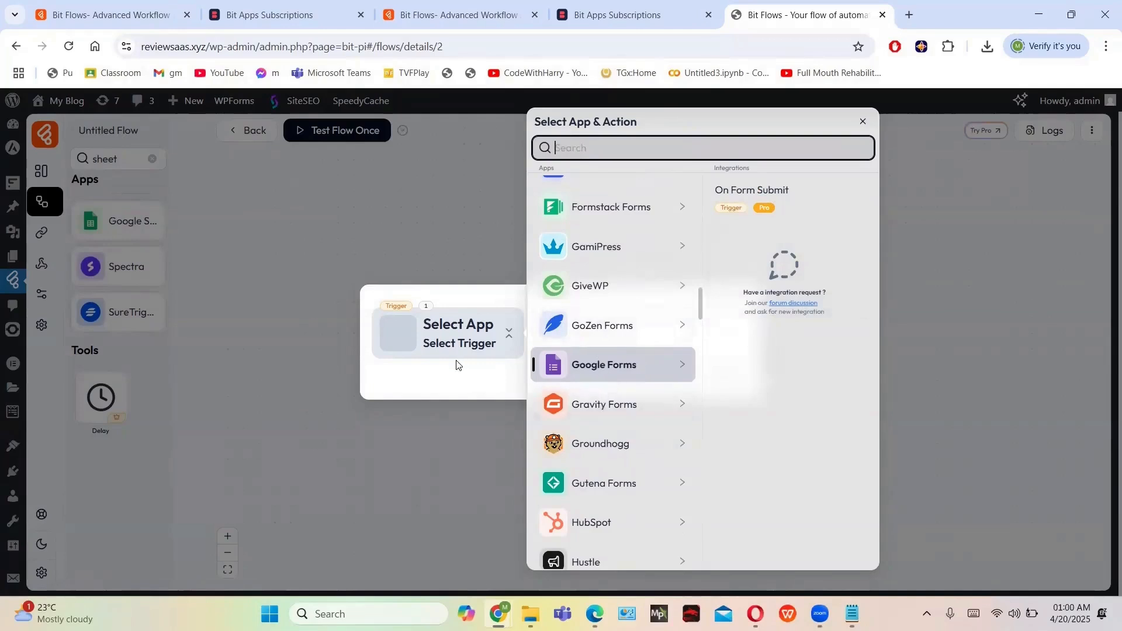
Review Google Forms' On Form Submit integration, then open a fresh Bit Flows Pro demo site
scroll(618, 403, "down", 3)
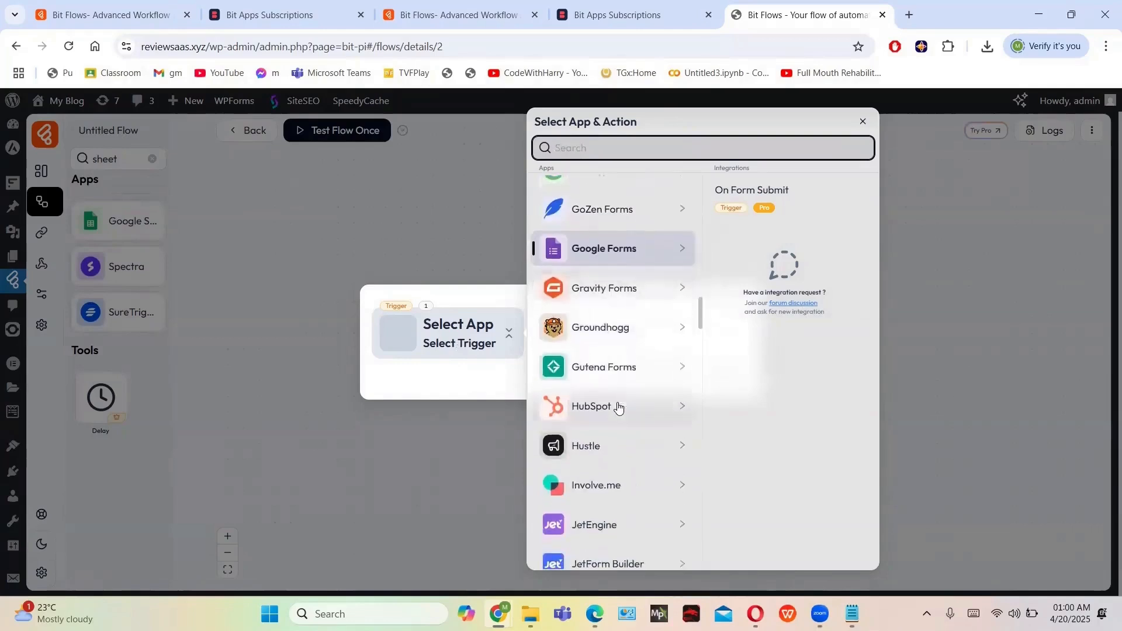
scroll(618, 407, "down", 8)
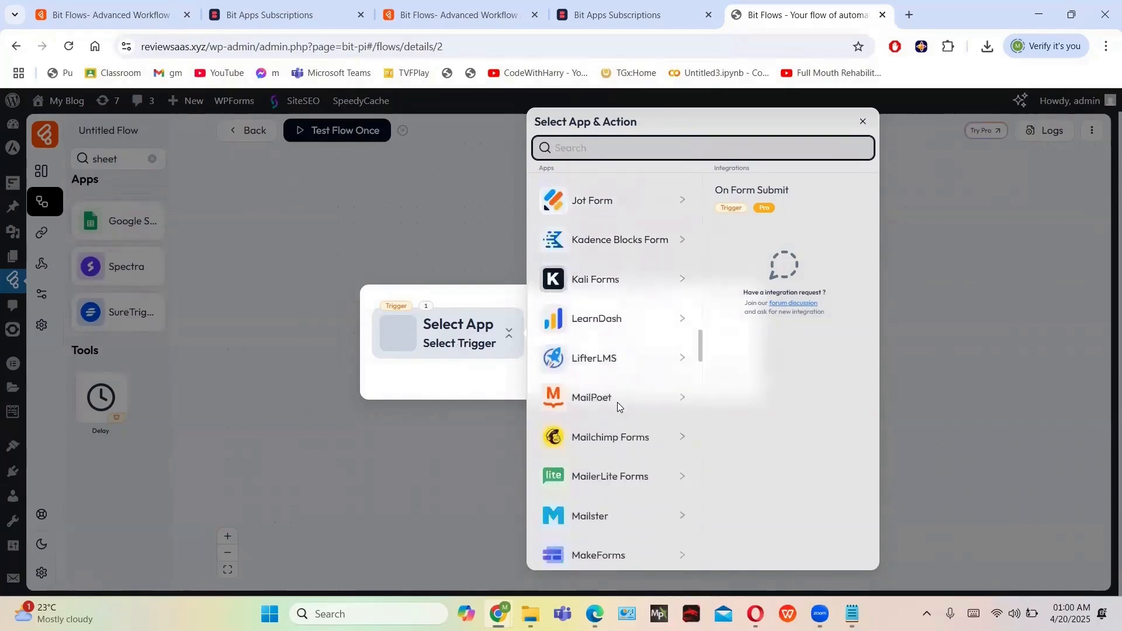
scroll(618, 408, "down", 5)
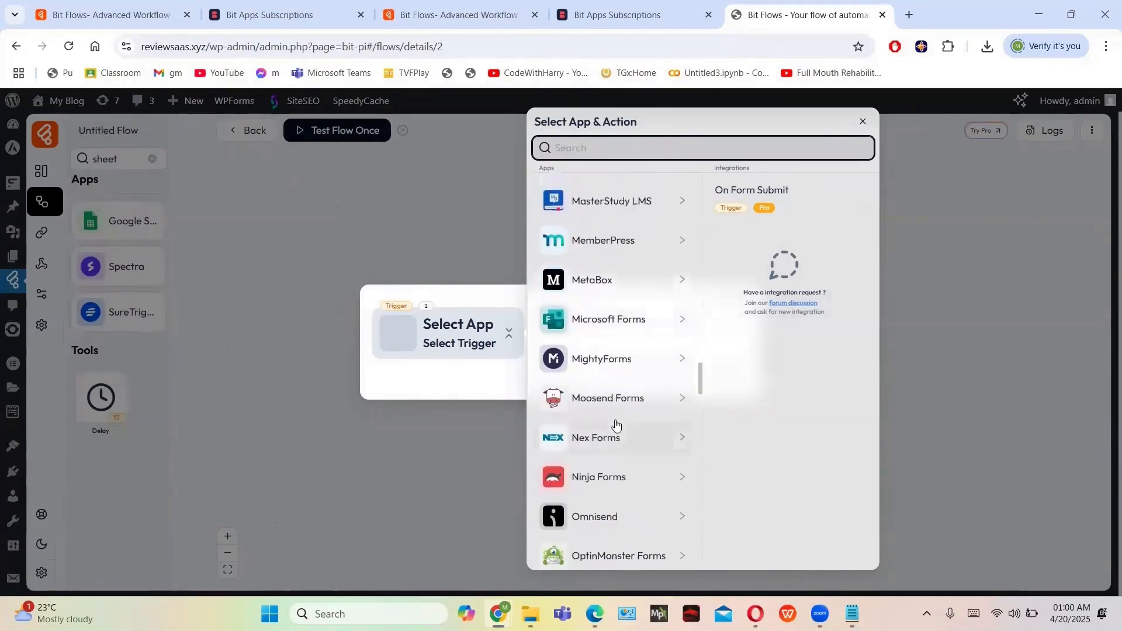
scroll(616, 425, "down", 2)
scroll(616, 426, "down", 4)
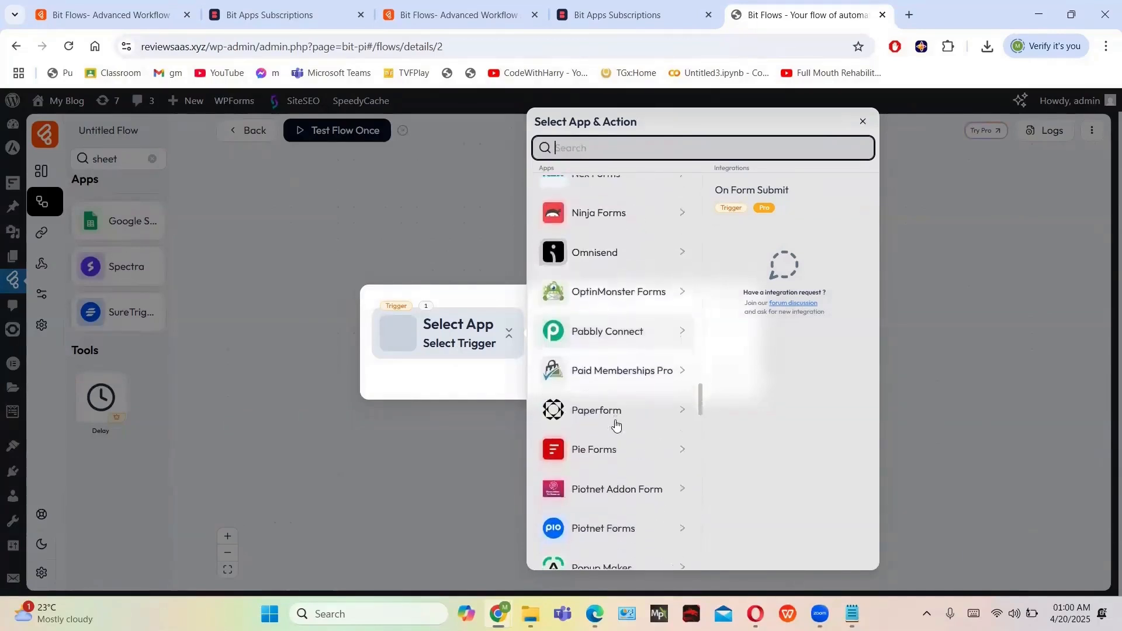
scroll(616, 426, "down", 4)
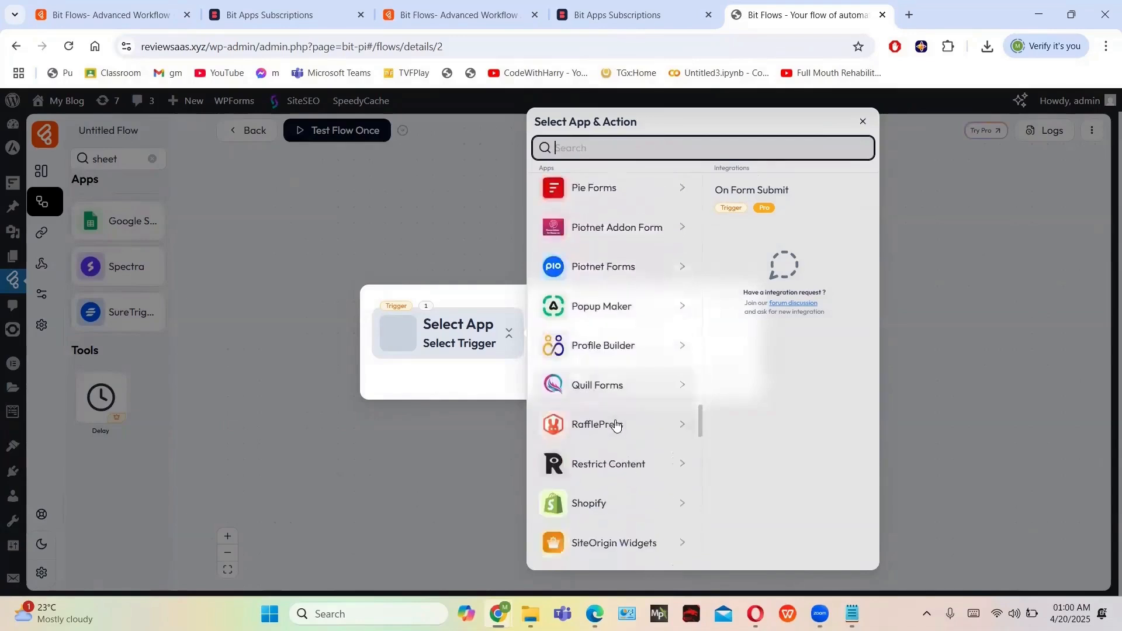
scroll(615, 421, "down", 4)
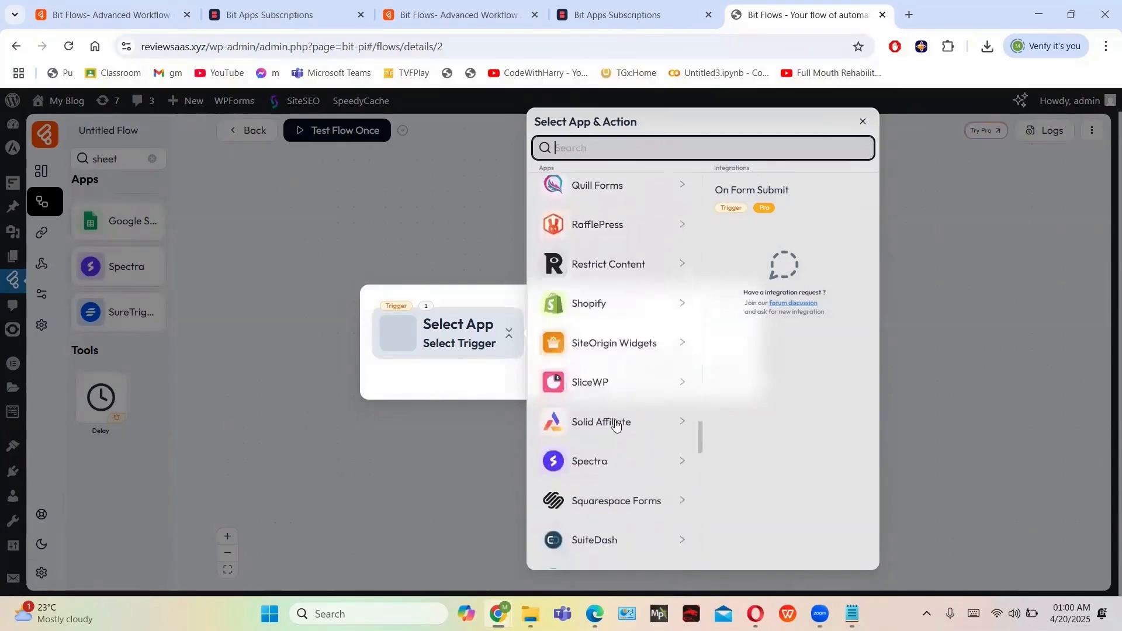
scroll(616, 426, "down", 5)
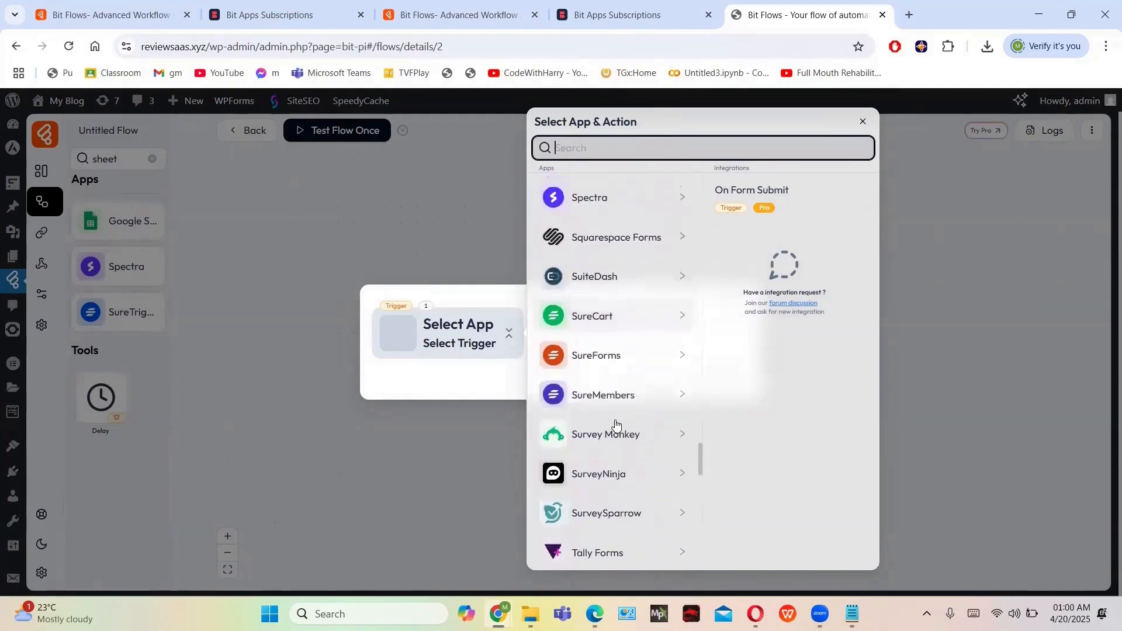
scroll(616, 425, "down", 5)
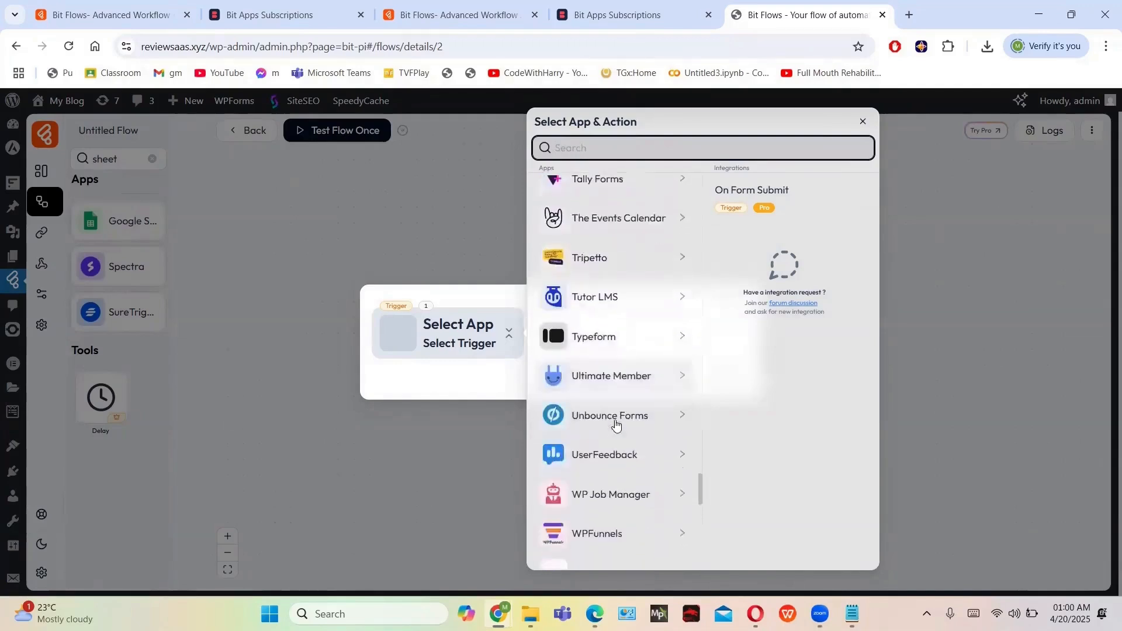
scroll(616, 426, "down", 3)
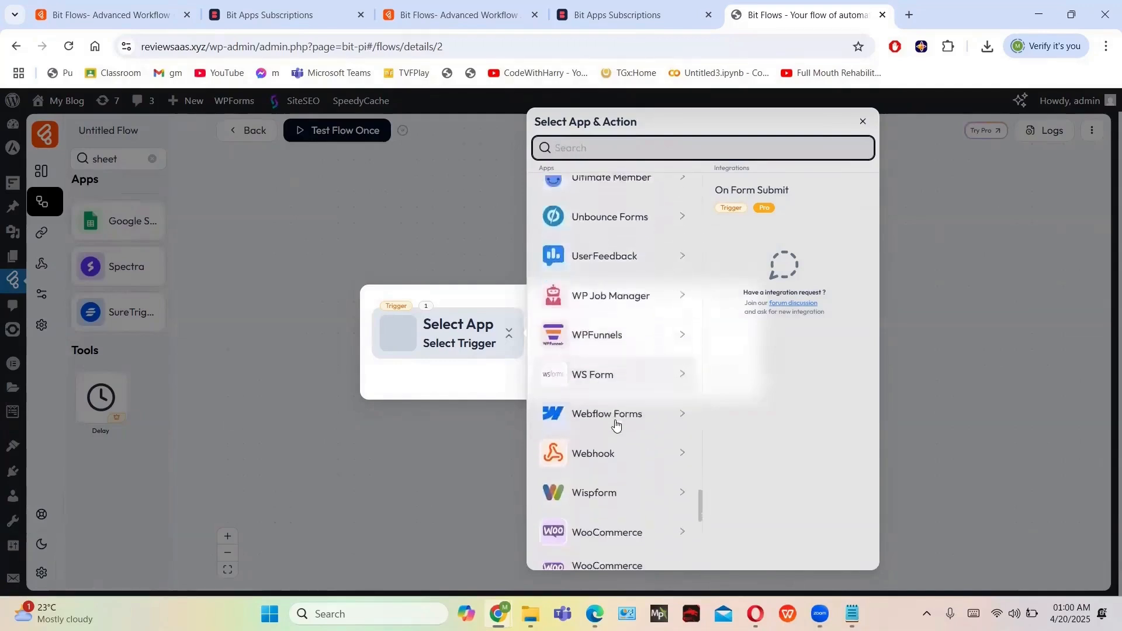
scroll(617, 426, "down", 6)
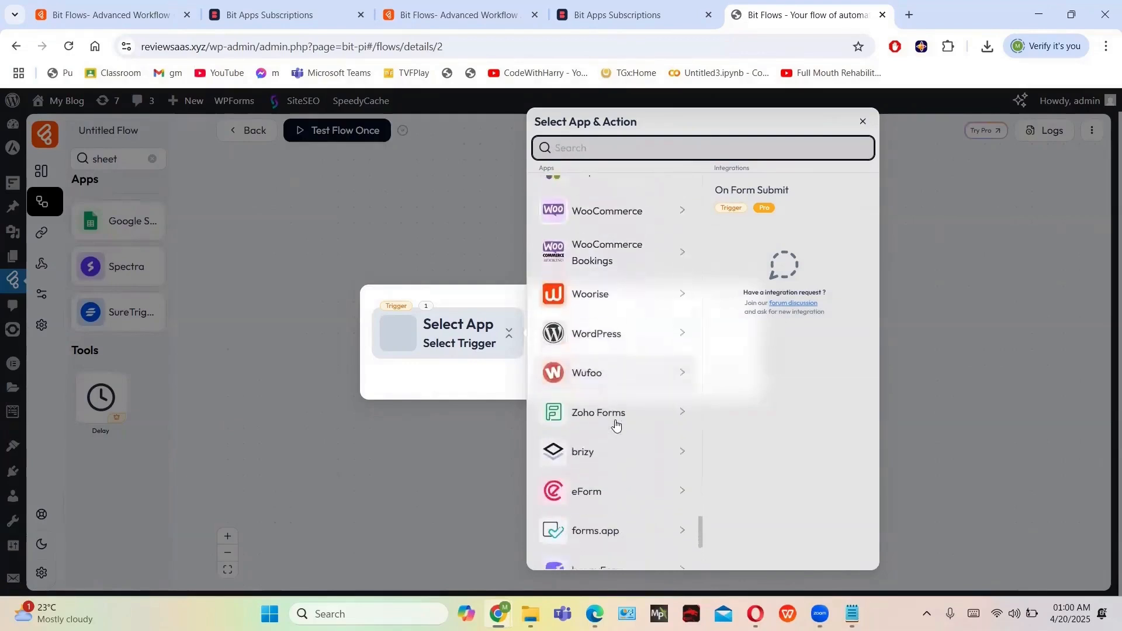
scroll(617, 426, "down", 3)
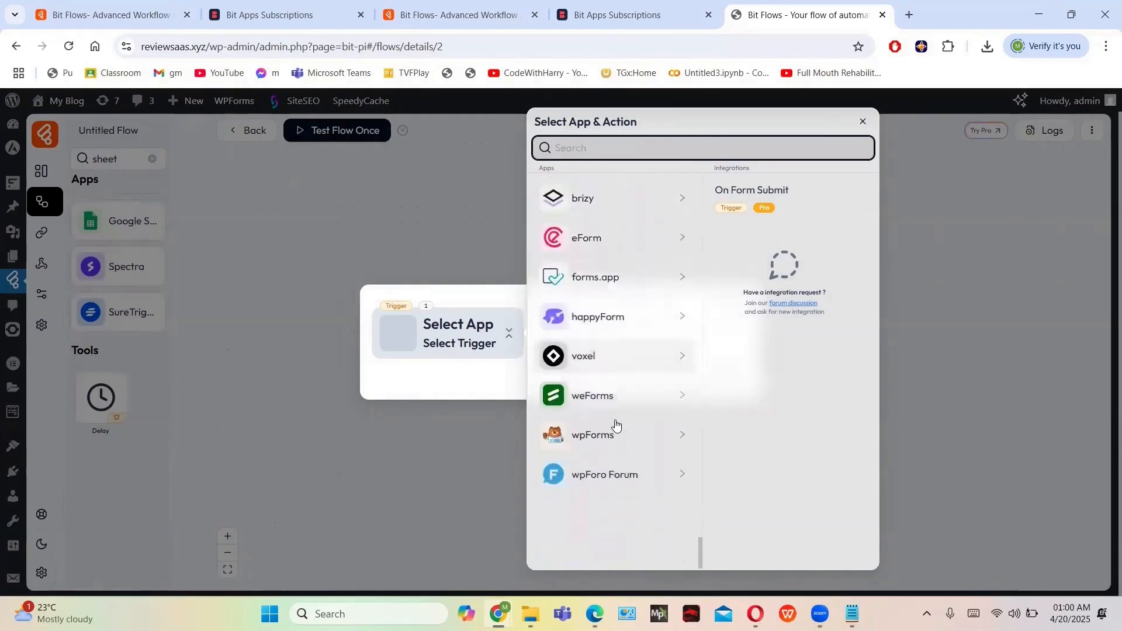
scroll(616, 425, "up", 20)
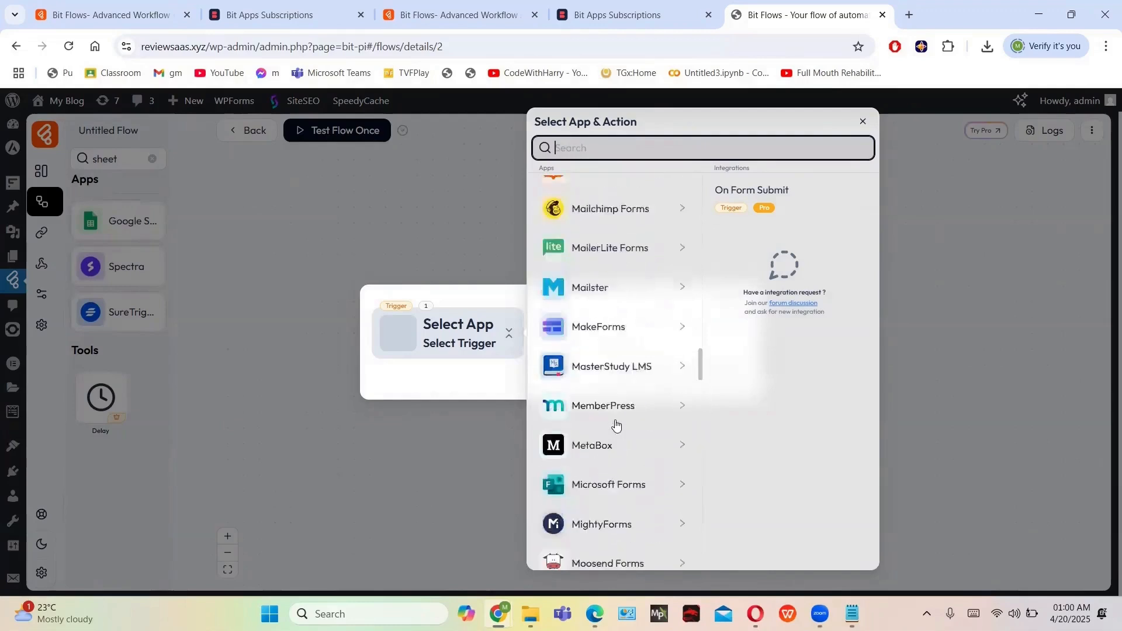
scroll(615, 420, "up", 5)
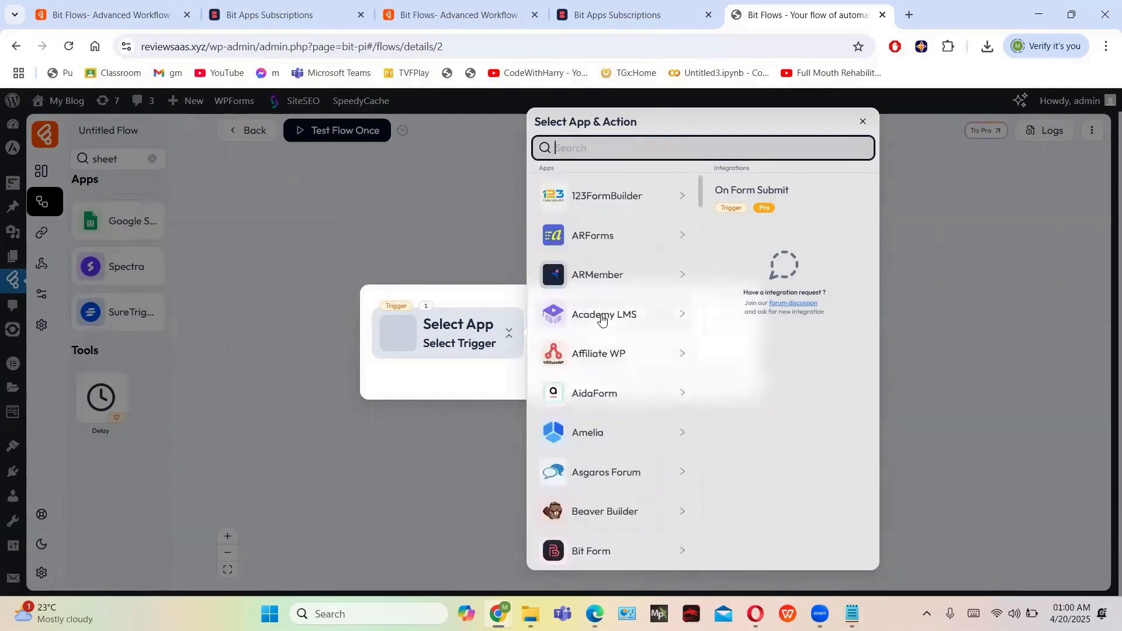
scroll(602, 320, "down", 2)
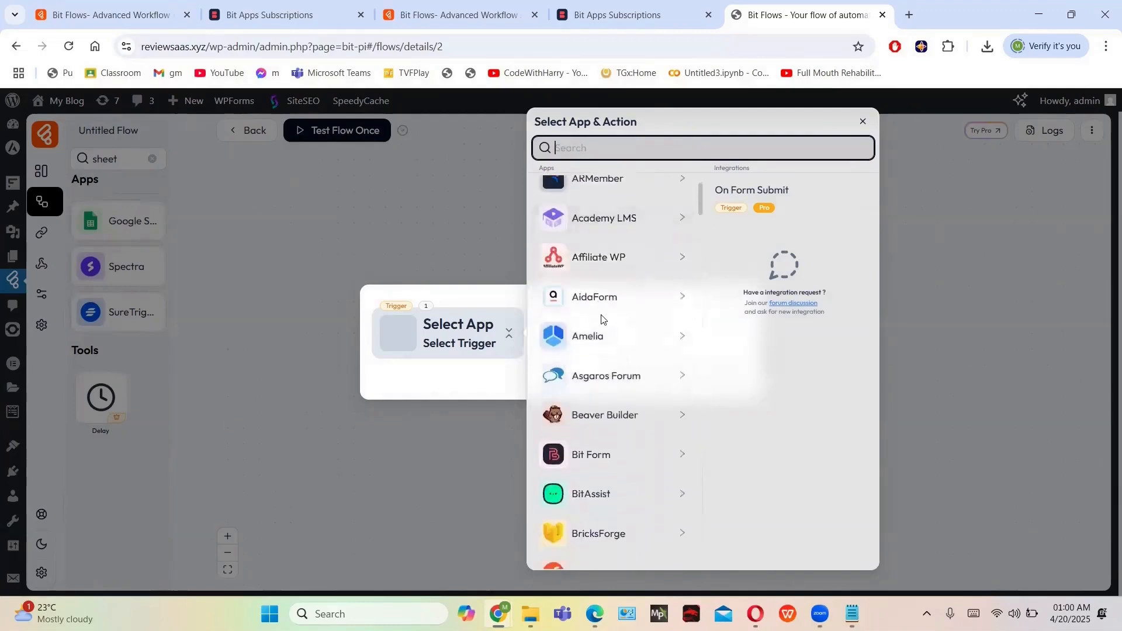
scroll(602, 319, "down", 4)
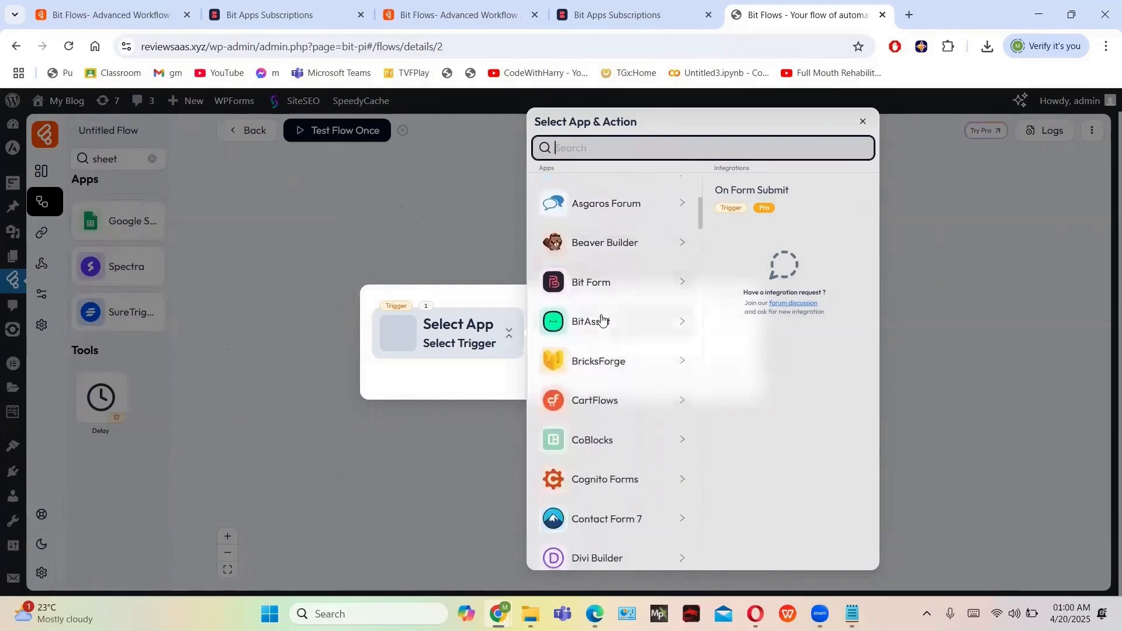
scroll(602, 319, "down", 15)
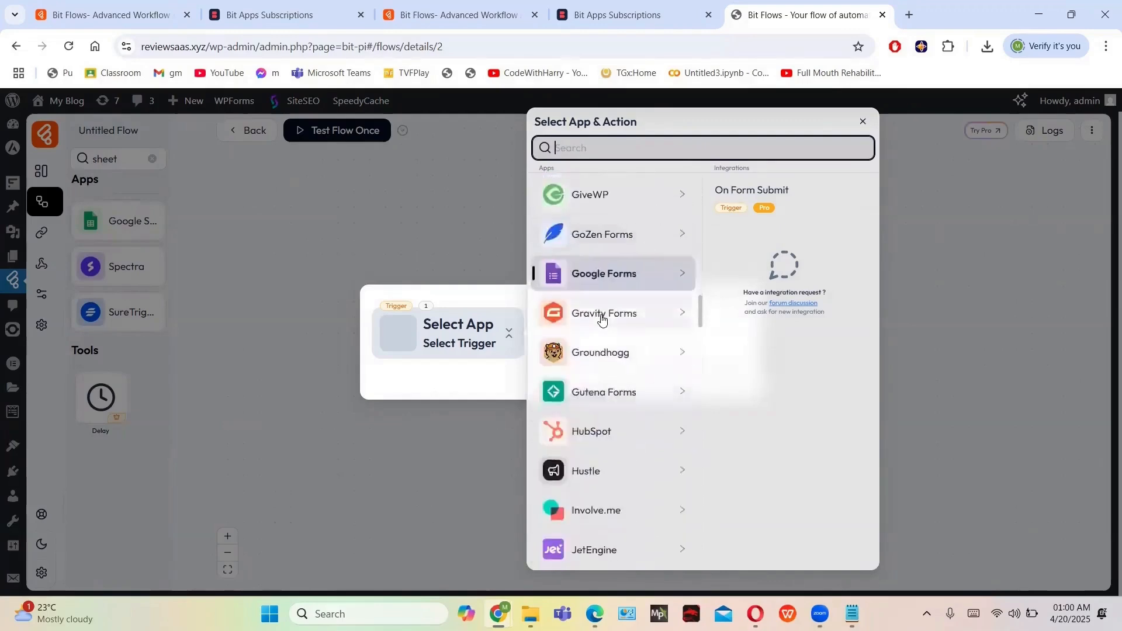
scroll(602, 319, "down", 20)
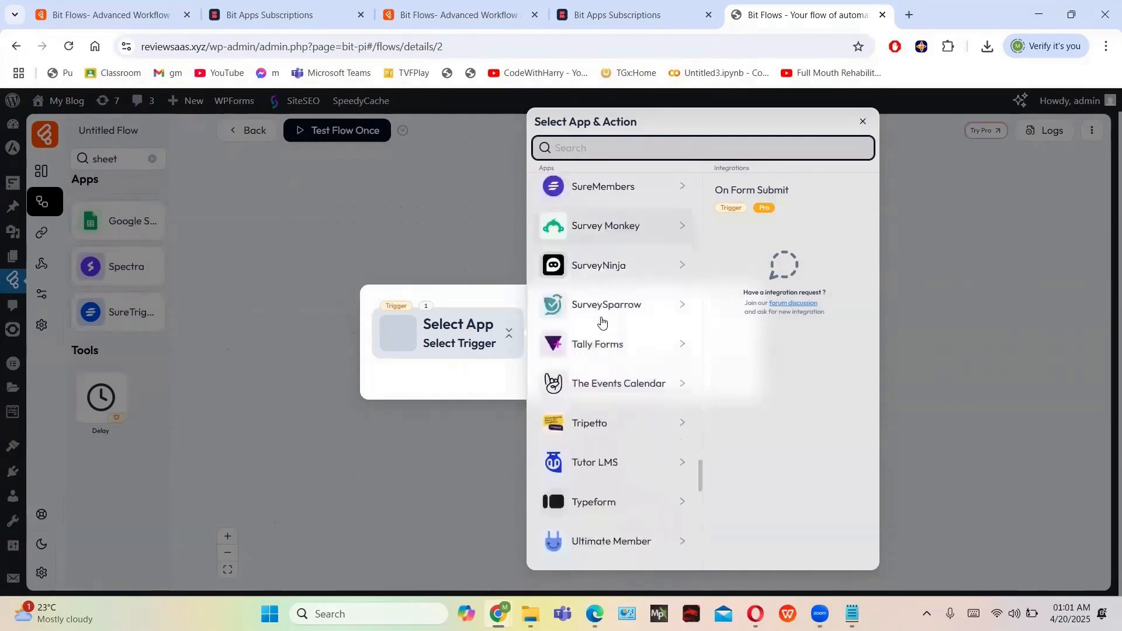
scroll(602, 320, "down", 15)
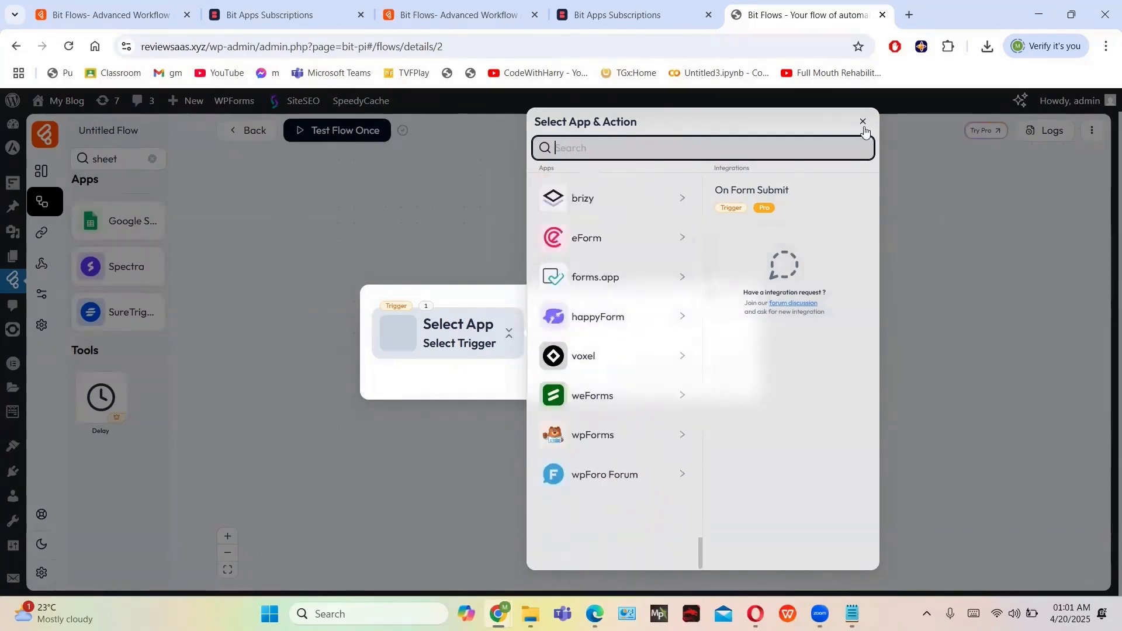
left_click(984, 131)
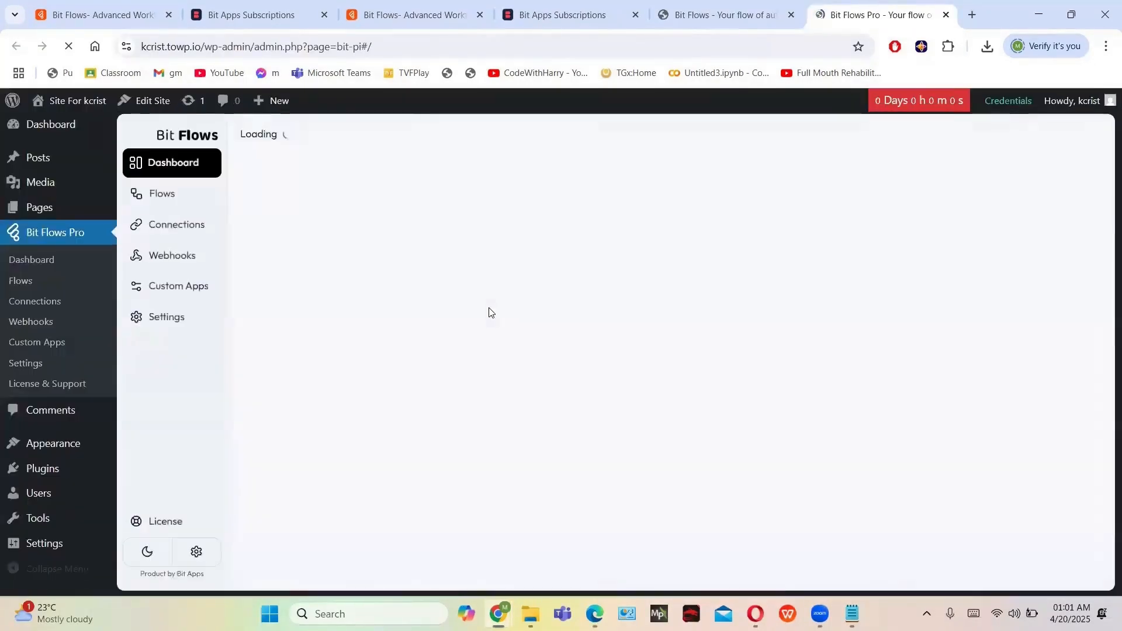
Create a new blank Untitled Flow and open its trigger's app and action list
left_click(157, 204)
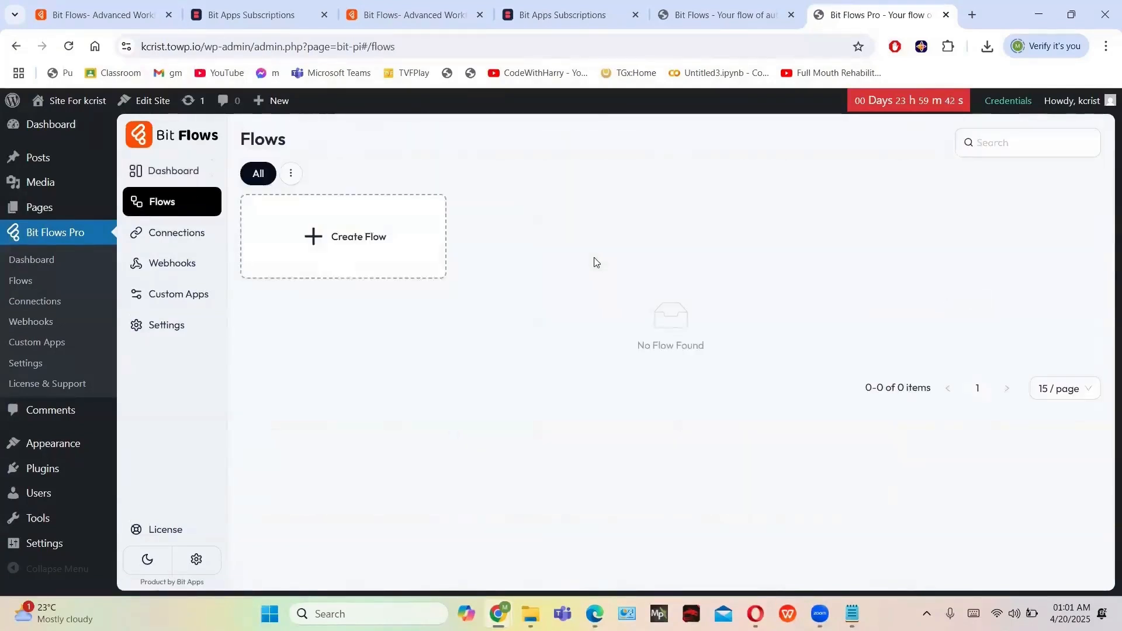
left_click(406, 248)
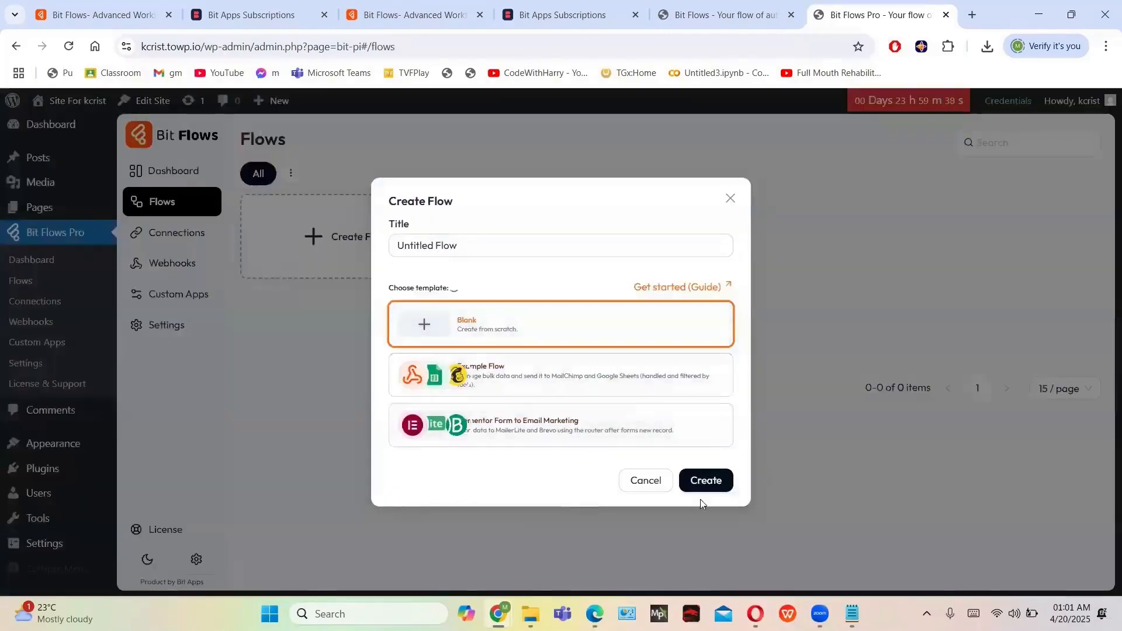
left_click(718, 482)
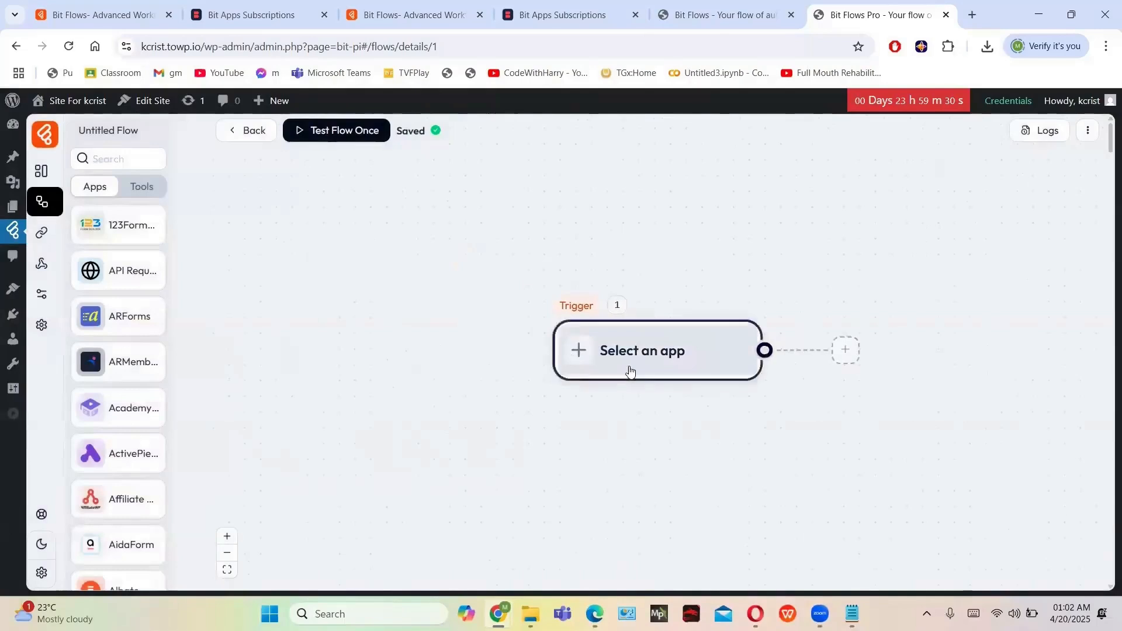
left_click(630, 369)
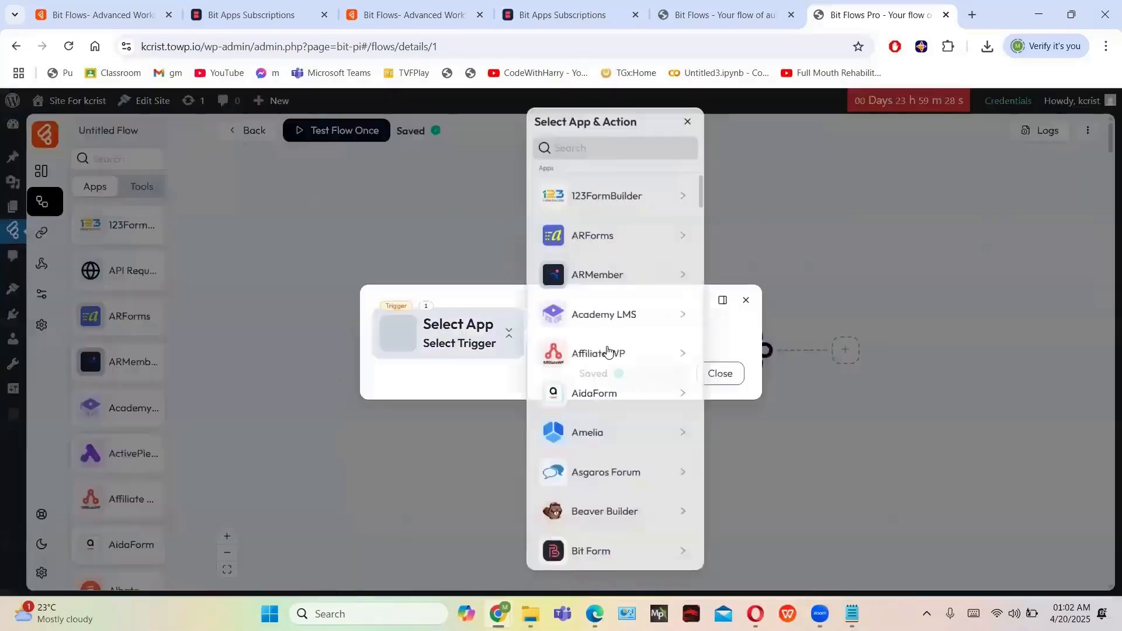
Search 'googl' and set Google Forms On Form Submit as the trigger
left_click(588, 149)
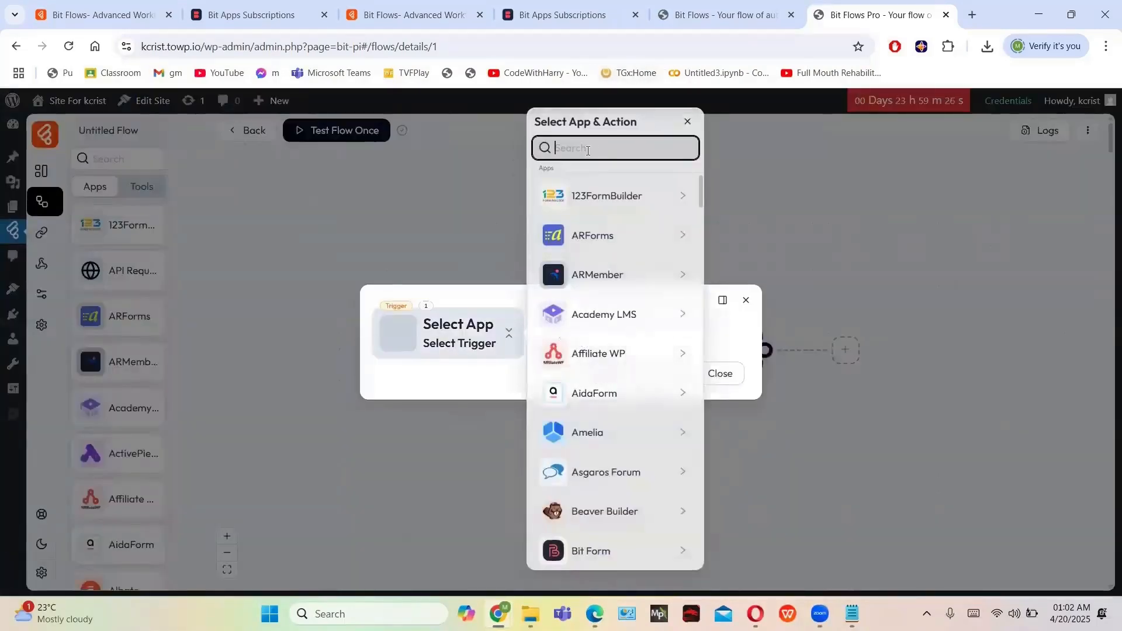
type("google")
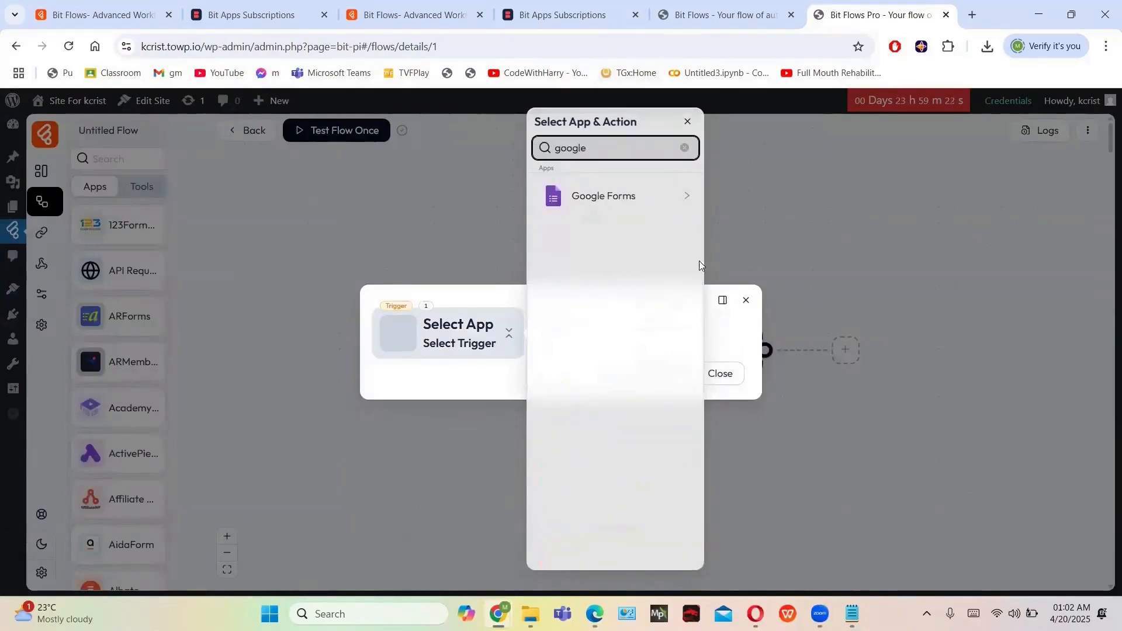
left_click(623, 201)
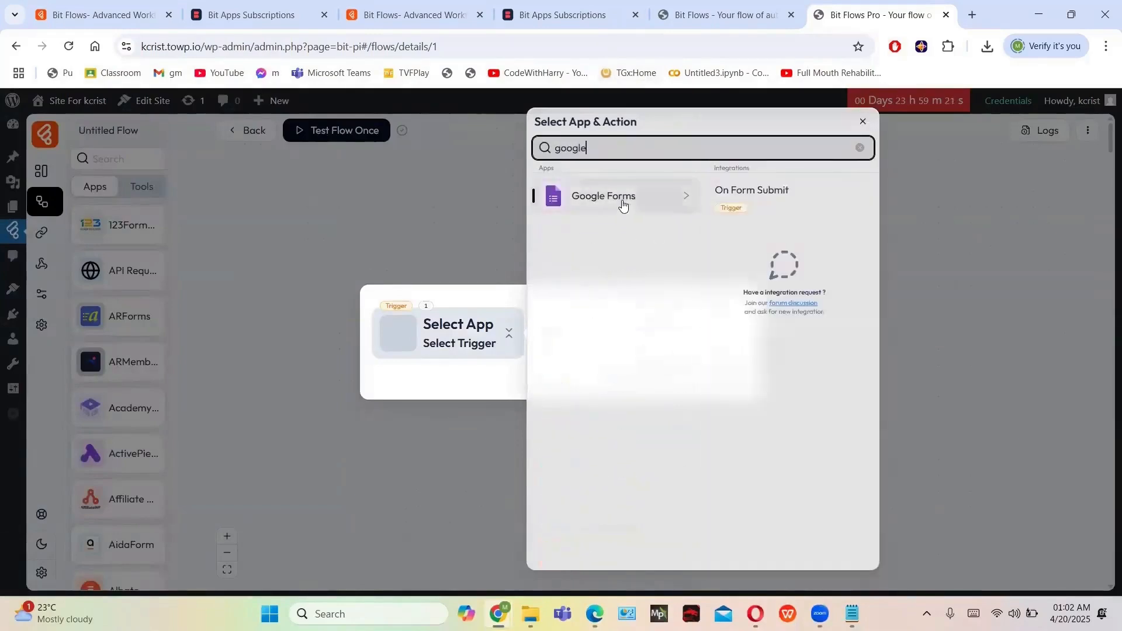
left_click(738, 210)
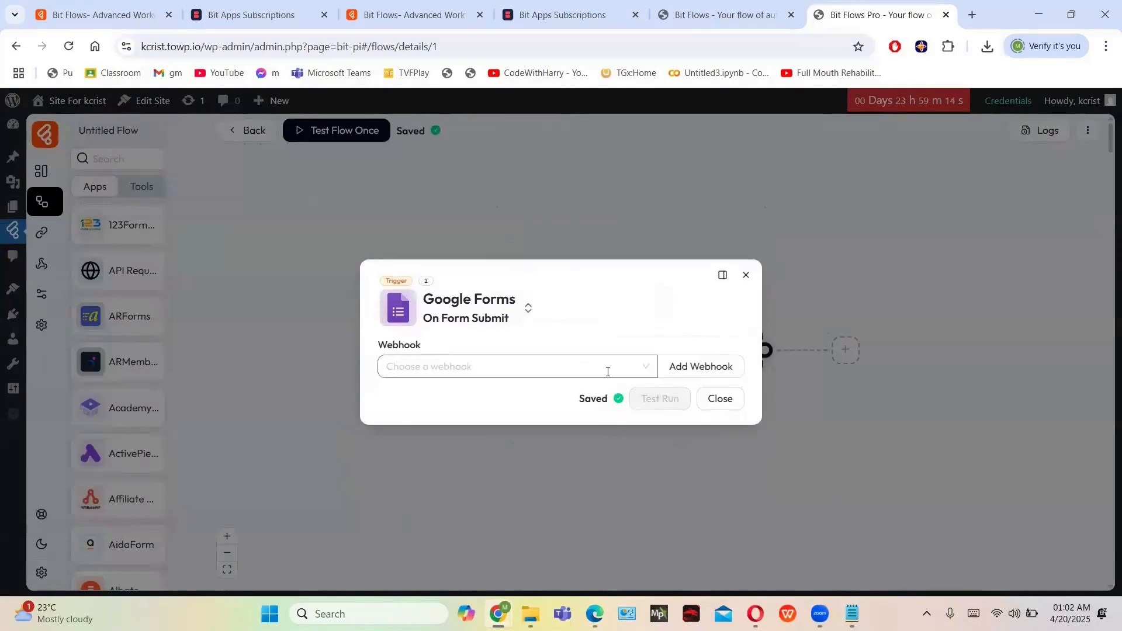
Create and save a new Untitled Webhook, then close the trigger settings
left_click(645, 370)
left_click(645, 370)
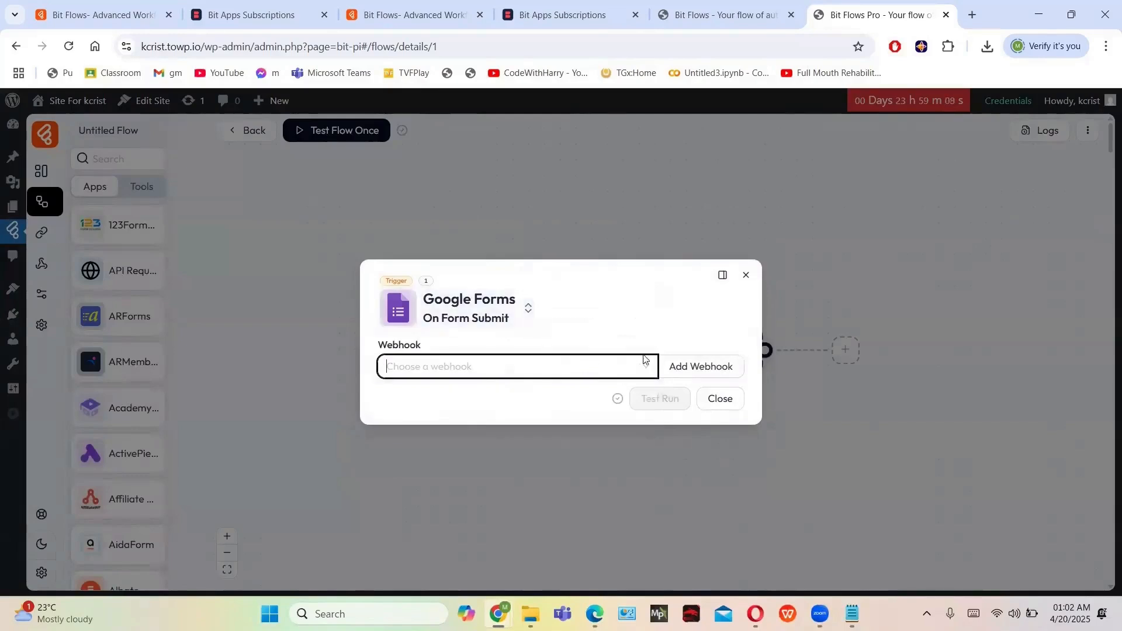
left_click(692, 370)
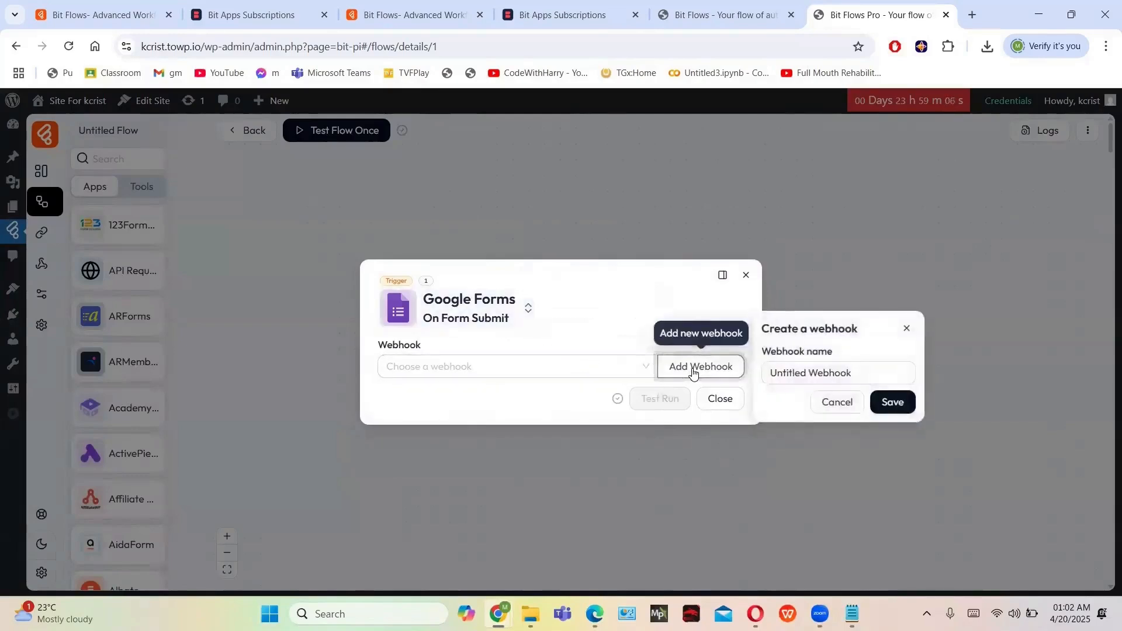
left_click(885, 404)
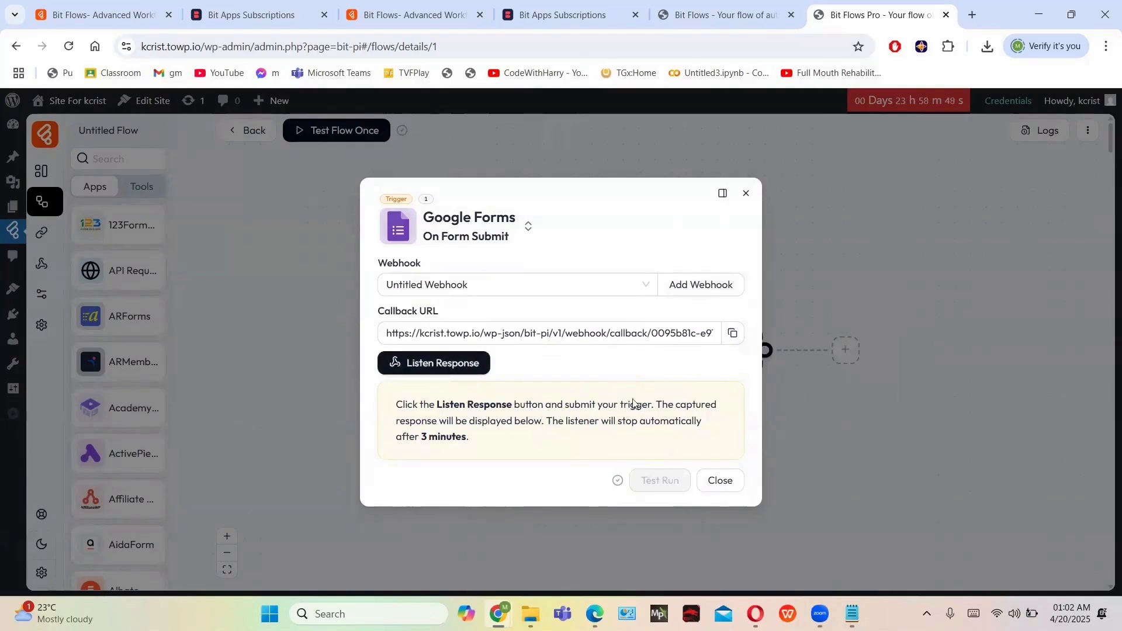
left_click(706, 484)
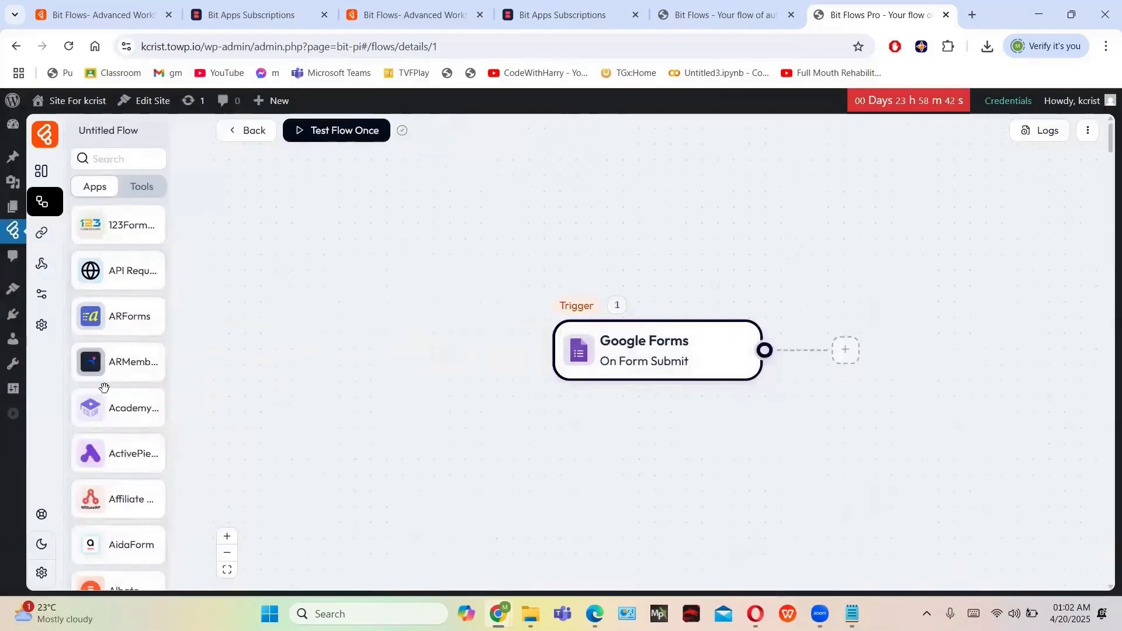
Search the apps panel for 'sheet' and drag Google Sheets in after the trigger
scroll(104, 387, "down", 5)
scroll(104, 388, "up", 5)
left_click(111, 160)
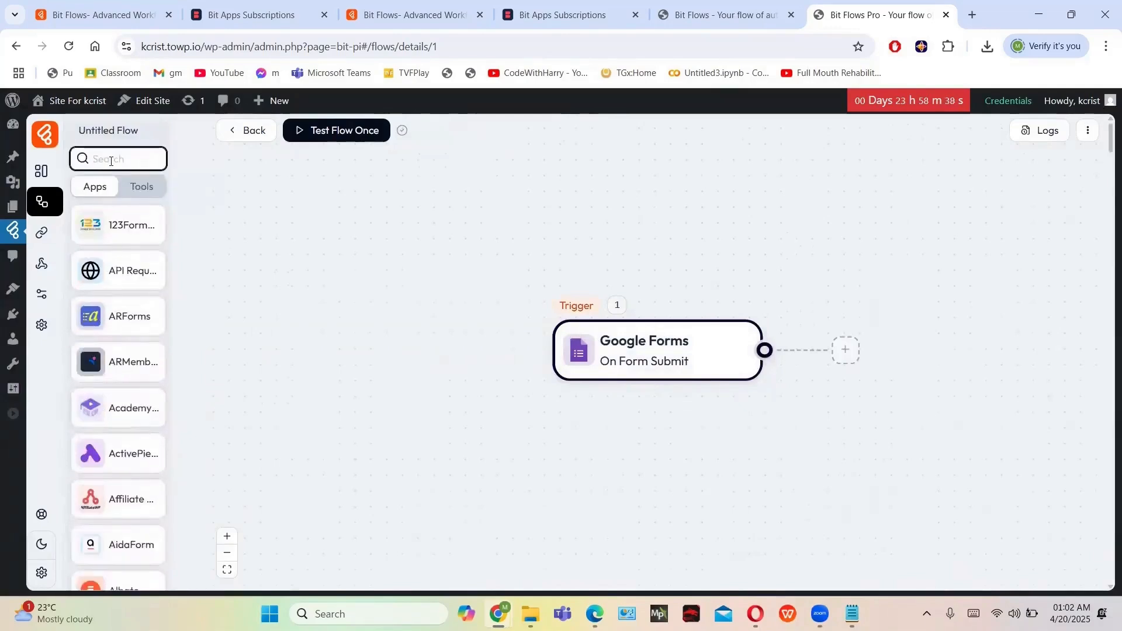
type("sheets")
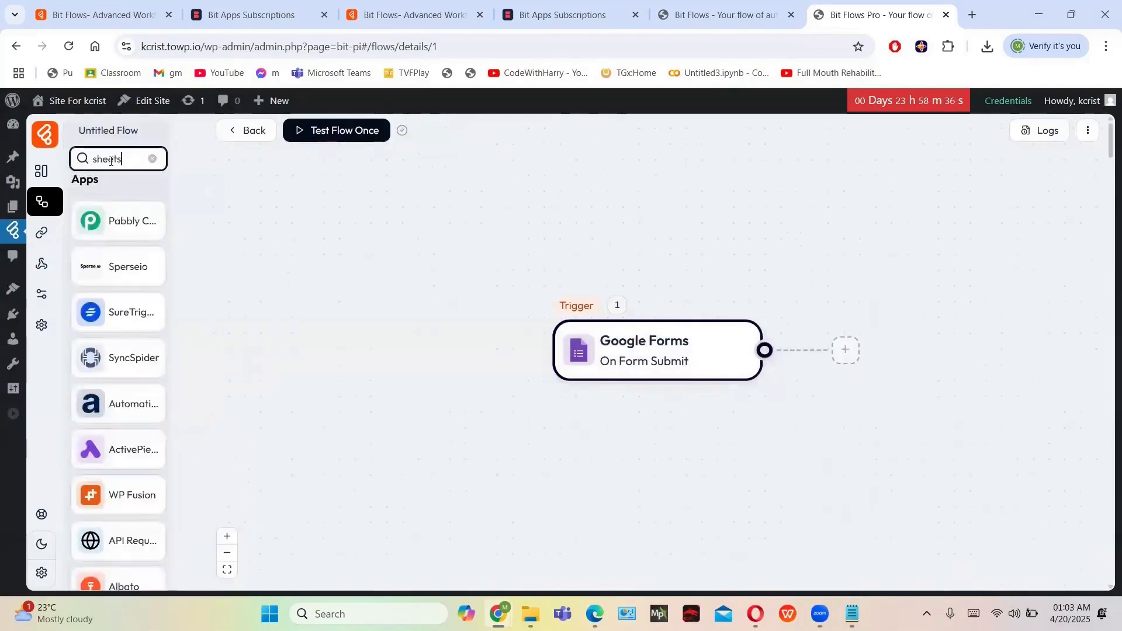
left_click_drag(122, 225, 893, 372)
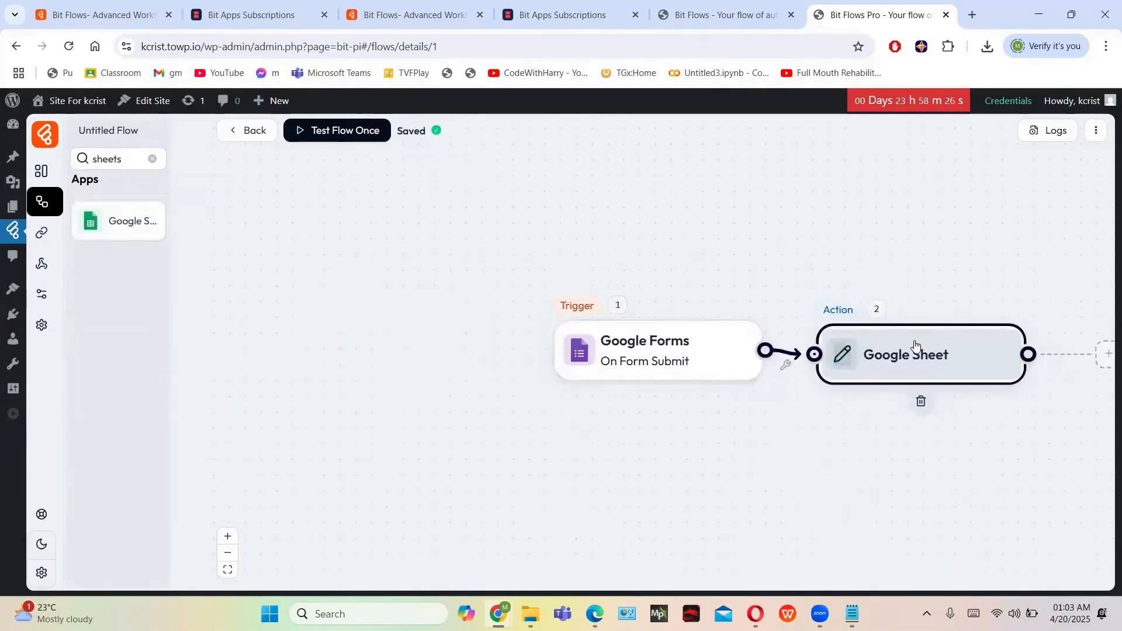
Open the Google Sheet node's action chooser and select Add Row
left_click(943, 350)
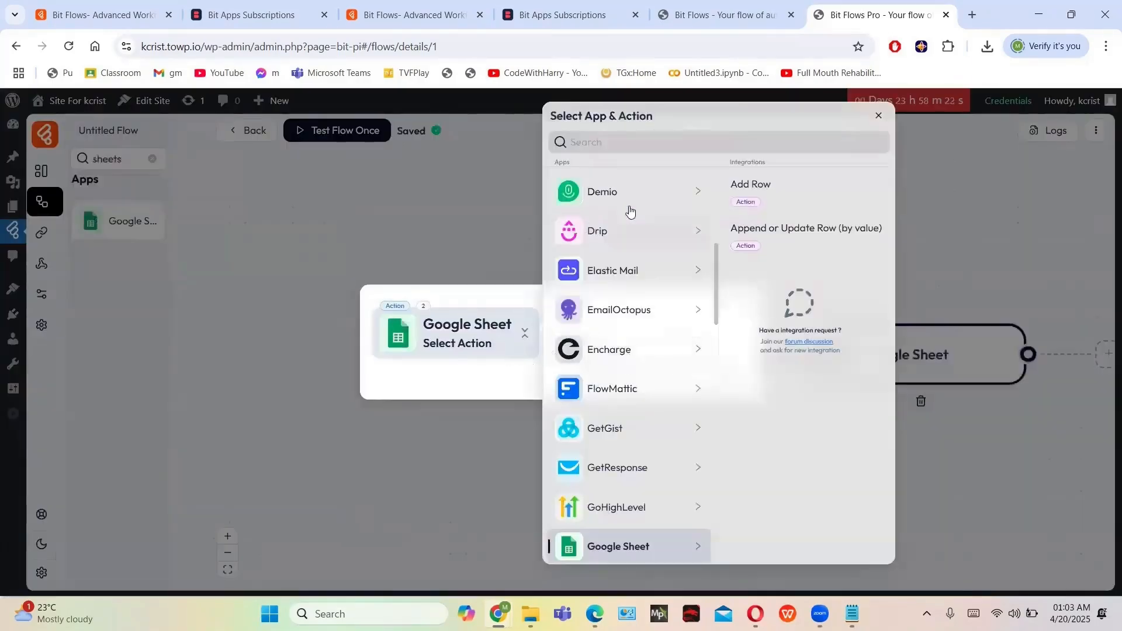
scroll(627, 346, "down", 2)
scroll(630, 345, "up", 8)
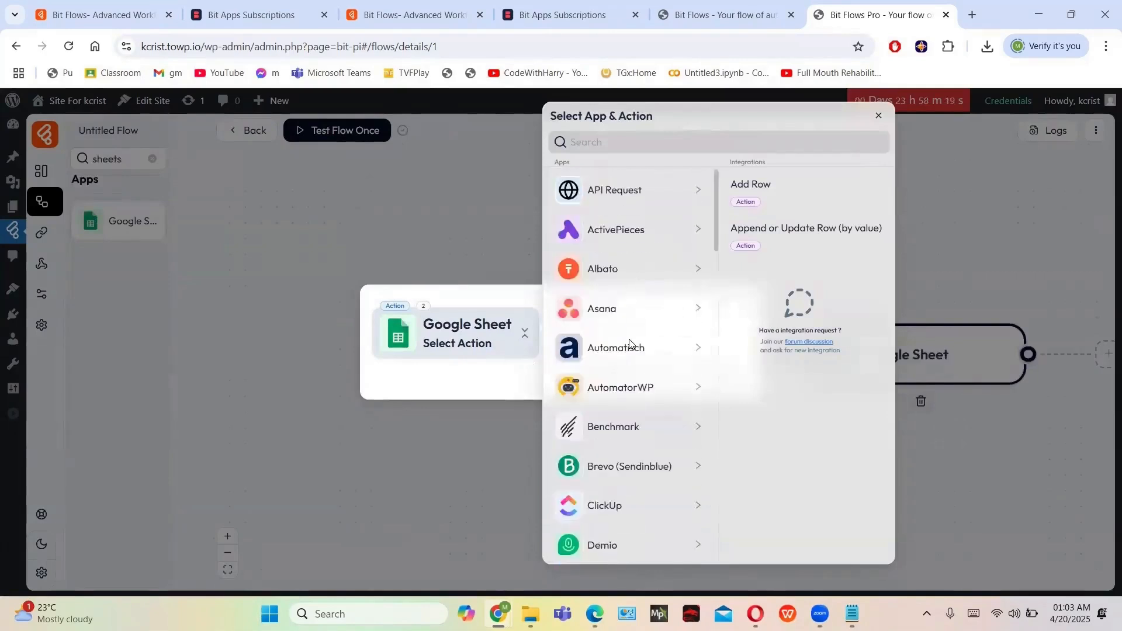
left_click(878, 116)
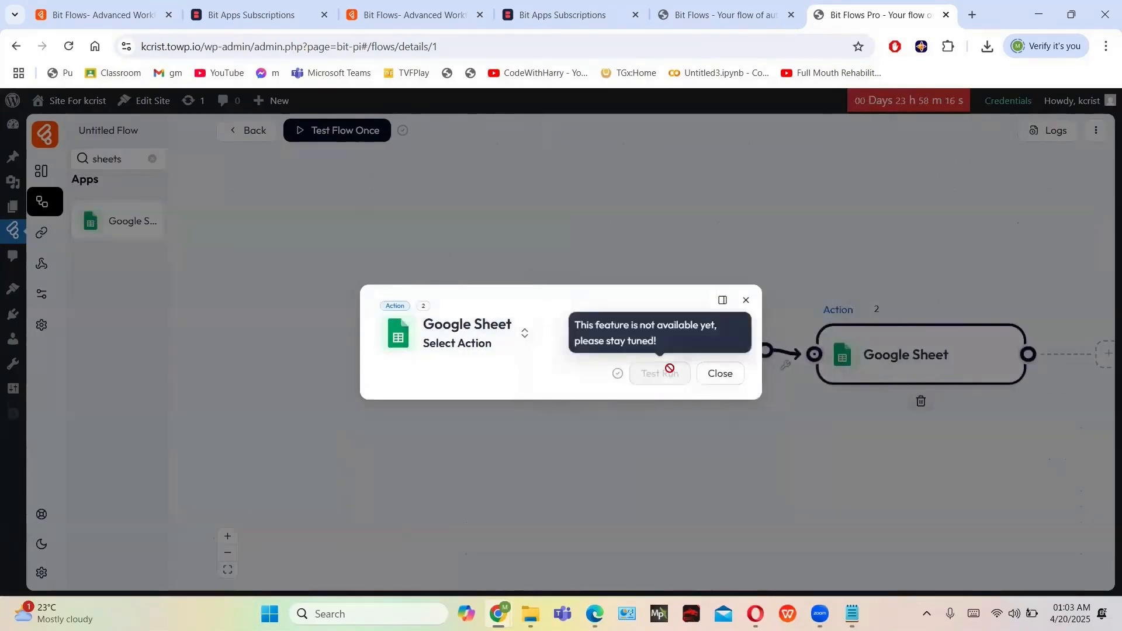
left_click(523, 345)
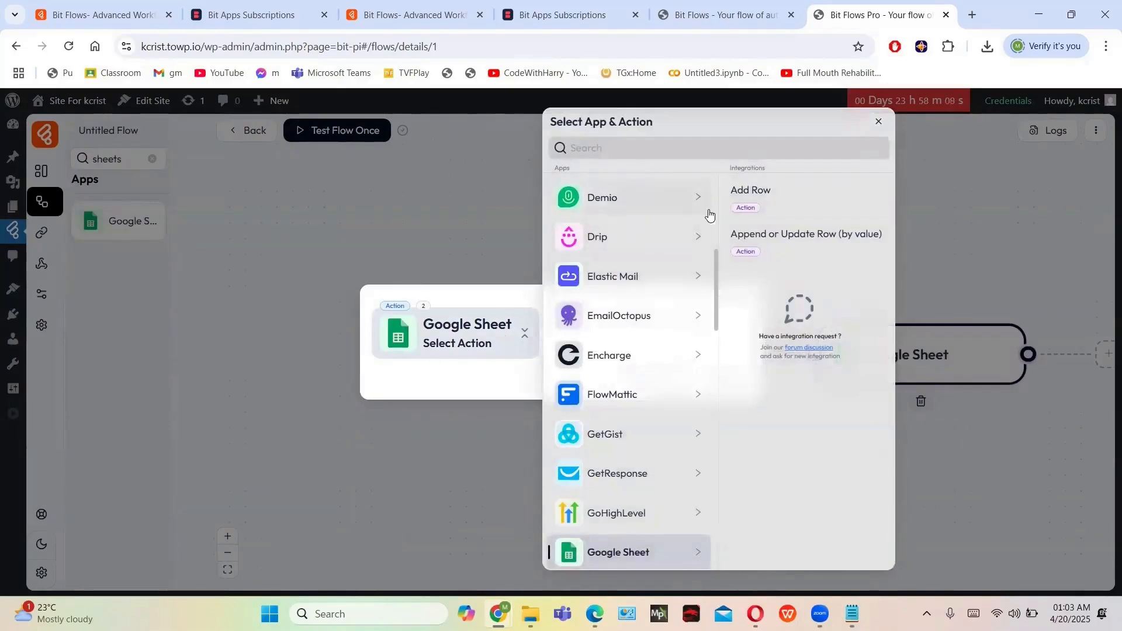
left_click(794, 203)
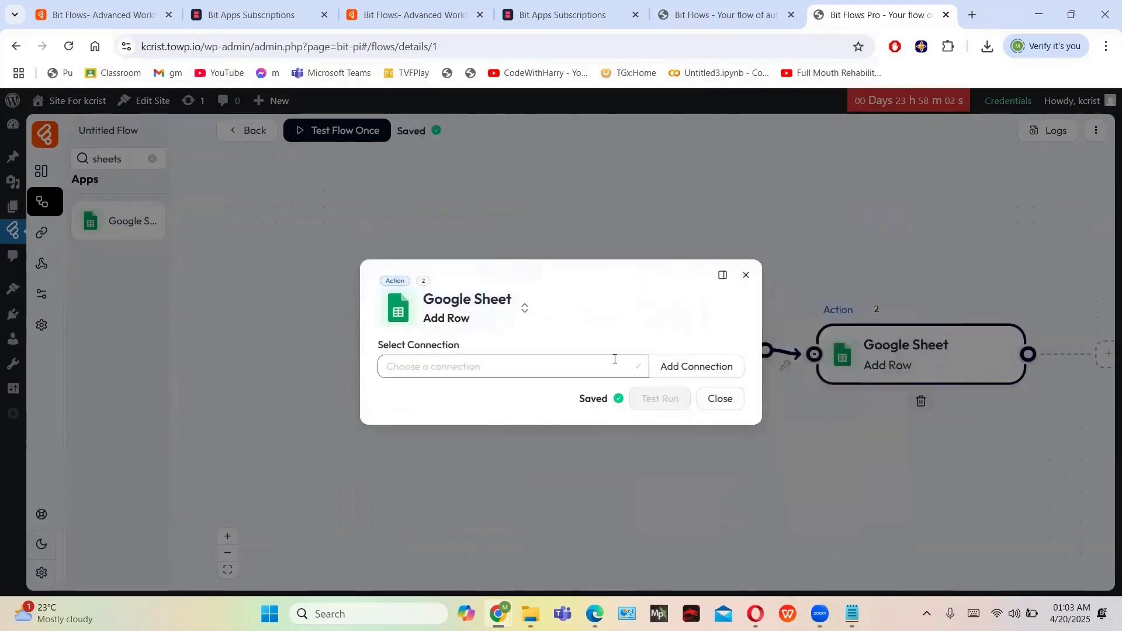
Add a new Google Sheet connection, try connecting with empty credentials, and dismiss the error
left_click(646, 367)
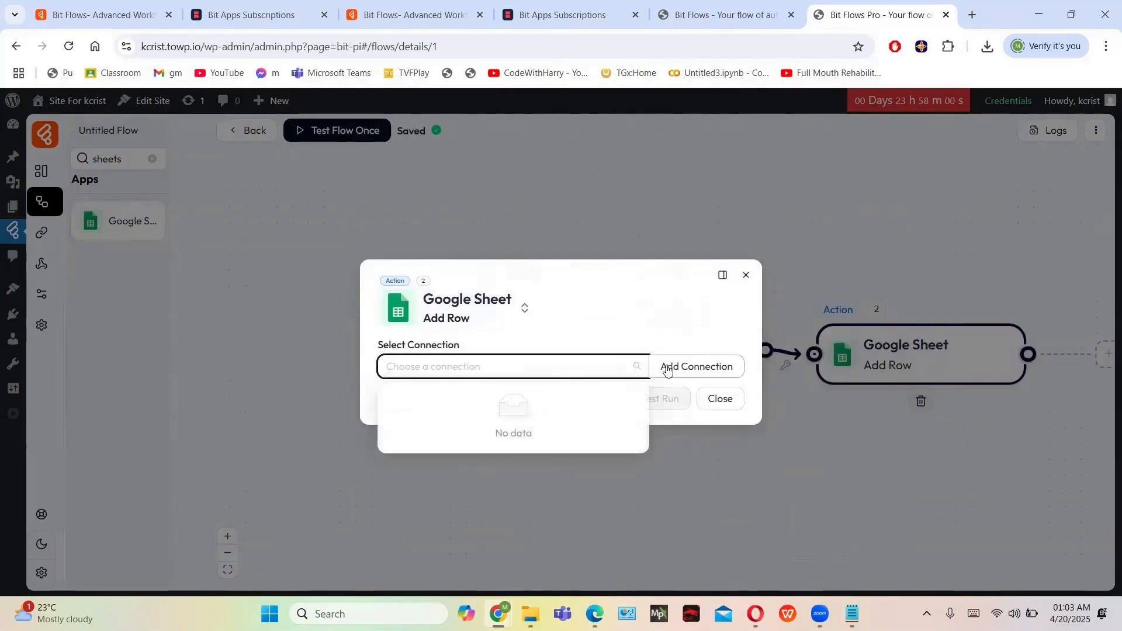
left_click(667, 368)
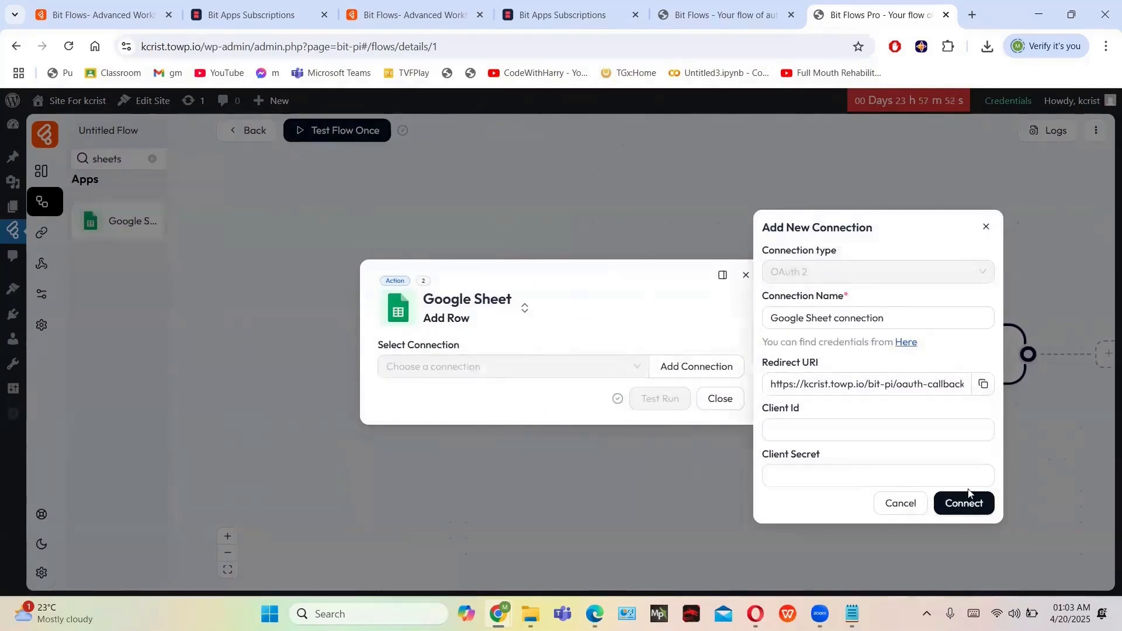
left_click(953, 504)
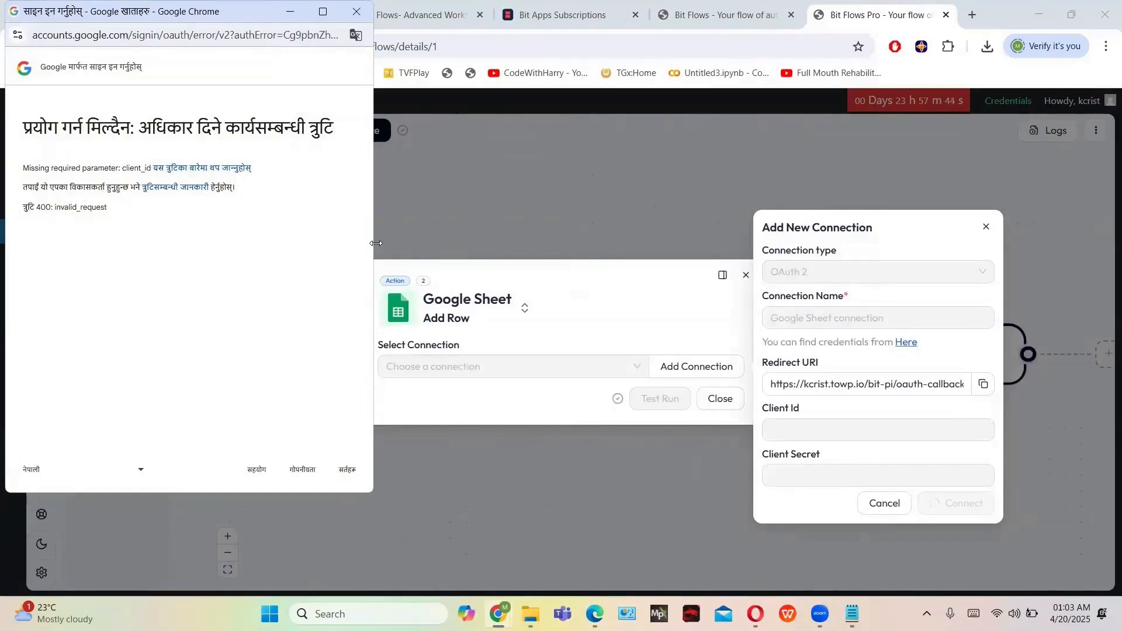
left_click(790, 428)
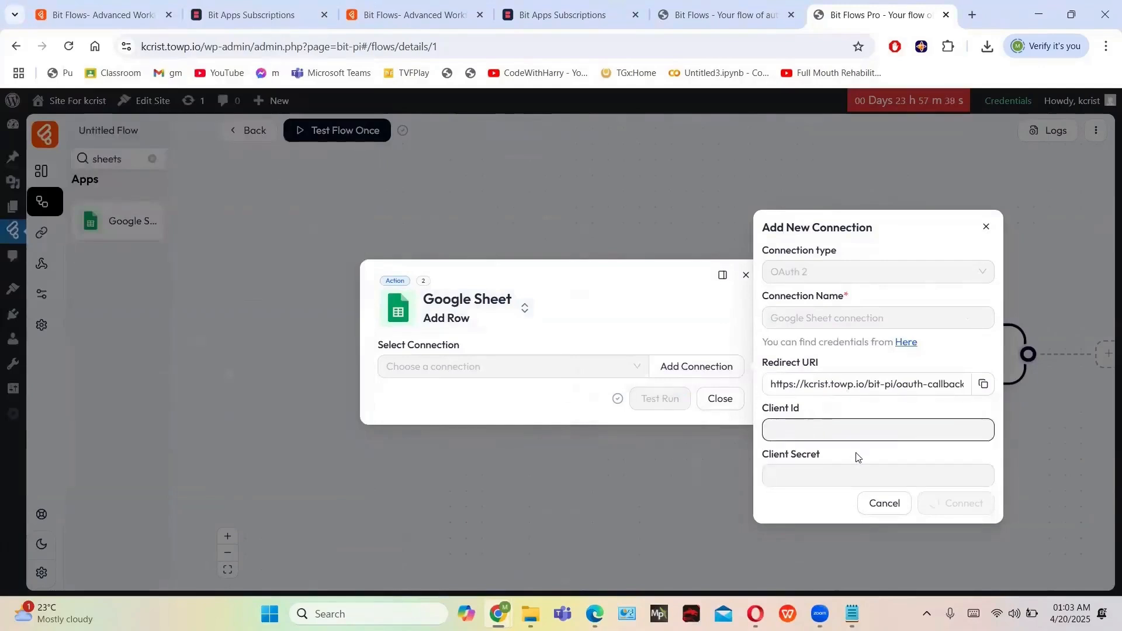
Copy the connection's Redirect URI and load it in a new browser tab
left_click(848, 386)
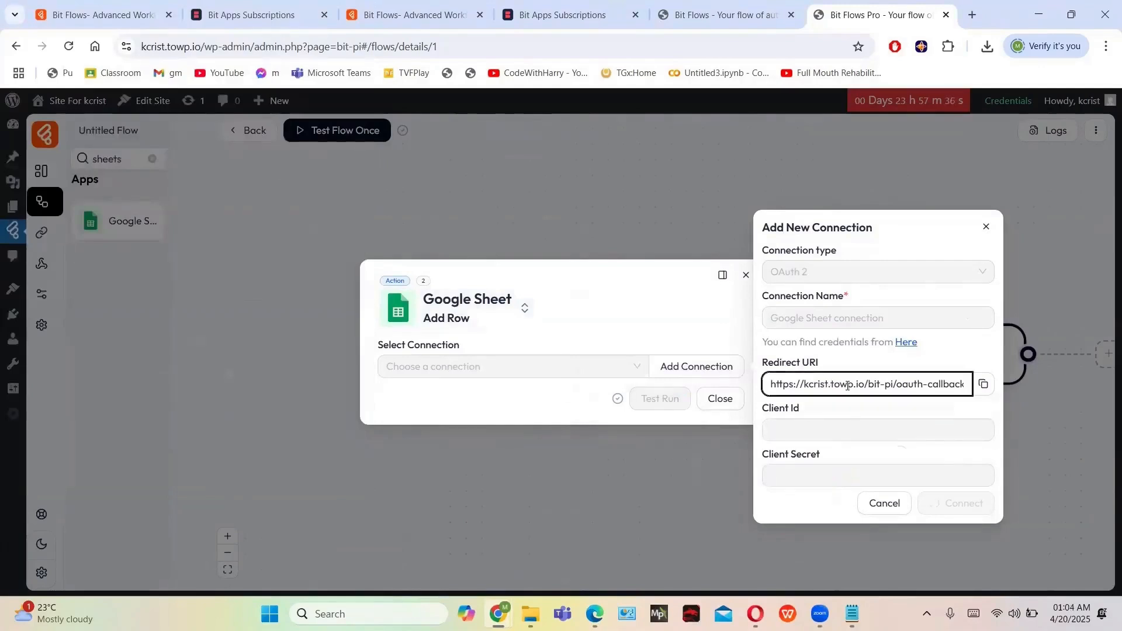
left_click(870, 507)
left_click(697, 366)
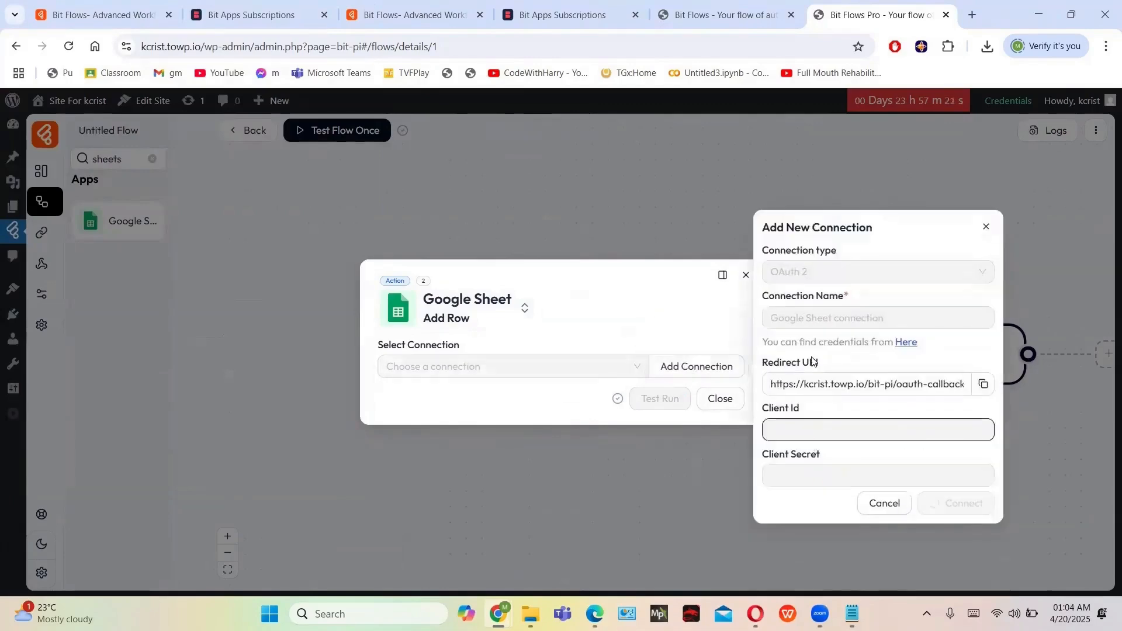
left_click(985, 227)
left_click(686, 374)
left_click(984, 384)
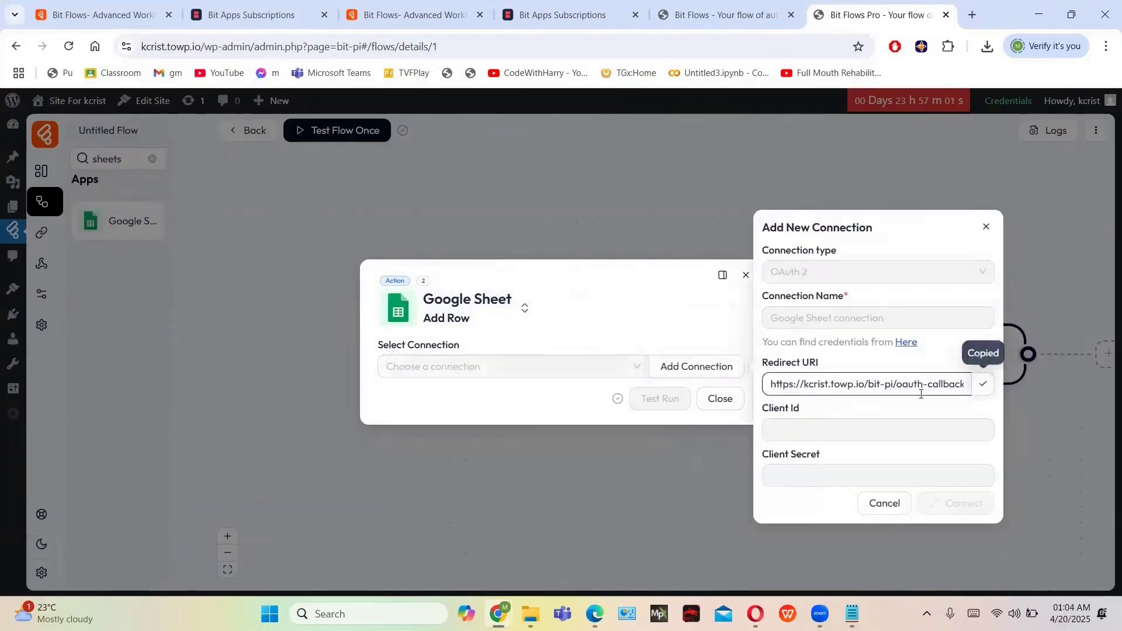
left_click(973, 14)
key("ctrl+v")
key("Return")
Enter a Client Id and Client Secret and retry Connect, closing Google's error windows
left_click(68, 47)
left_click(758, 15)
left_click(727, 367)
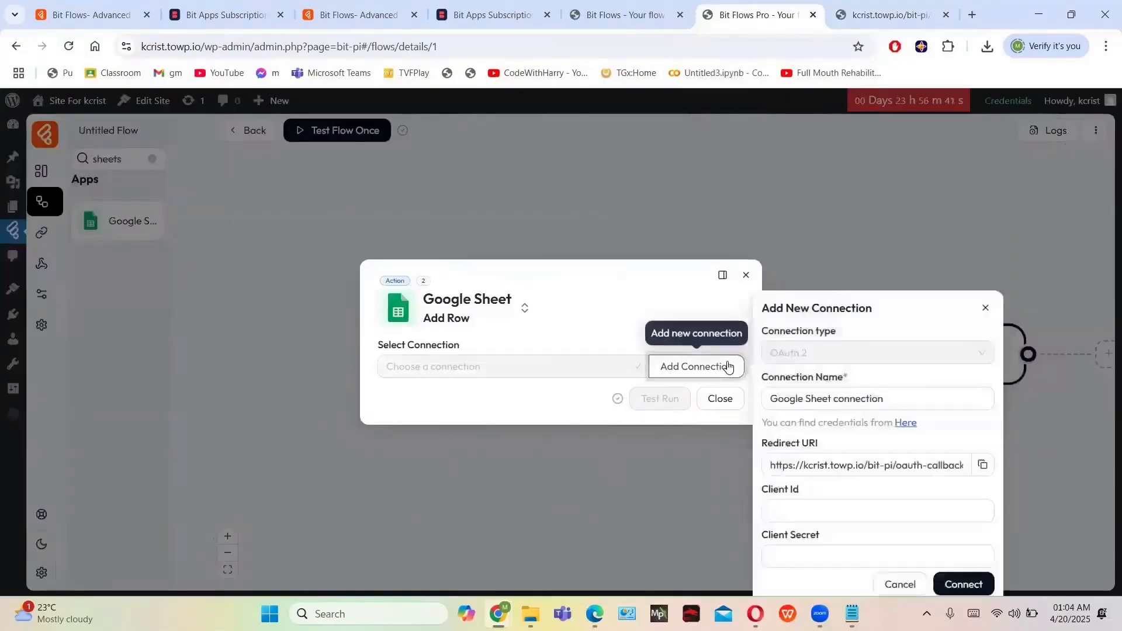
left_click(871, 427)
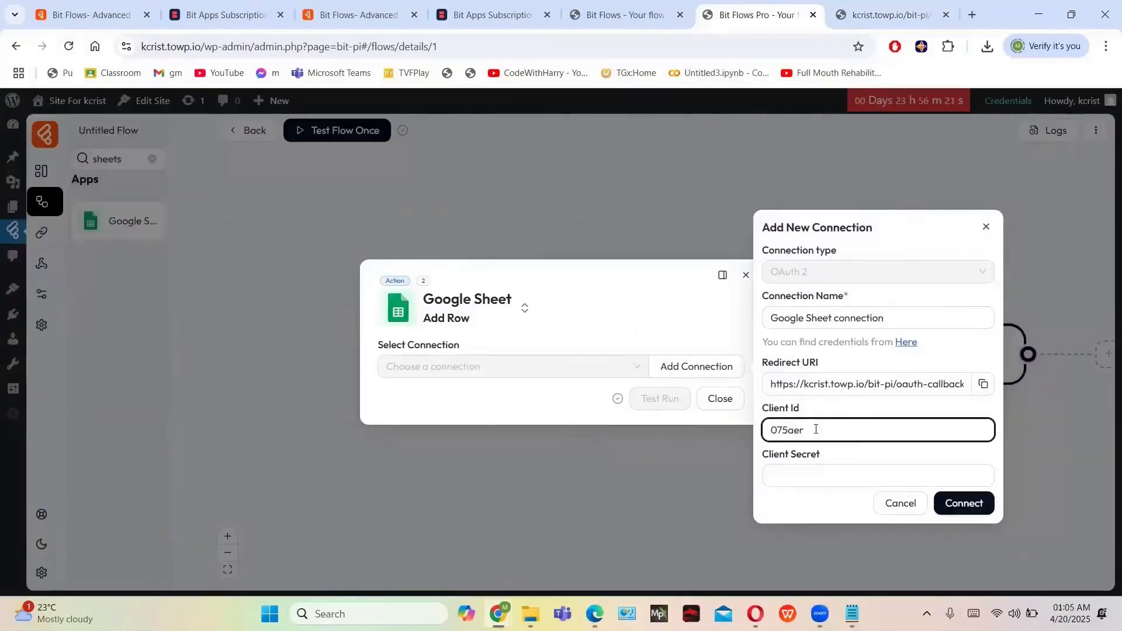
left_click(862, 476)
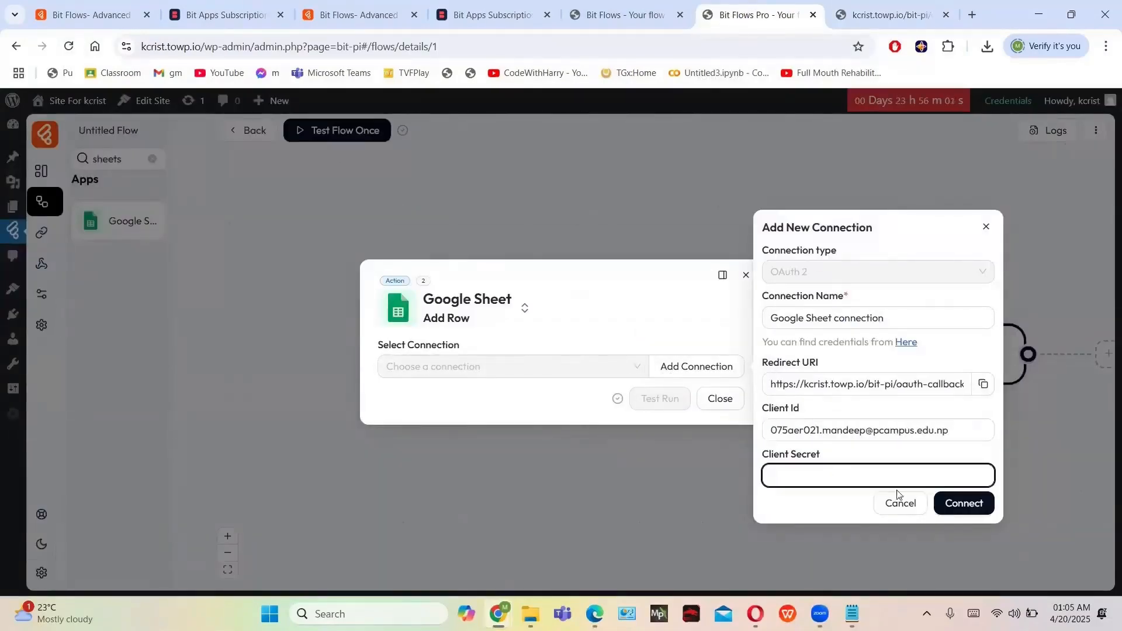
left_click(963, 503)
left_click(361, 9)
left_click(981, 511)
left_click(356, 11)
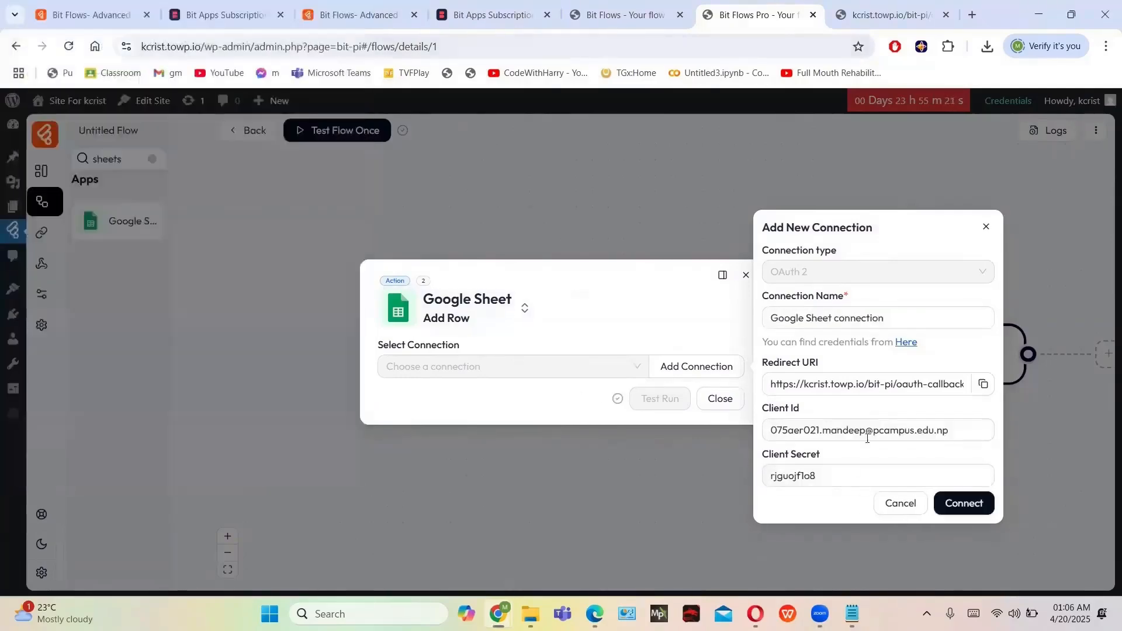
Search 'google sheets' in a new tab and open the Google Sheets page
left_click(973, 15)
type("google sheets")
key("Return")
left_click(193, 249)
Sign in to Google Sheets, open the Untitled spreadsheet, and look at its sharing and settings
left_click(190, 344)
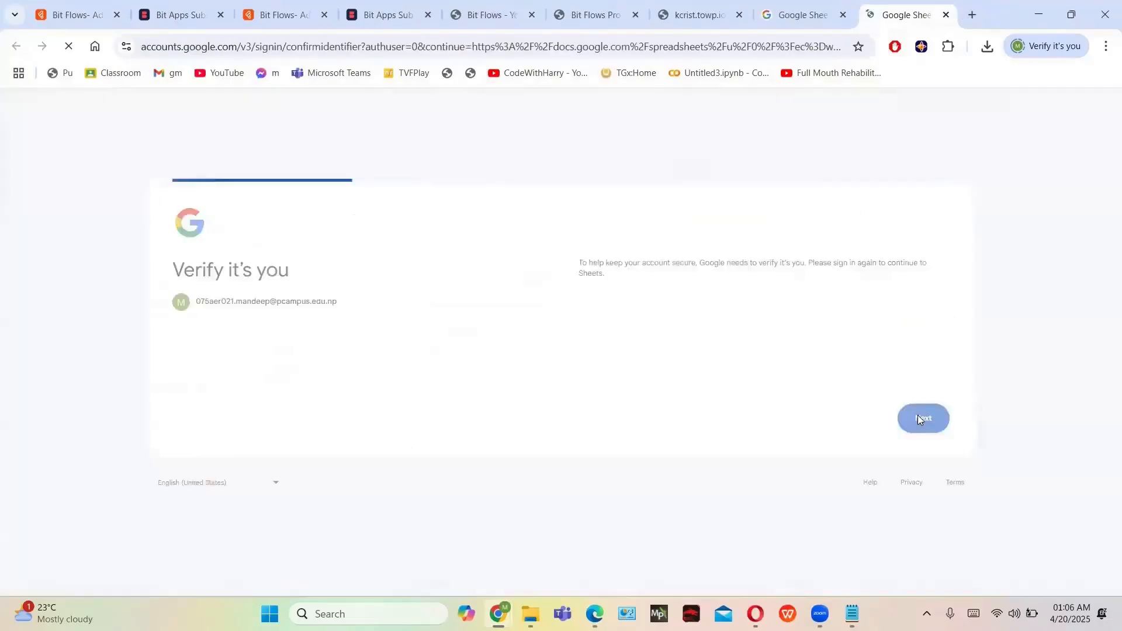
left_click(918, 415)
left_click(918, 415)
left_click(917, 420)
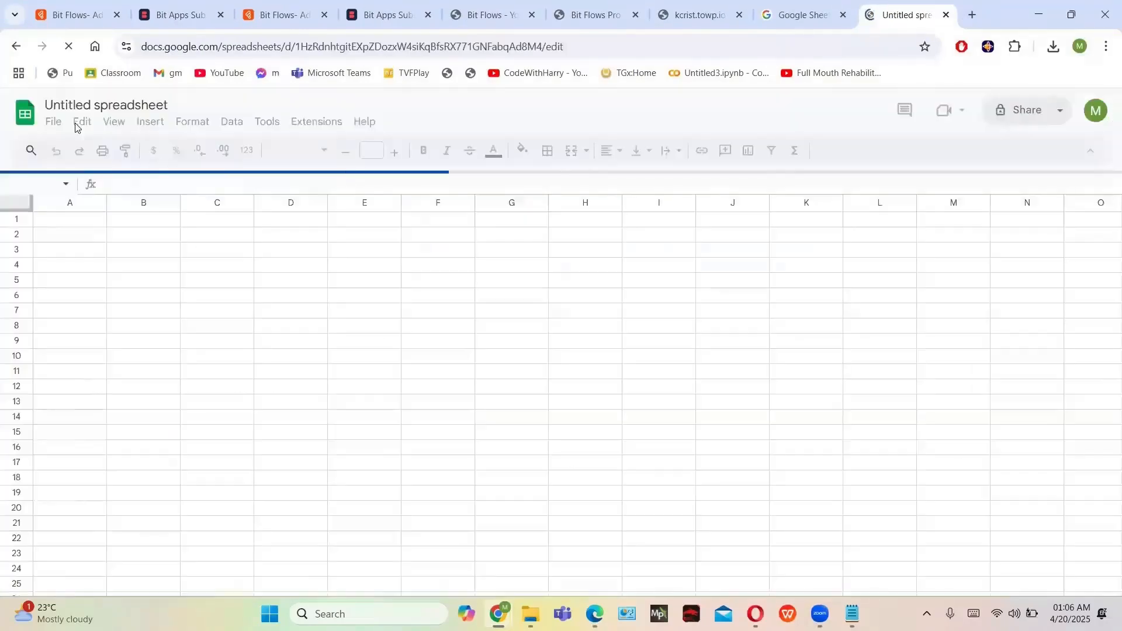
left_click(1060, 110)
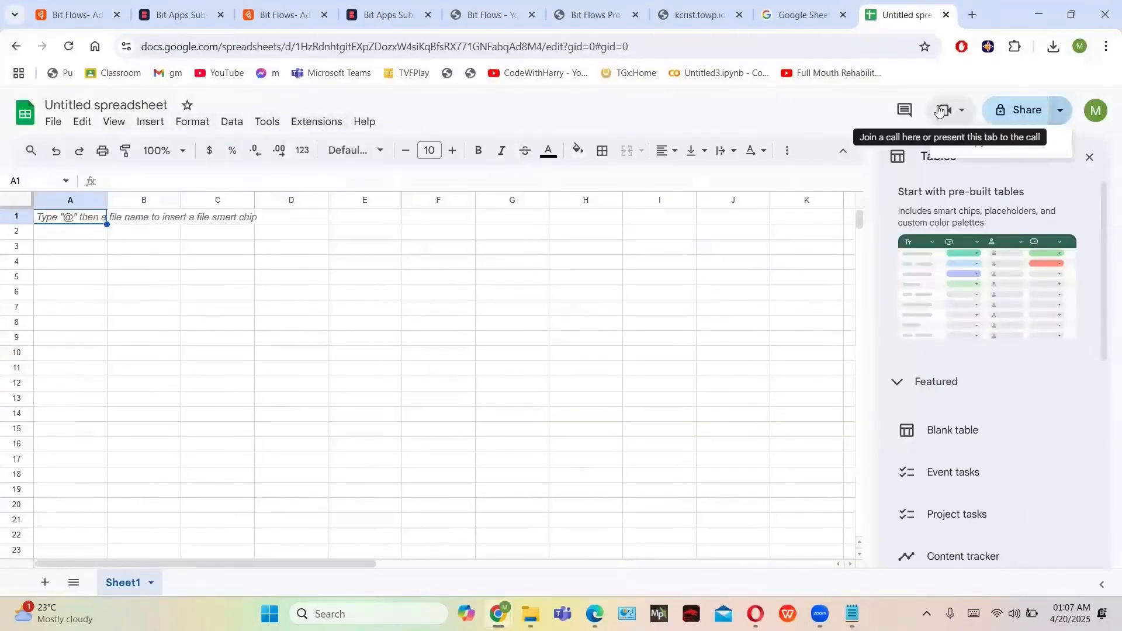
left_click(1029, 111)
left_click(704, 454)
left_click(54, 124)
scroll(117, 409, "down", 1)
left_click(111, 528)
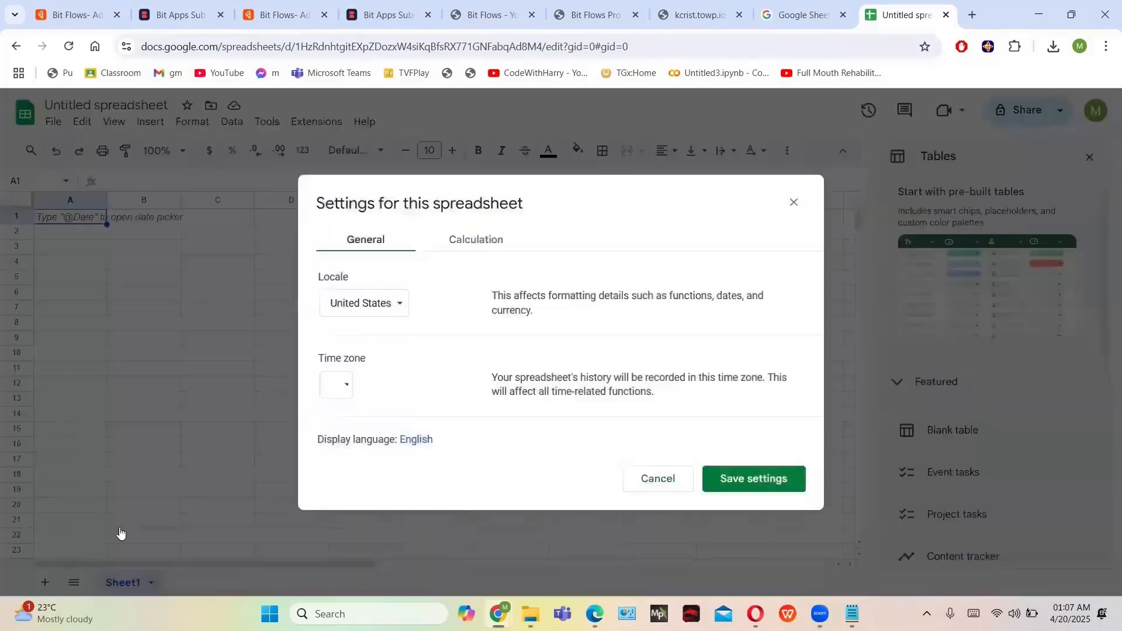
Return to the Bit Flows connection form and follow its credentials link
key("Escape")
left_click(695, 14)
left_click(594, 15)
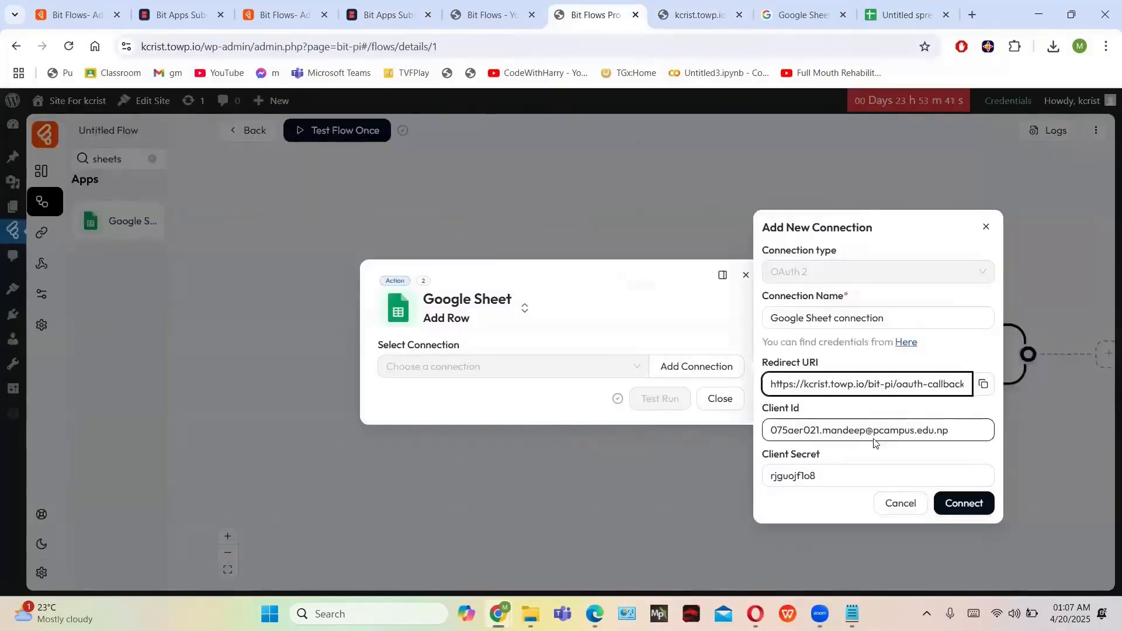
left_click(906, 342)
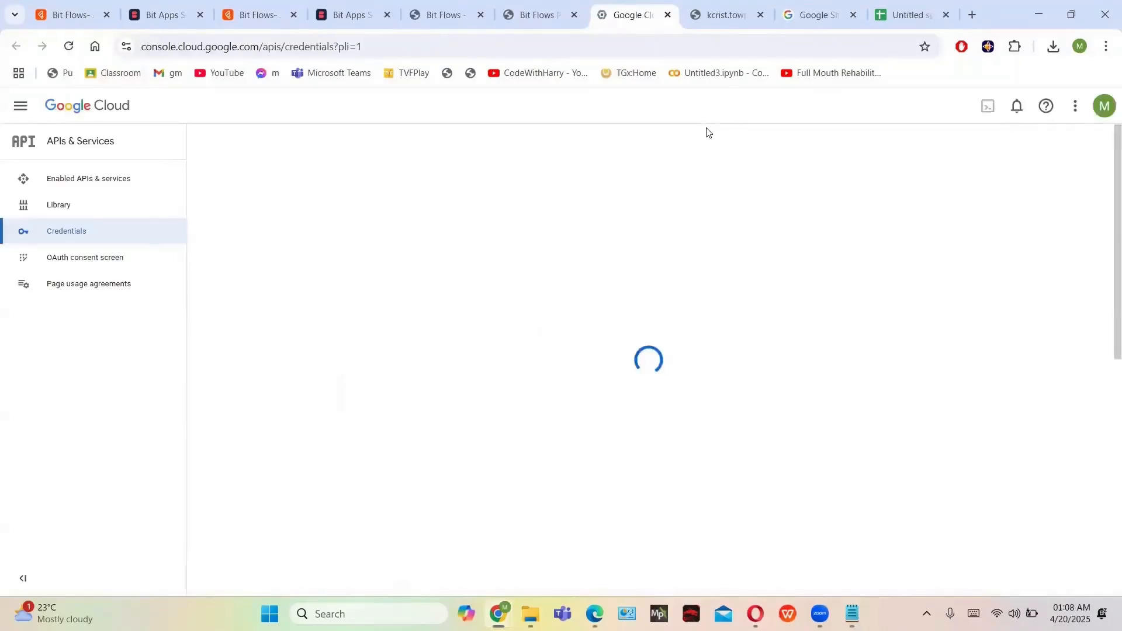
Configure the 'Bitflows' OAuth consent screen for External users with support and contact emails
left_click(1009, 258)
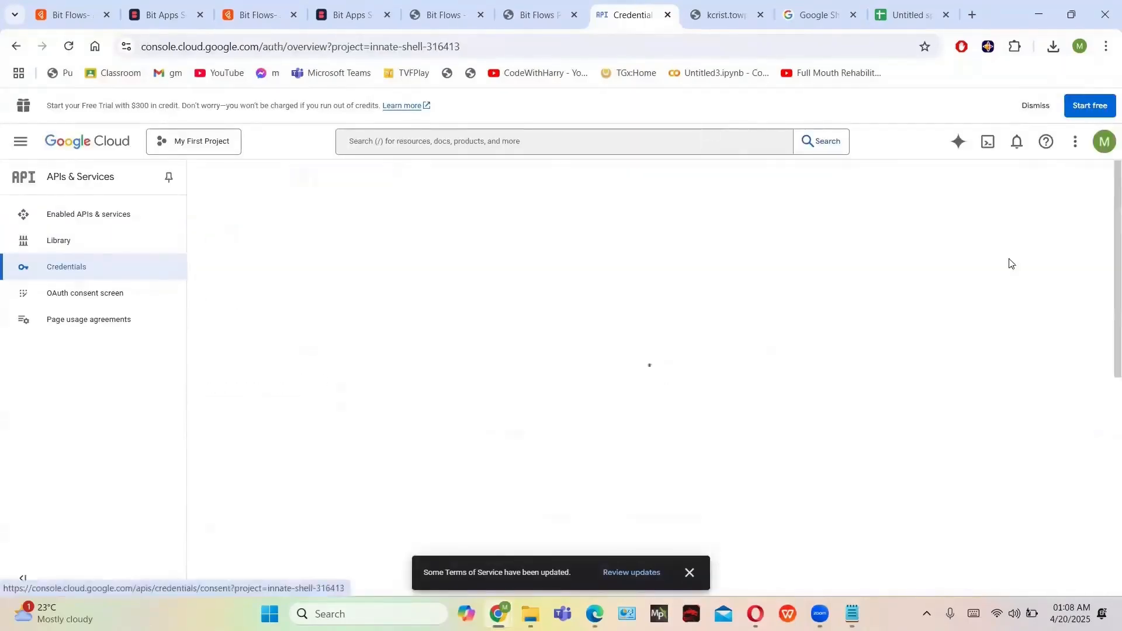
left_click(653, 529)
left_click(343, 288)
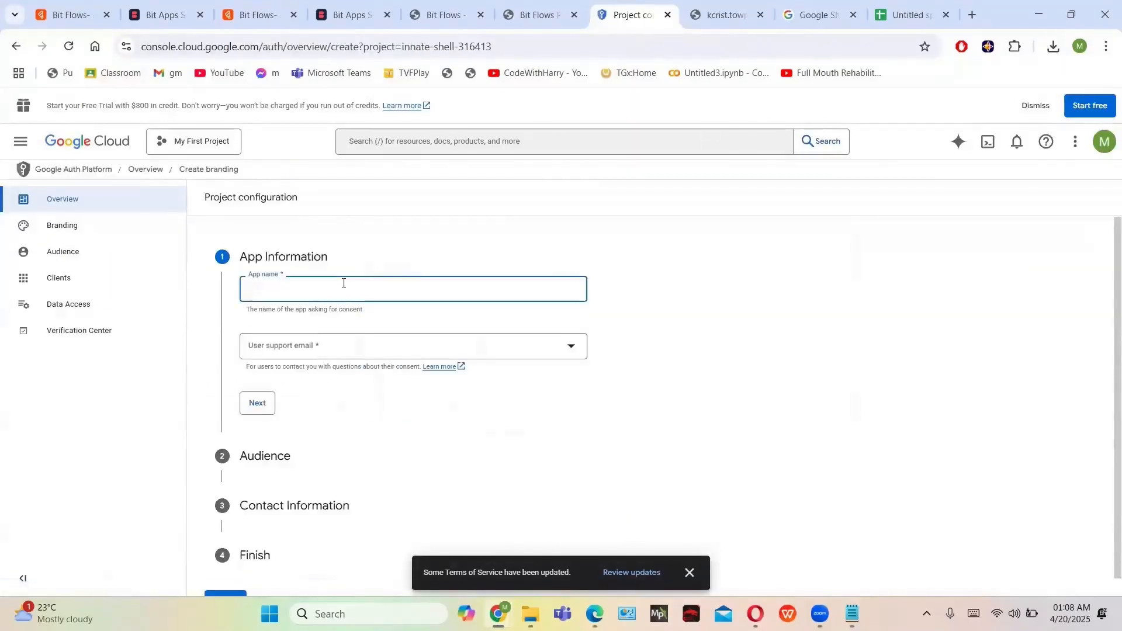
type("Bitflows")
left_click(328, 349)
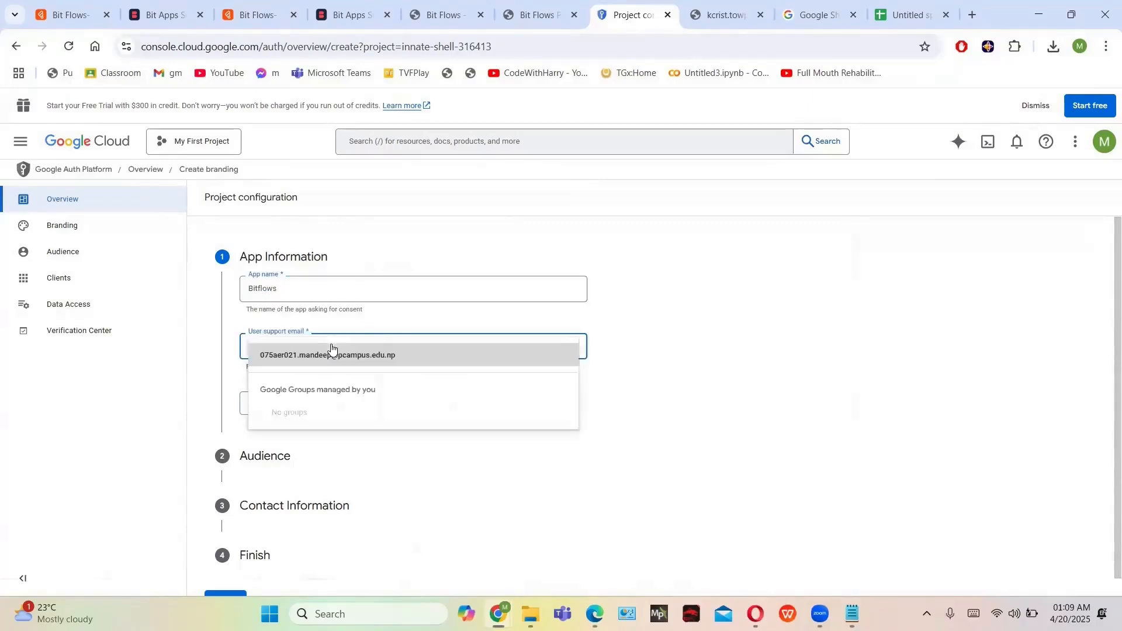
left_click(350, 353)
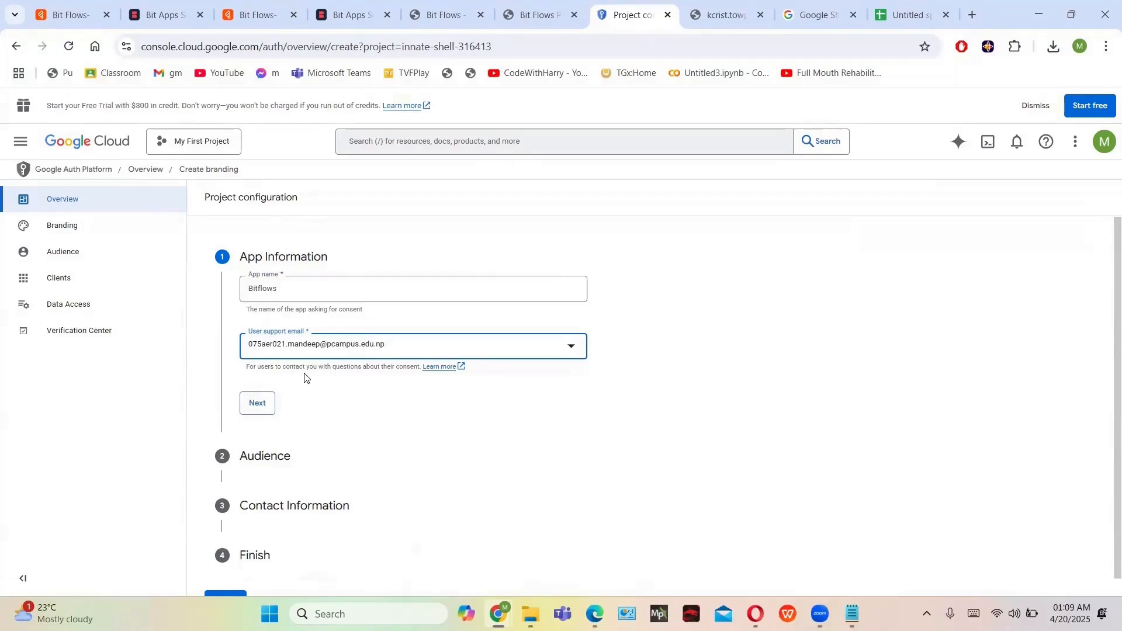
scroll(304, 377, "down", 1)
left_click(254, 394)
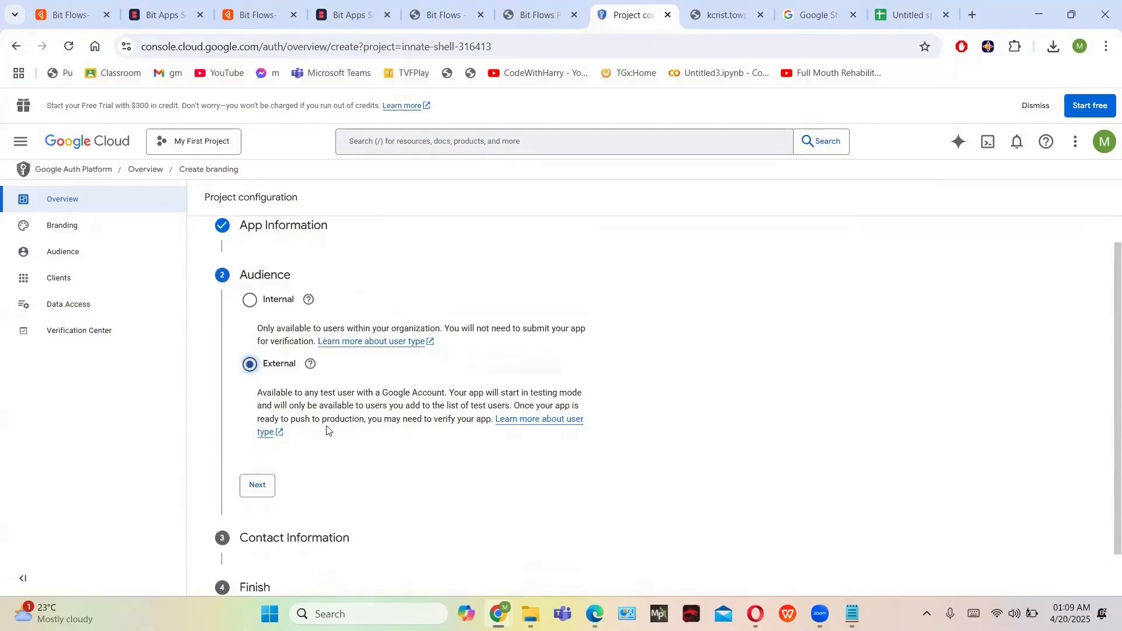
scroll(327, 431, "down", 1)
left_click(257, 434)
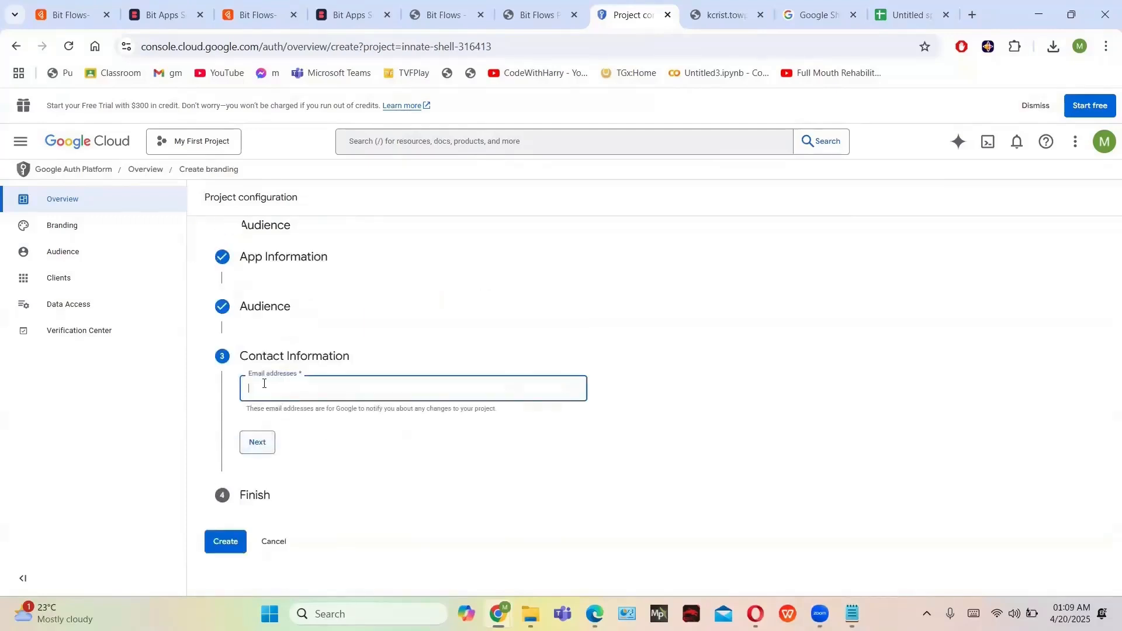
left_click(257, 442)
left_click(250, 431)
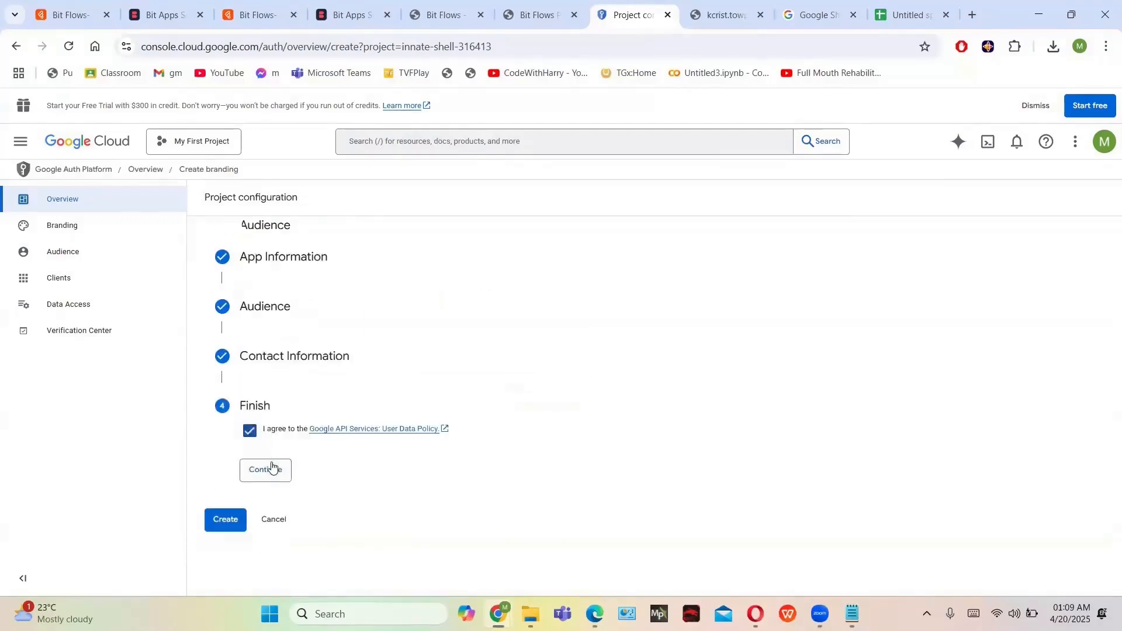
left_click(271, 467)
left_click(226, 454)
Create a Desktop app OAuth client, Desktop client 1, and return to the Client Id field
left_click(1022, 295)
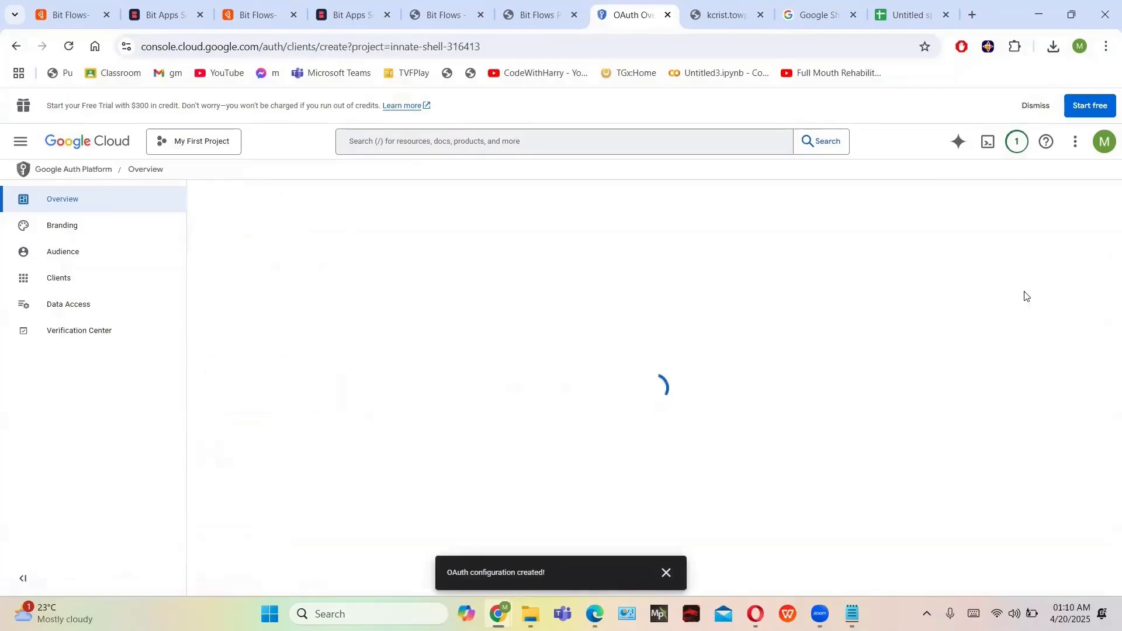
left_click(444, 295)
left_click(312, 421)
left_click(226, 434)
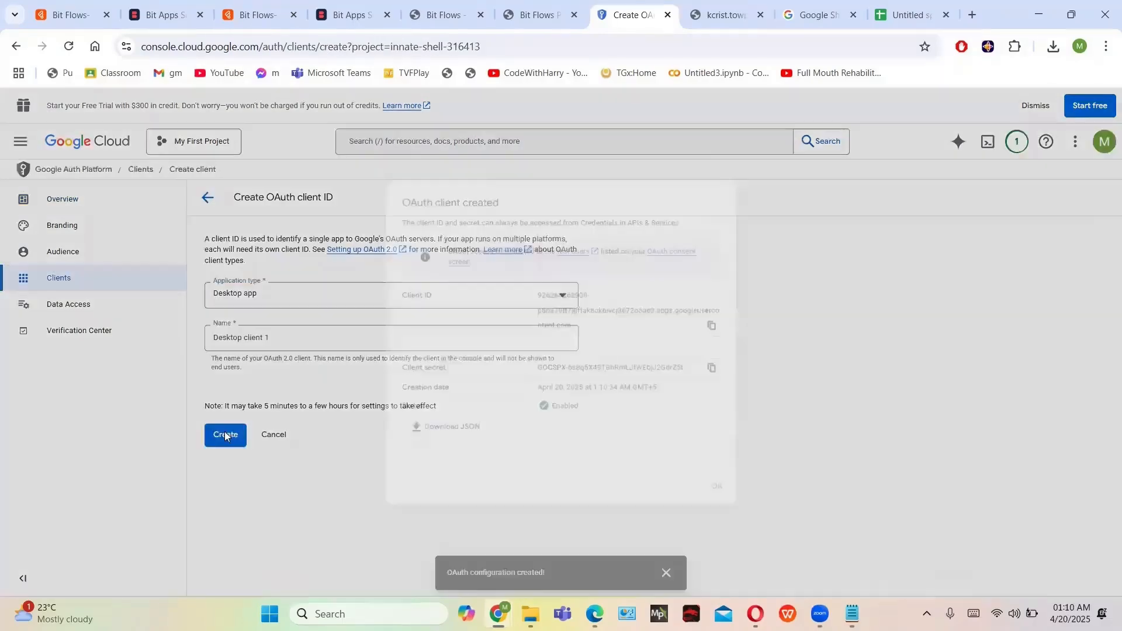
left_click(538, 14)
left_click(958, 431)
Paste the new OAuth client ID and replace the Client Secret with the new secret
key("ctrl+v")
triple_click(847, 475)
key("BackSpace")
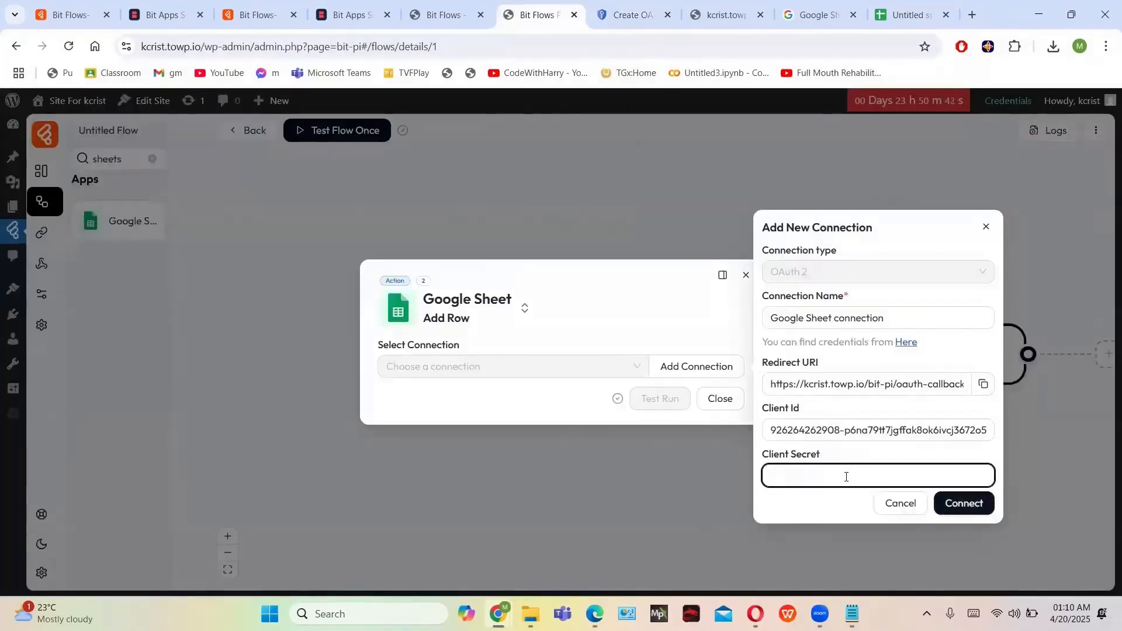
left_click(626, 14)
left_click(721, 371)
left_click(537, 15)
key("ctrl+v")
left_click(964, 503)
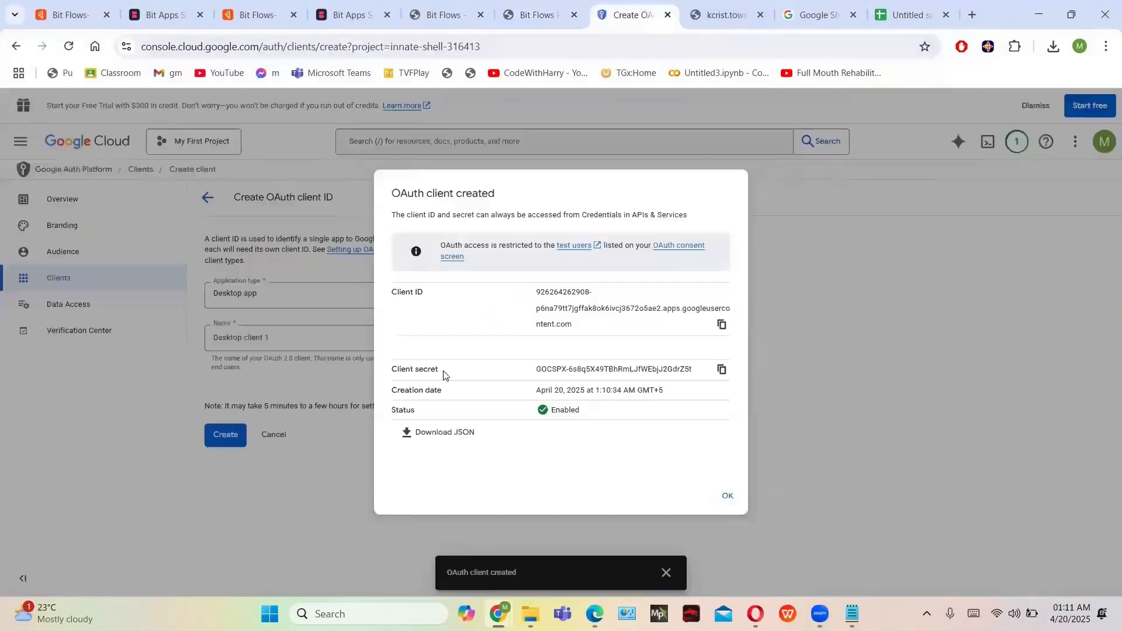
Retry the Google Sheet connection, which fails with Error 400: redirect_uri_mismatch
left_click(712, 494)
left_click(35, 263)
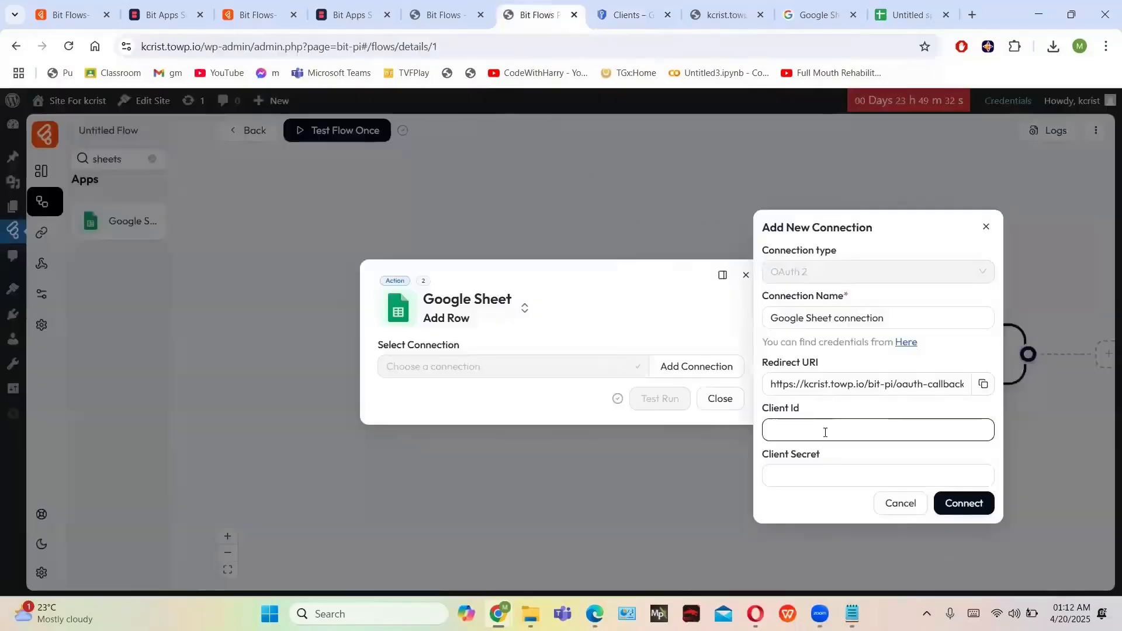
left_click(825, 432)
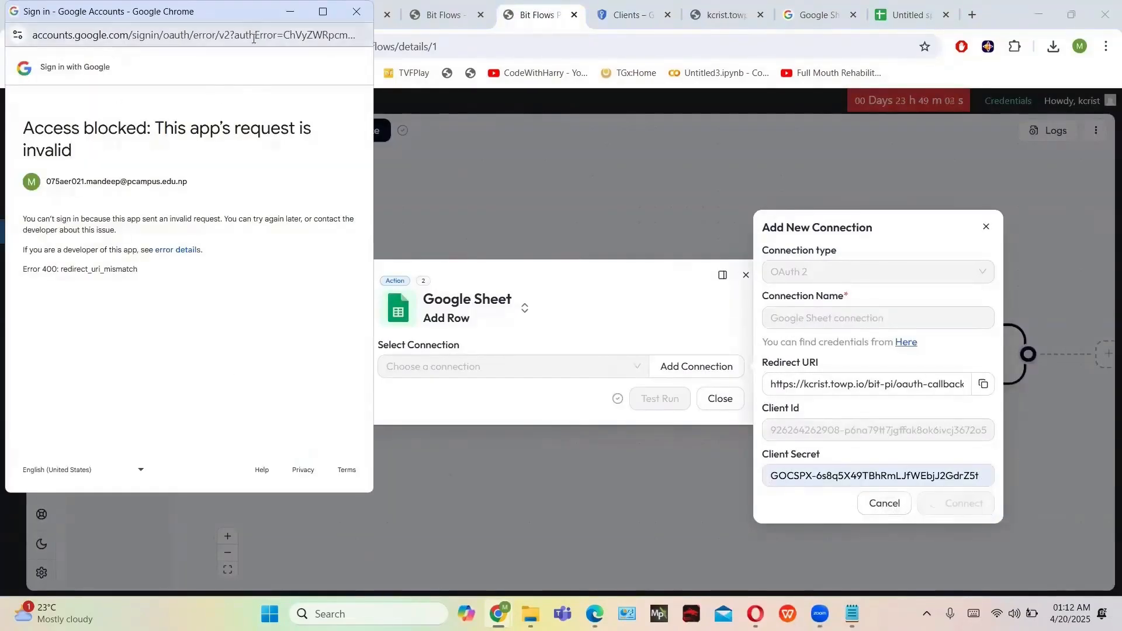
left_click_drag(237, 33, 293, 142)
left_click_drag(220, 14, 349, 193)
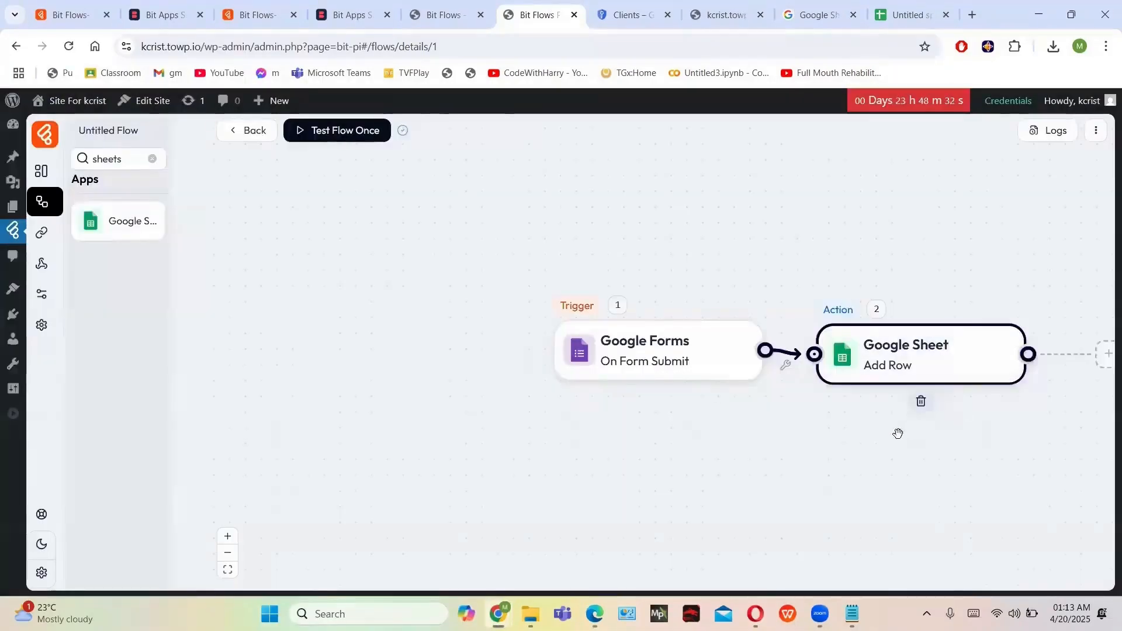
Go through Connections, Webhooks and Custom Apps, and start a new custom app description with 'mod'
left_click(42, 233)
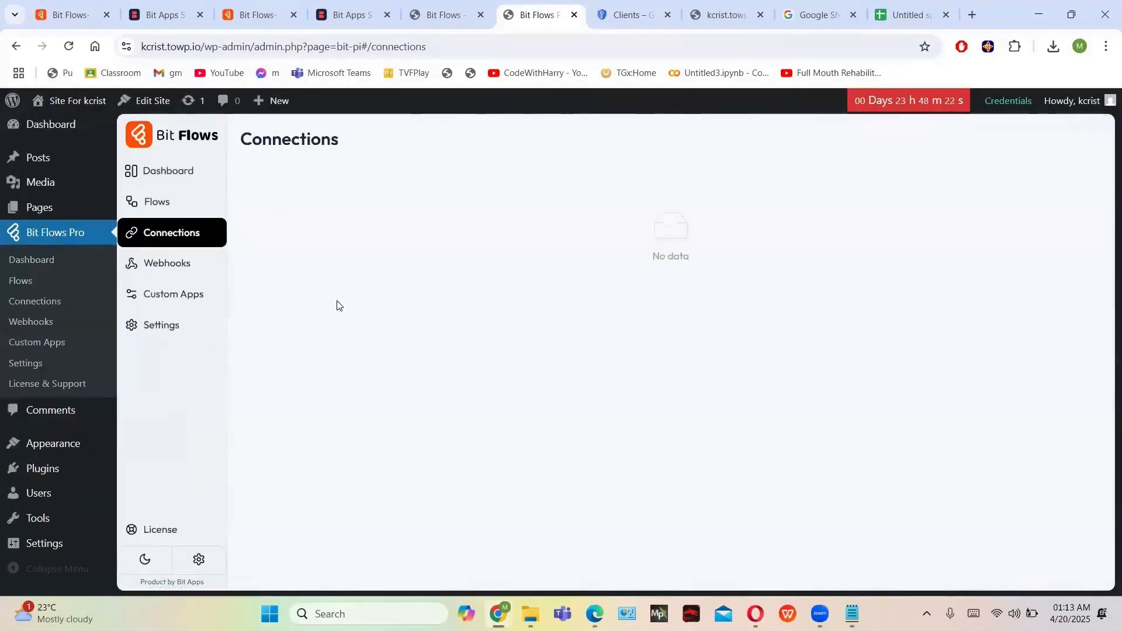
left_click(168, 264)
left_click(195, 298)
left_click(404, 139)
left_click(444, 278)
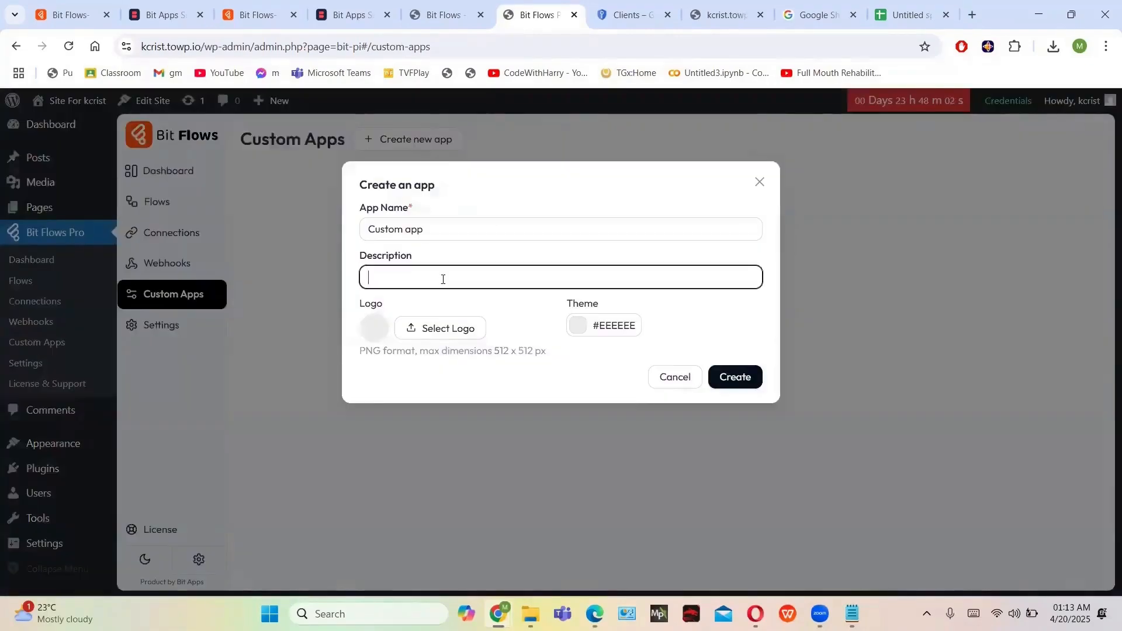
type("mod")
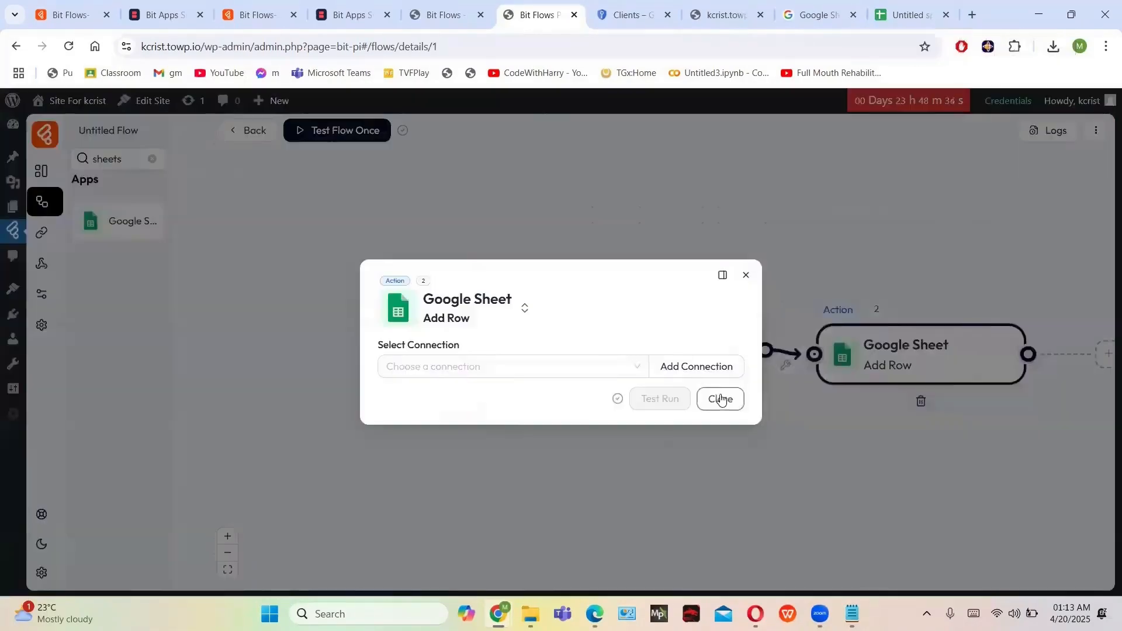
Close the Google Sheet Add Row settings and return via Connections and Webhooks to Custom Apps
left_click(720, 399)
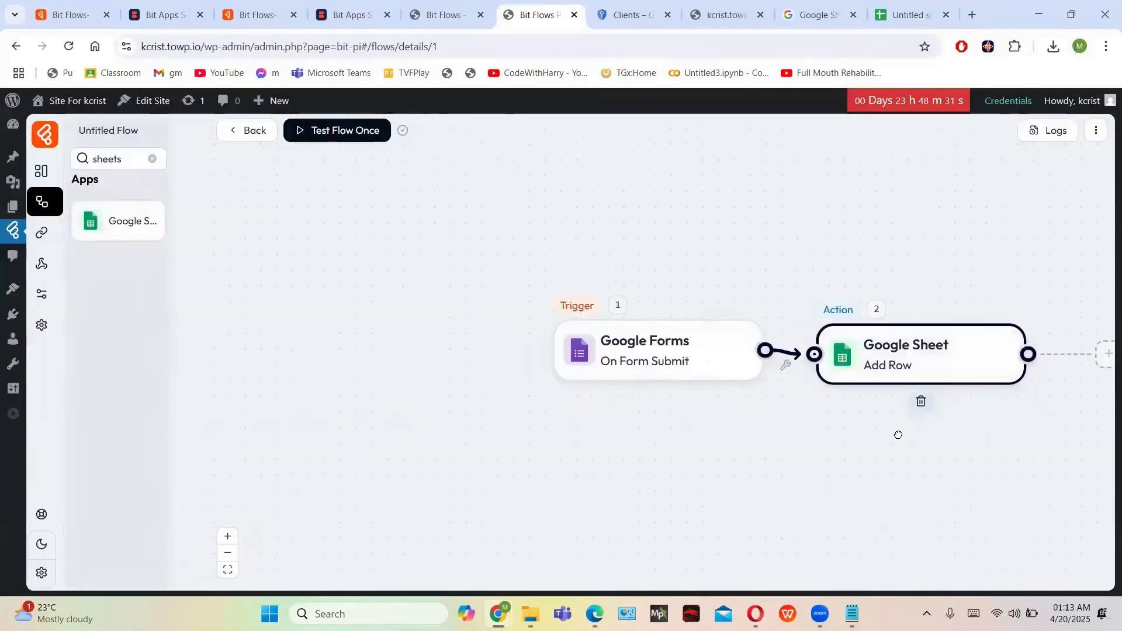
left_click_drag(898, 435, 882, 470)
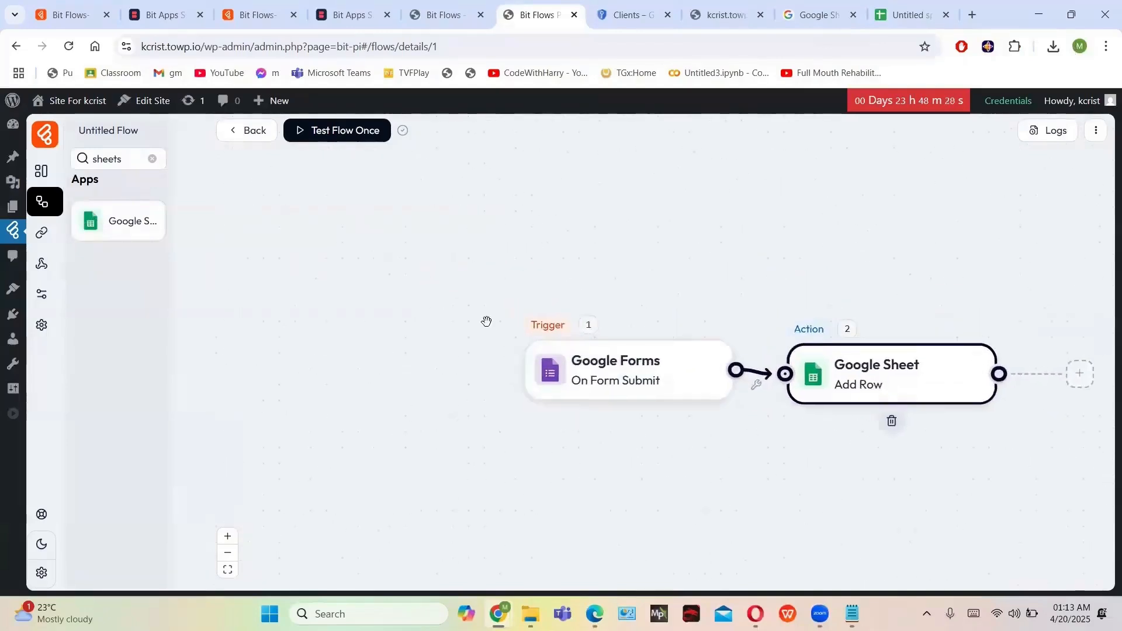
left_click(51, 238)
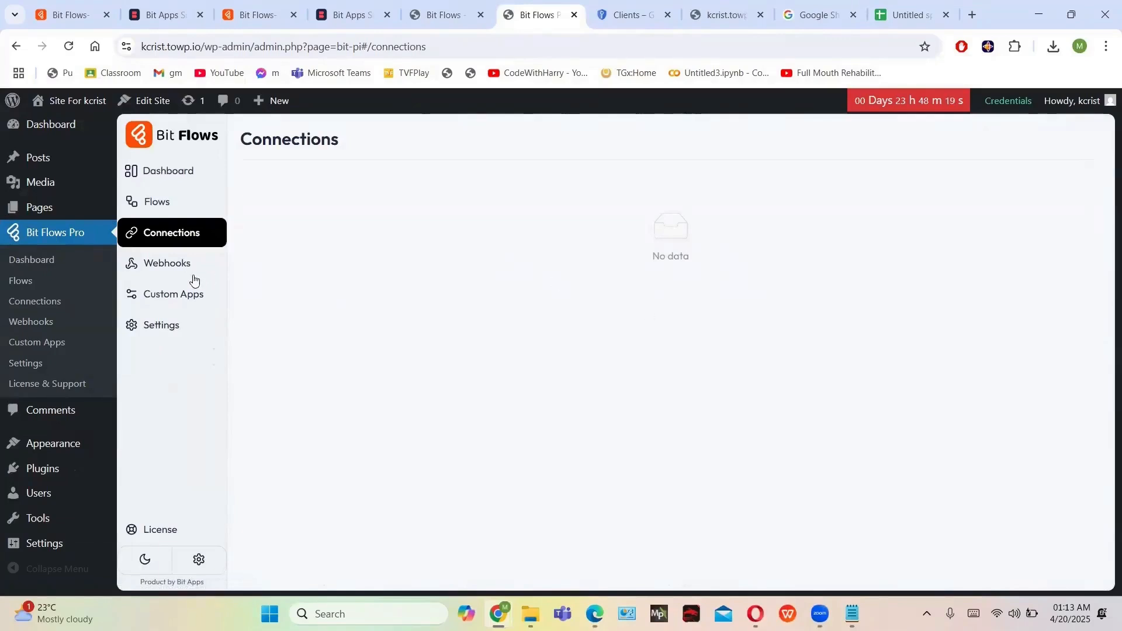
left_click(168, 267)
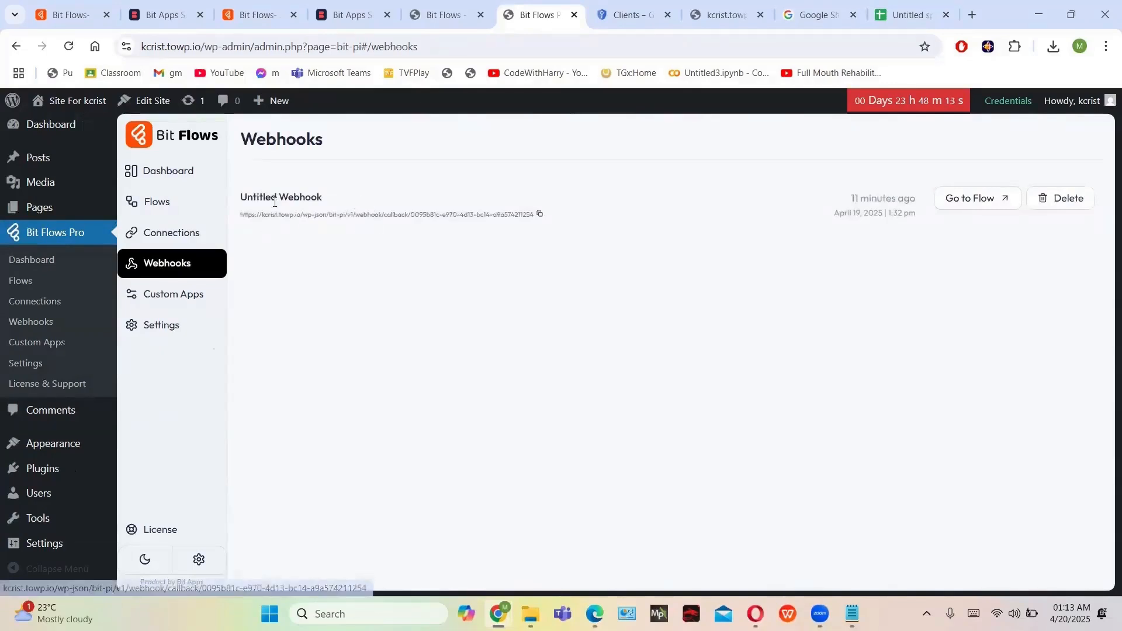
left_click(194, 300)
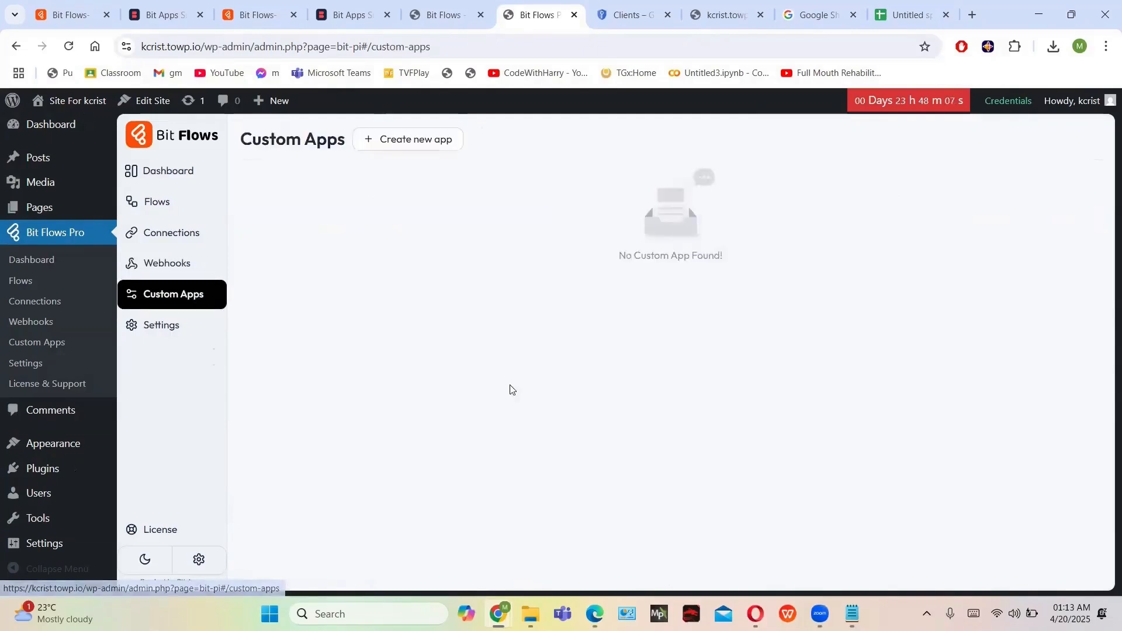
Create a new custom app with the description 'marketing'
left_click(439, 141)
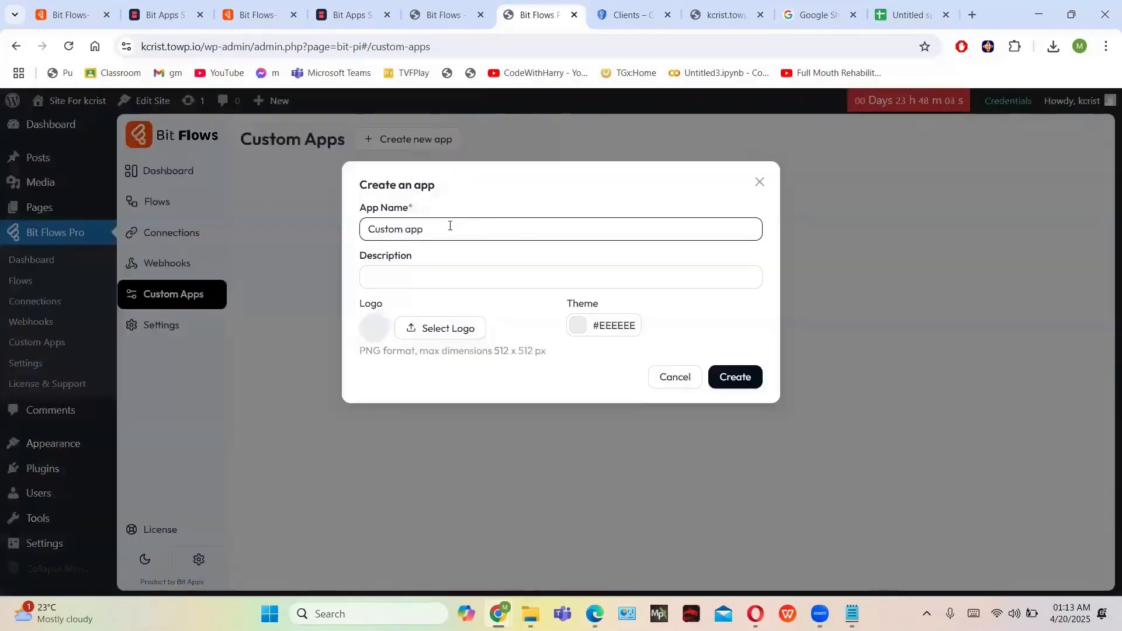
left_click(431, 270)
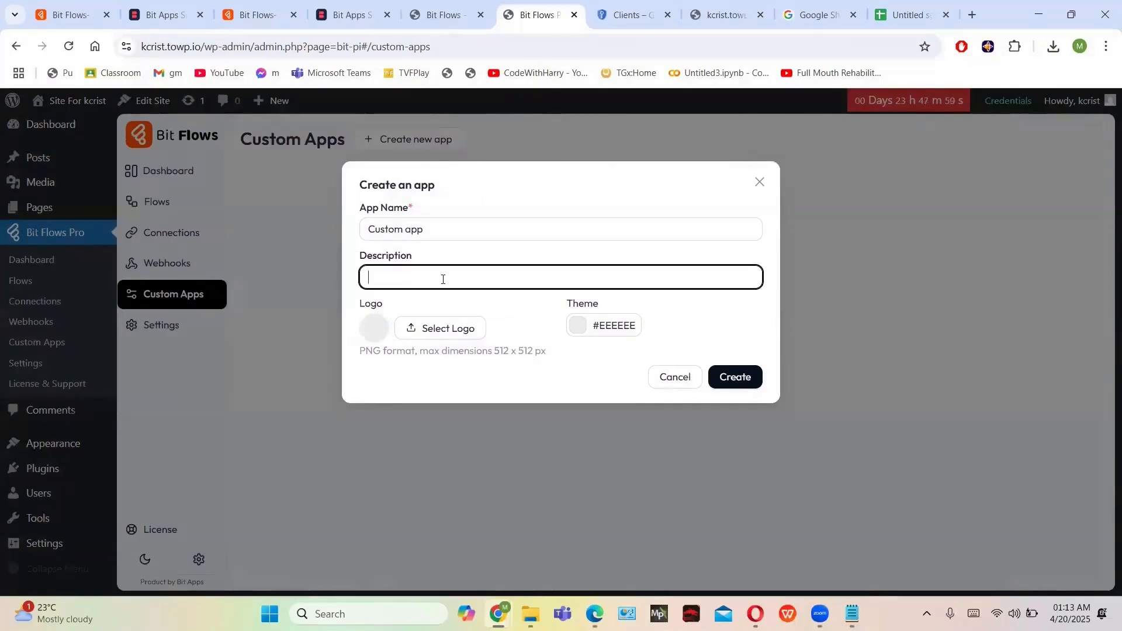
type("marketing")
left_click(733, 378)
Name the module 'marketing' with description 'we are going to use this app for marketing purpose'
left_click(471, 268)
type("marke")
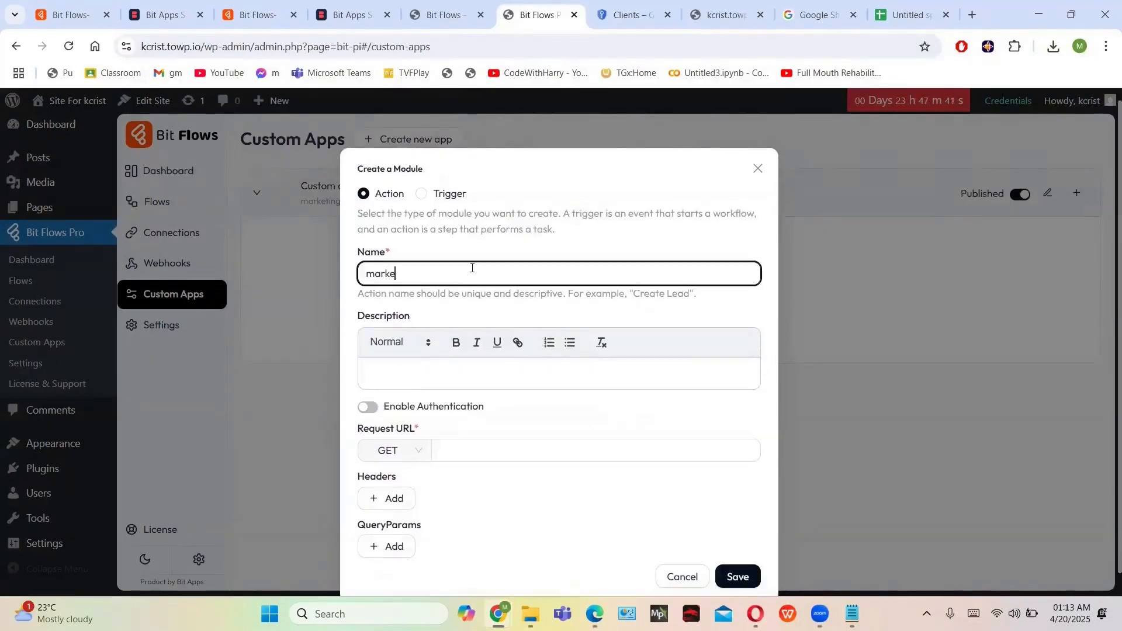
type("ting")
left_click(454, 377)
type("we are going ")
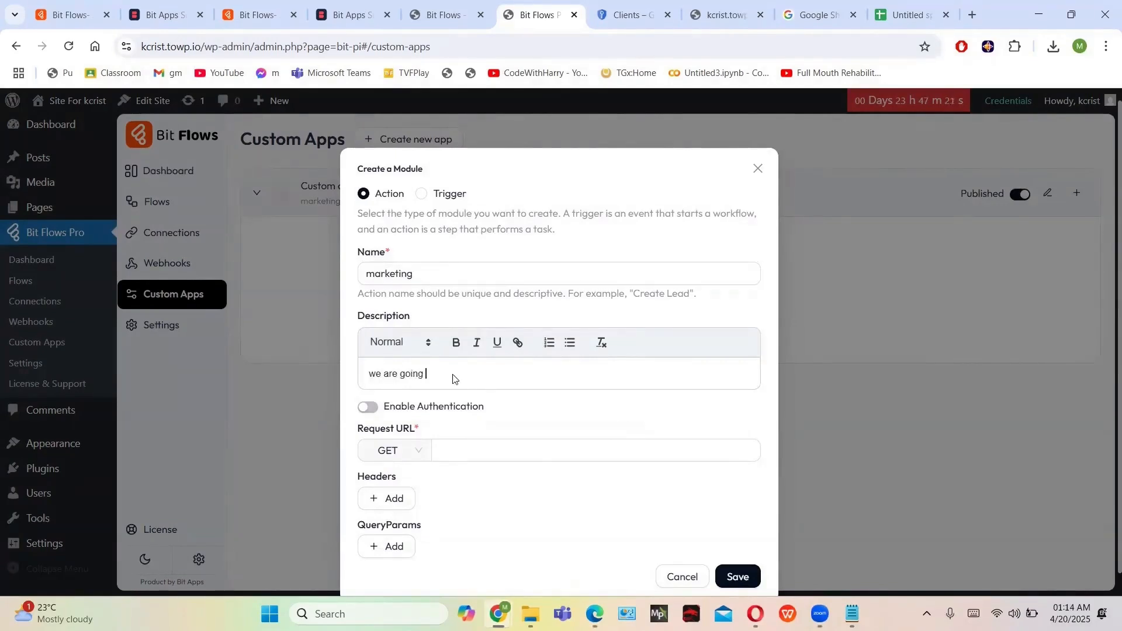
type("to use this app for marketing purpose")
scroll(433, 444, "down", 1)
Copy the URL from the other window into Request URL and save the marketing Action module
left_click(437, 426)
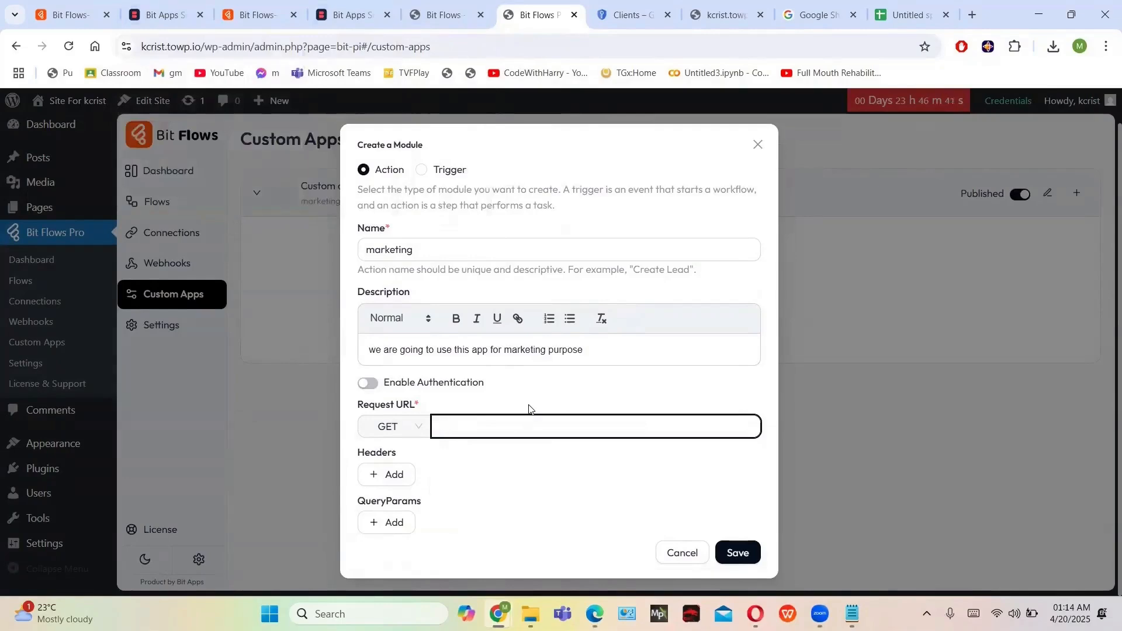
key("alt+Tab")
scroll(542, 404, "down", 2)
scroll(542, 404, "up", 3)
left_click_drag(451, 175, 659, 176)
key("ctrl+c")
key("alt+Tab")
key("ctrl+v")
left_click(738, 551)
Dismiss the empty extra module form and switch to the bit-flows.com Pricing tab
left_click(346, 280)
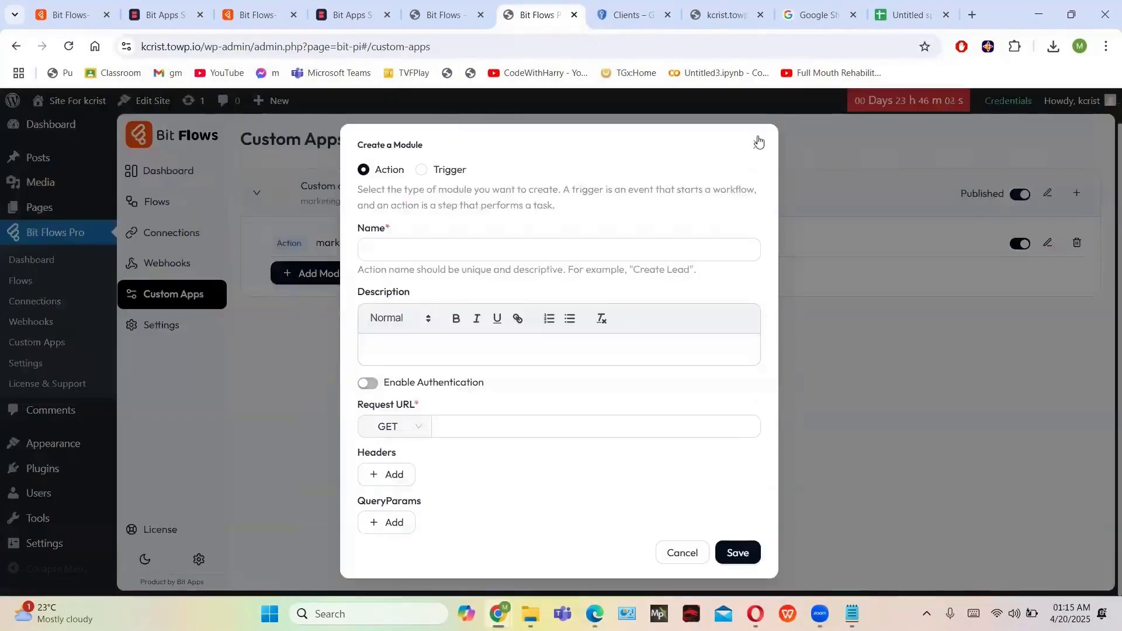
left_click(758, 144)
left_click(250, 15)
left_click(374, 128)
scroll(567, 344, "down", 6)
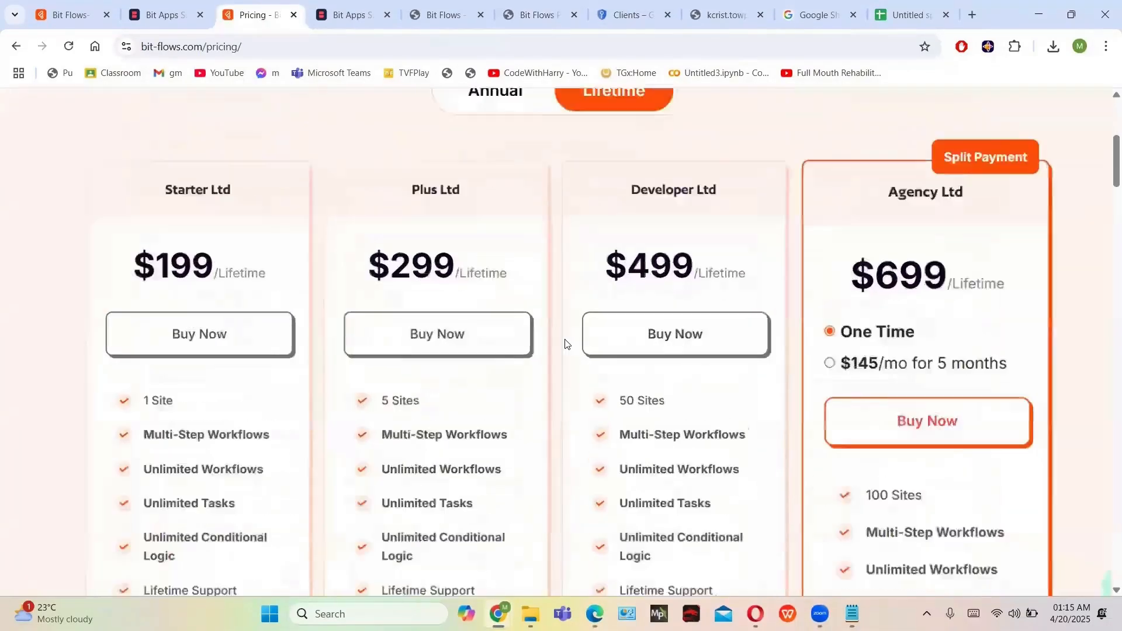
scroll(567, 343, "up", 1)
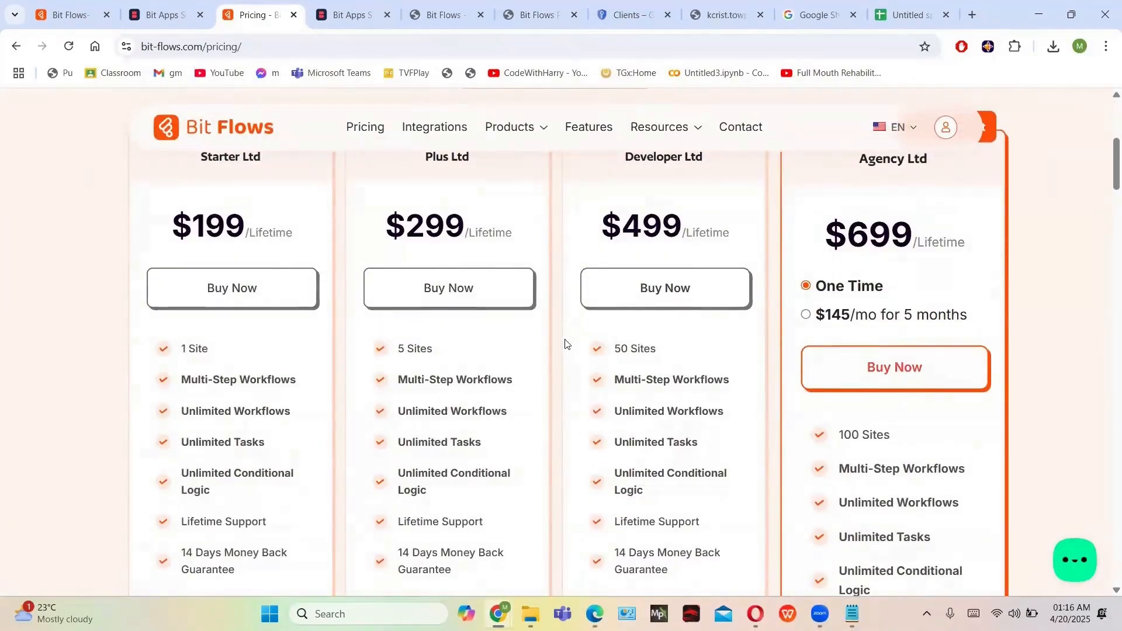